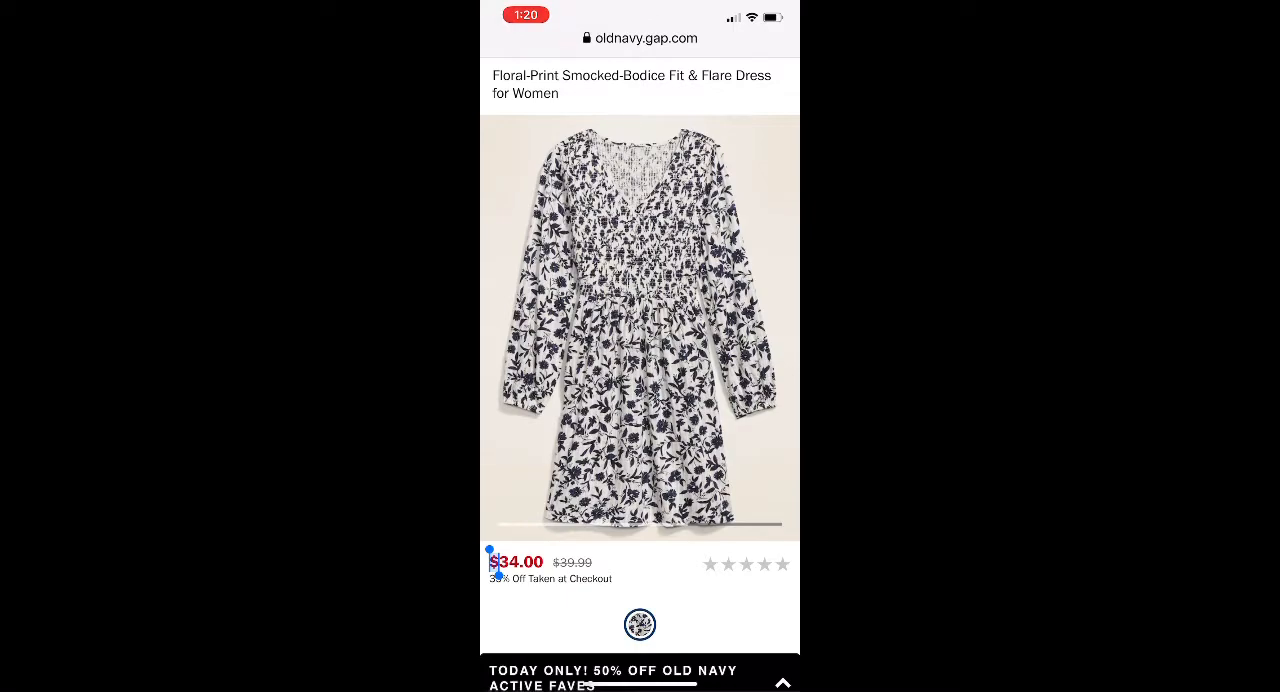
# - Leave the web page and switch to the PicMonkey app in the Photo Editing folder
pyautogui.moveTo(640, 684); pyautogui.dragTo(640, 420)
pyautogui.click(750, 262)
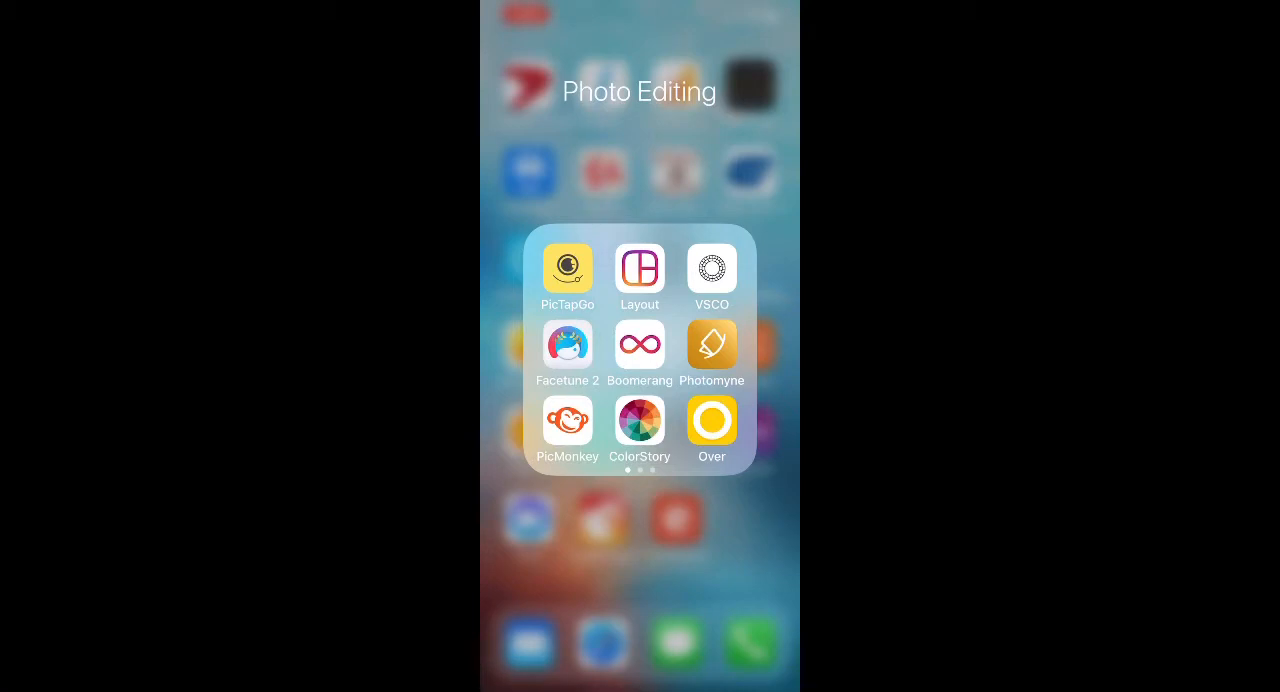
pyautogui.click(567, 420)
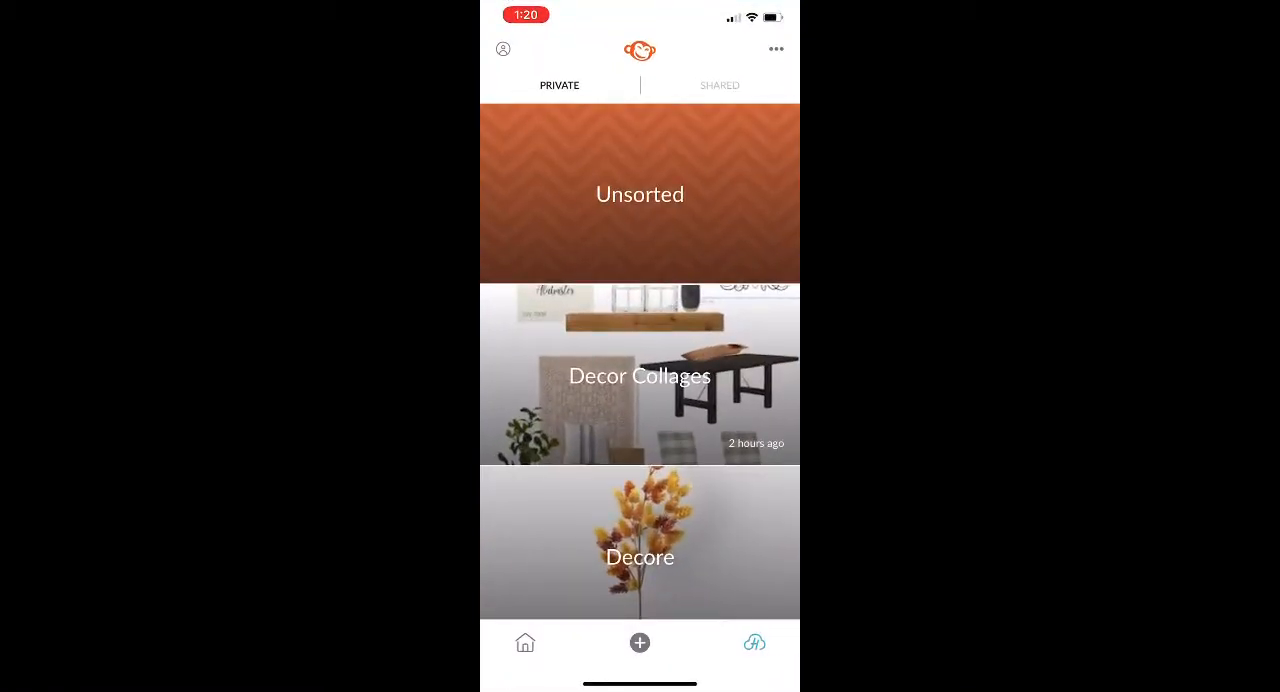
# - Upload the floral dress, sunglasses and black hat screenshots from the camera roll to the Hub
pyautogui.click(640, 642)
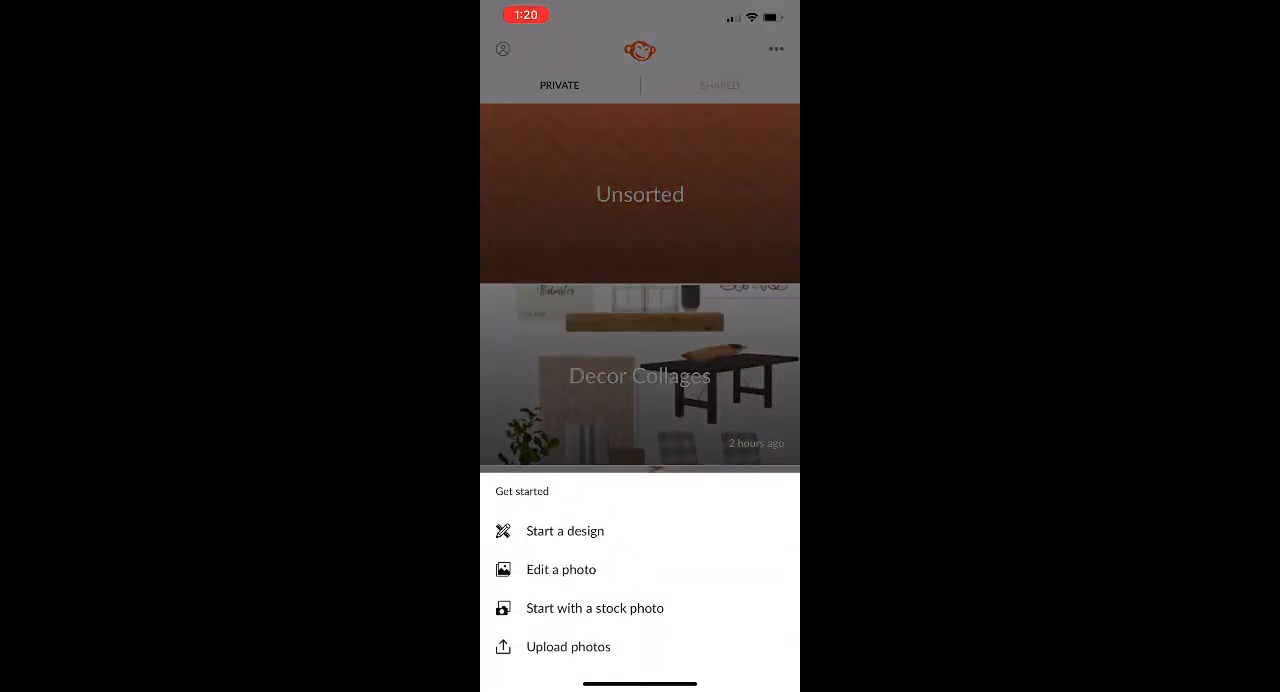
pyautogui.click(568, 647)
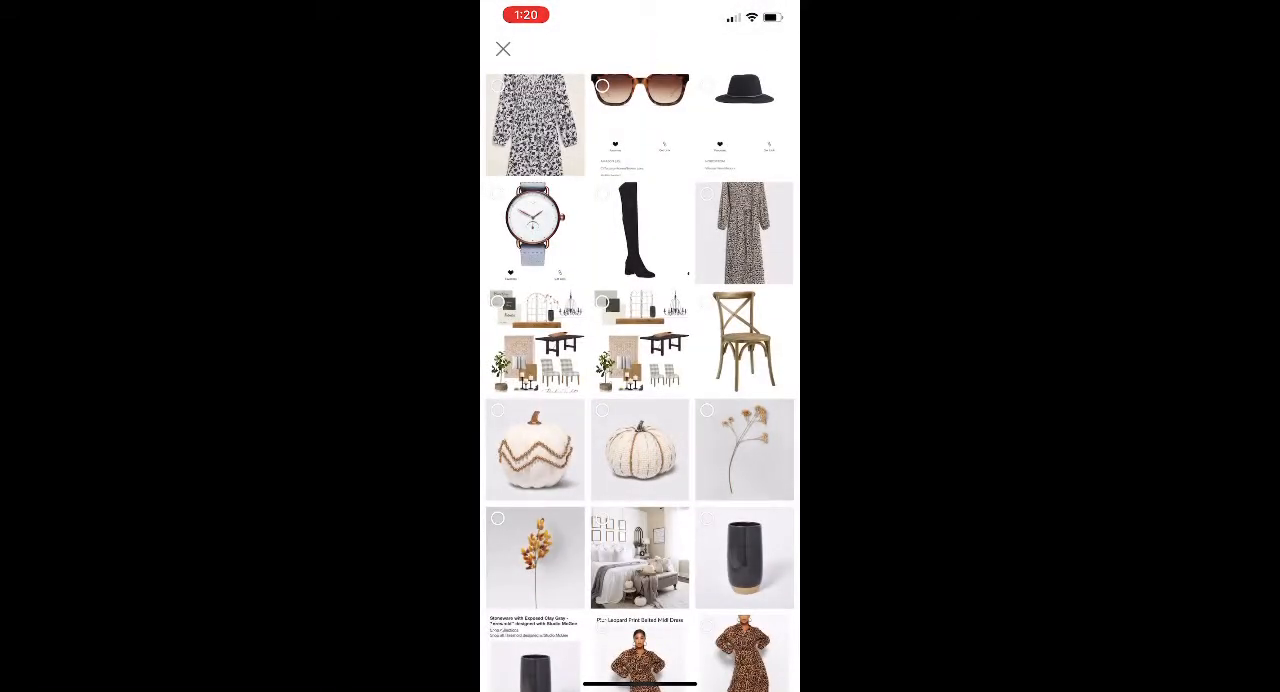
pyautogui.click(535, 125)
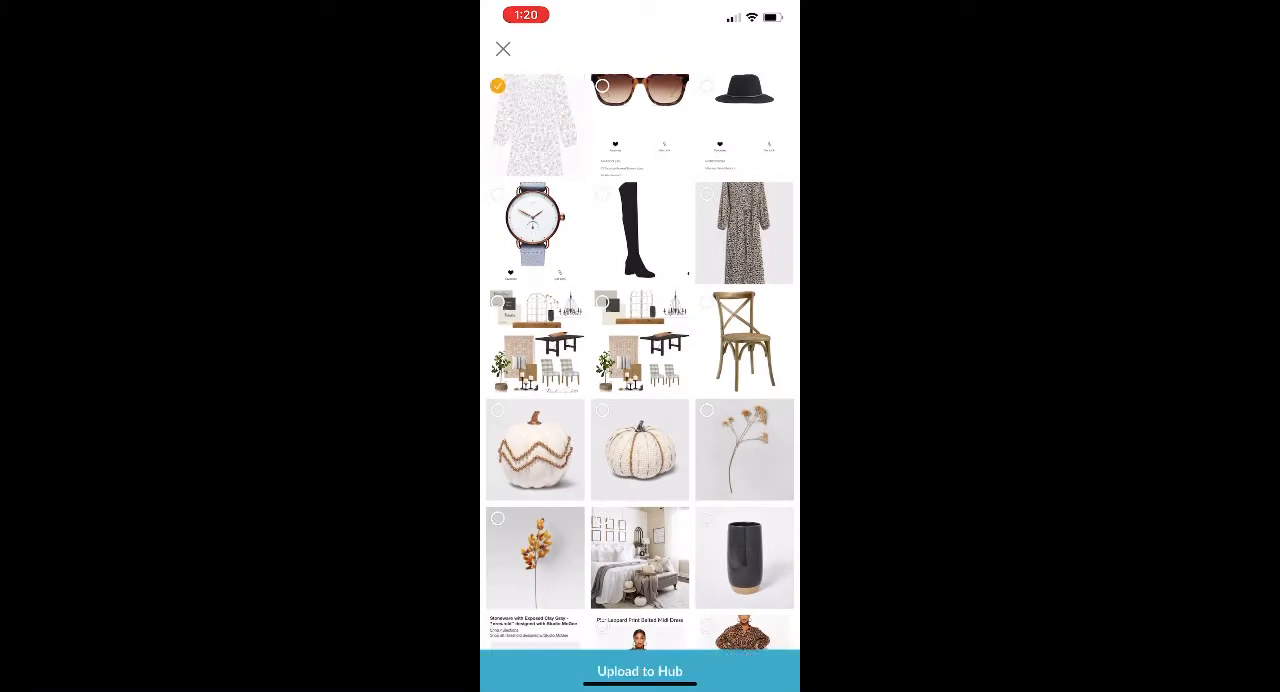
pyautogui.click(640, 125)
pyautogui.click(744, 125)
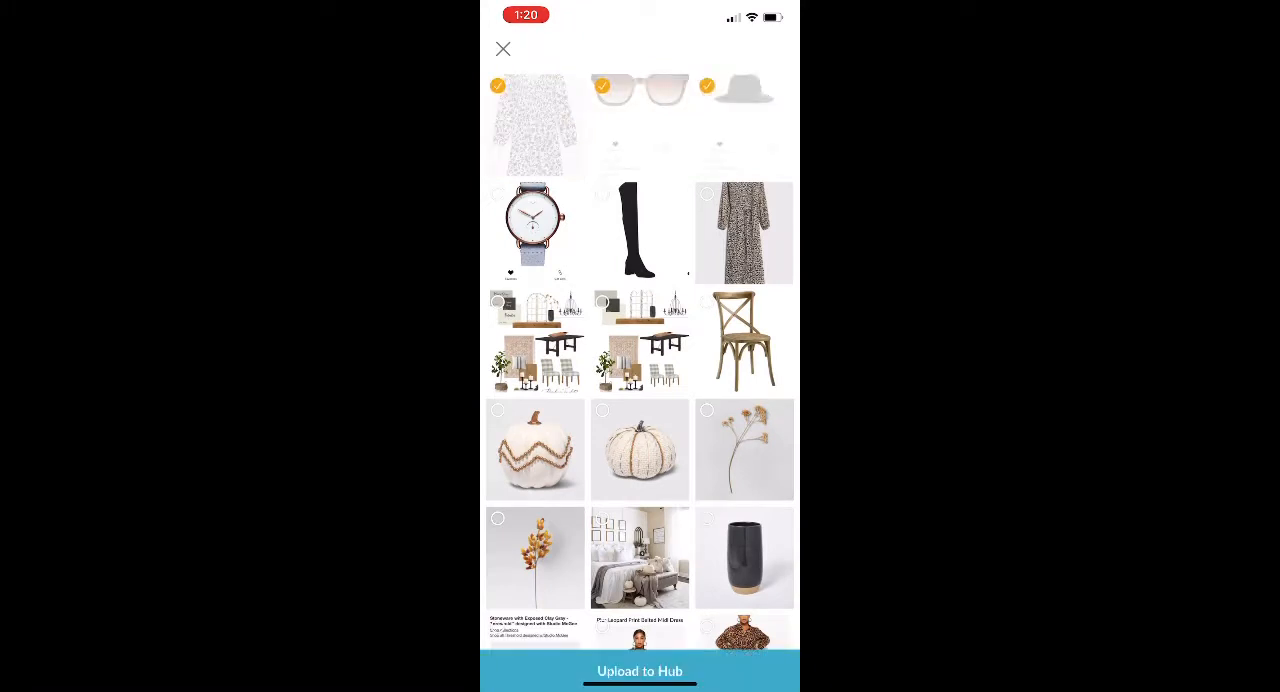
pyautogui.click(640, 671)
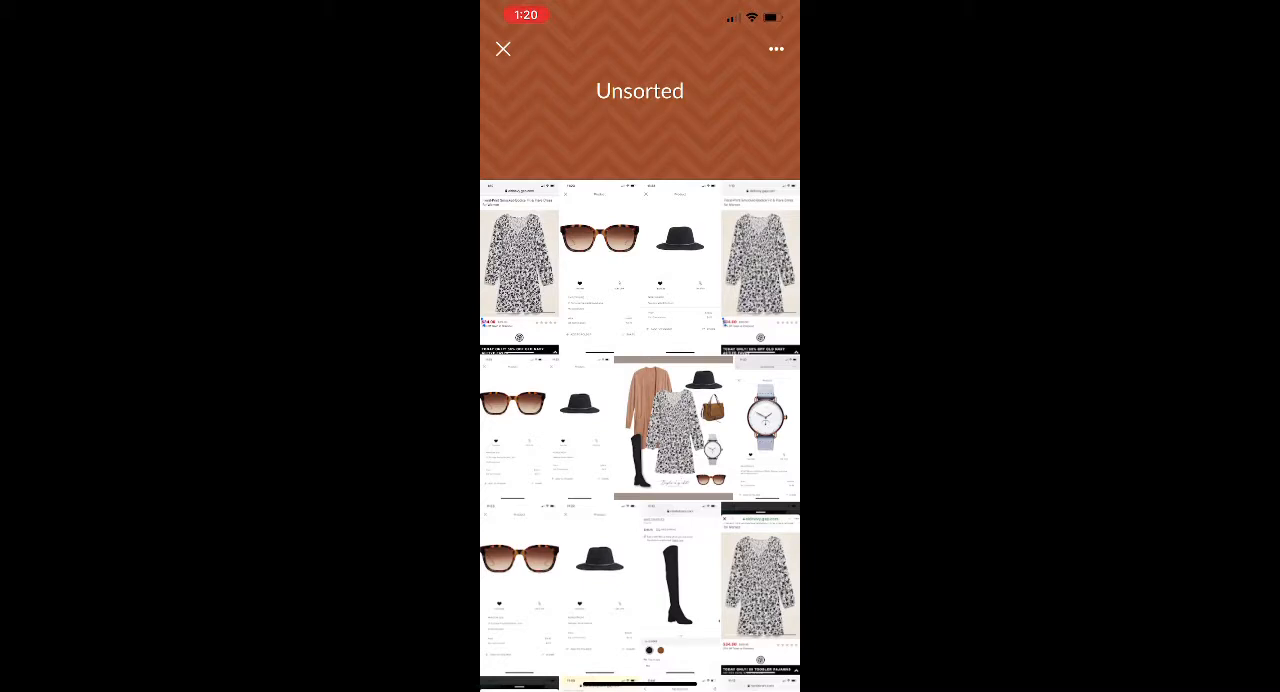
# - Move the first floral dress screenshot from Unsorted into a new folder named Dresses
pyautogui.click(776, 49)
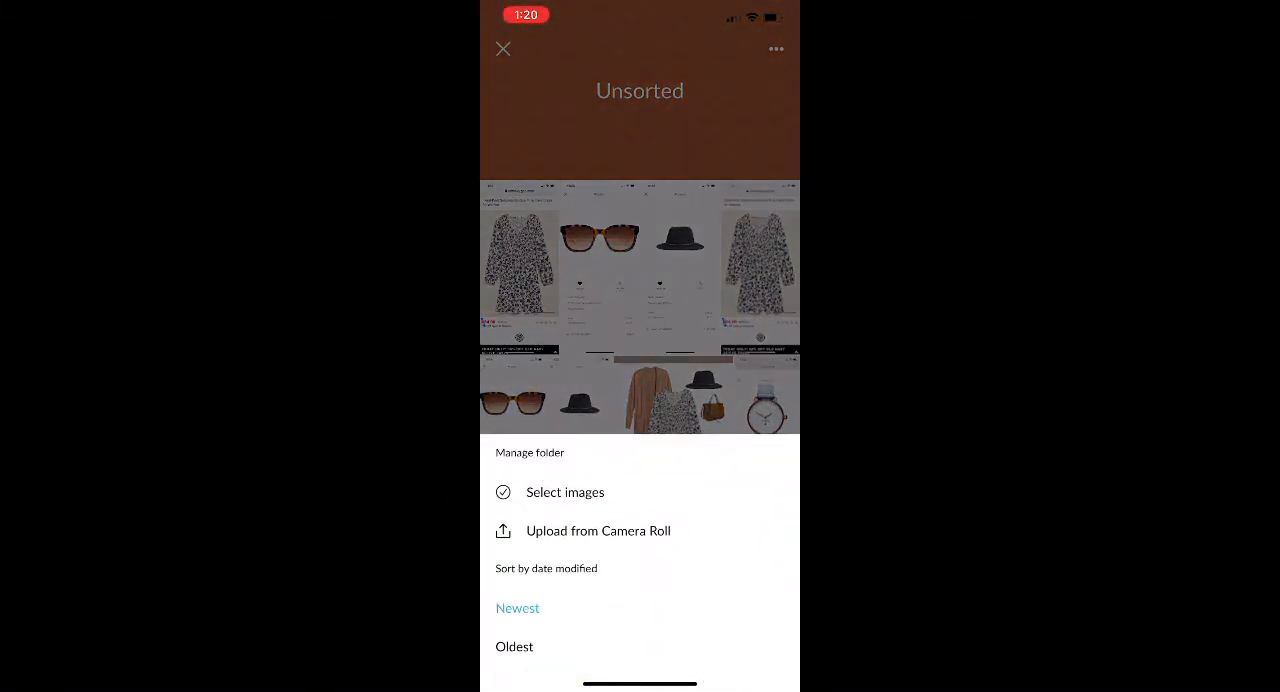
pyautogui.click(565, 492)
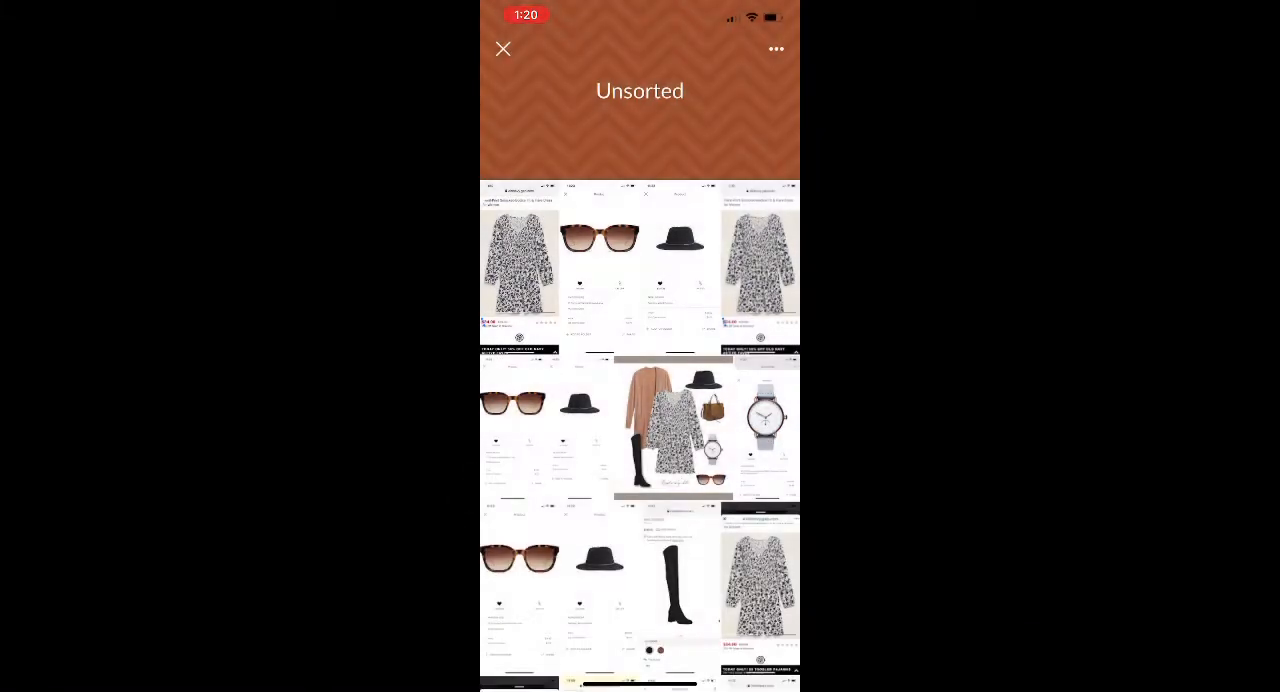
pyautogui.click(522, 268)
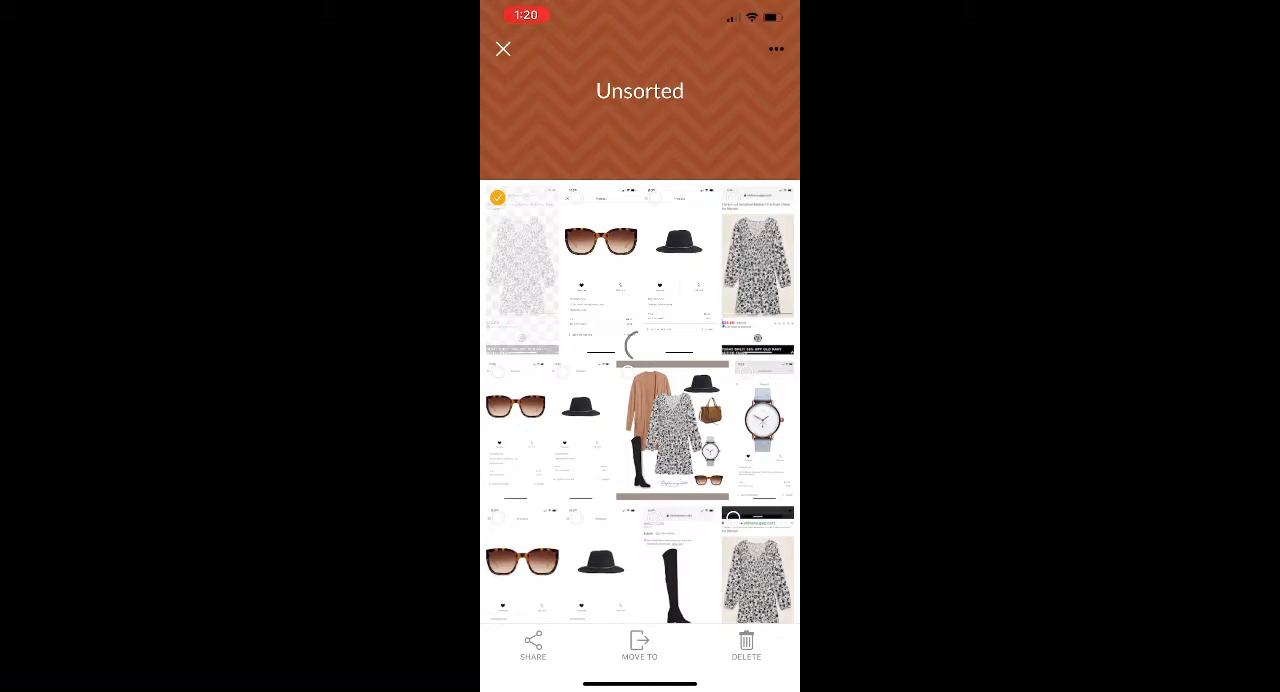
pyautogui.click(639, 645)
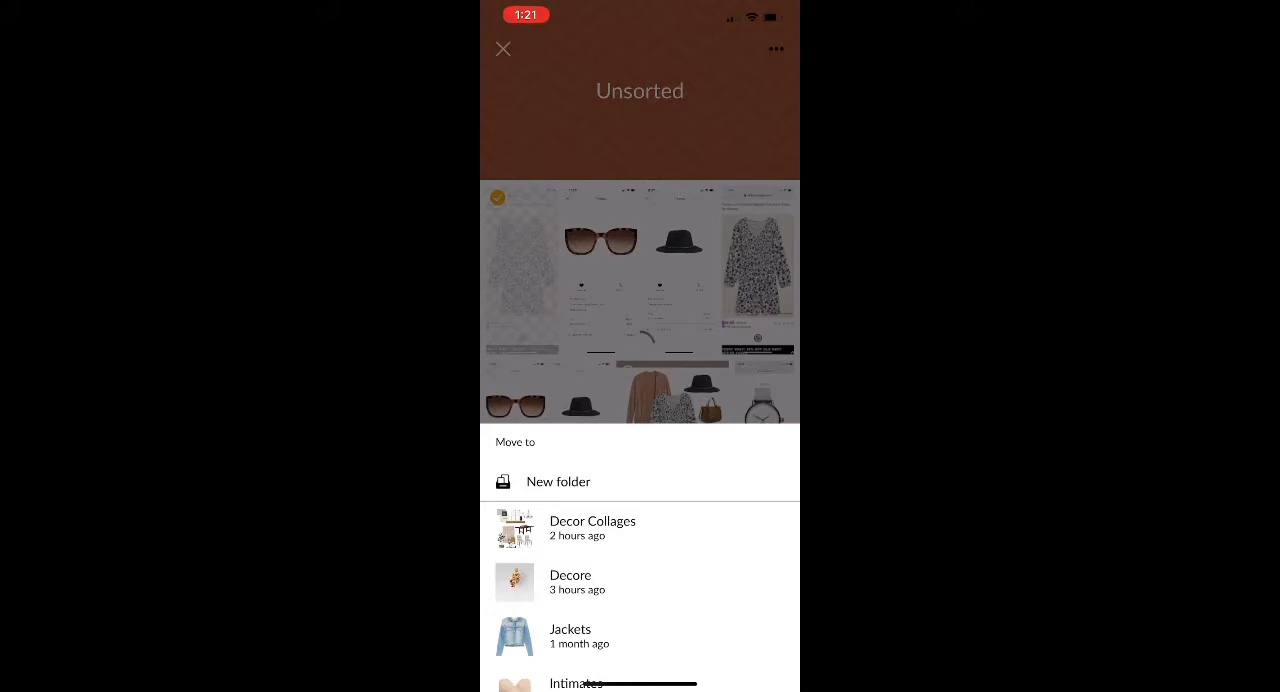
pyautogui.click(558, 481)
pyautogui.write('Dresses')
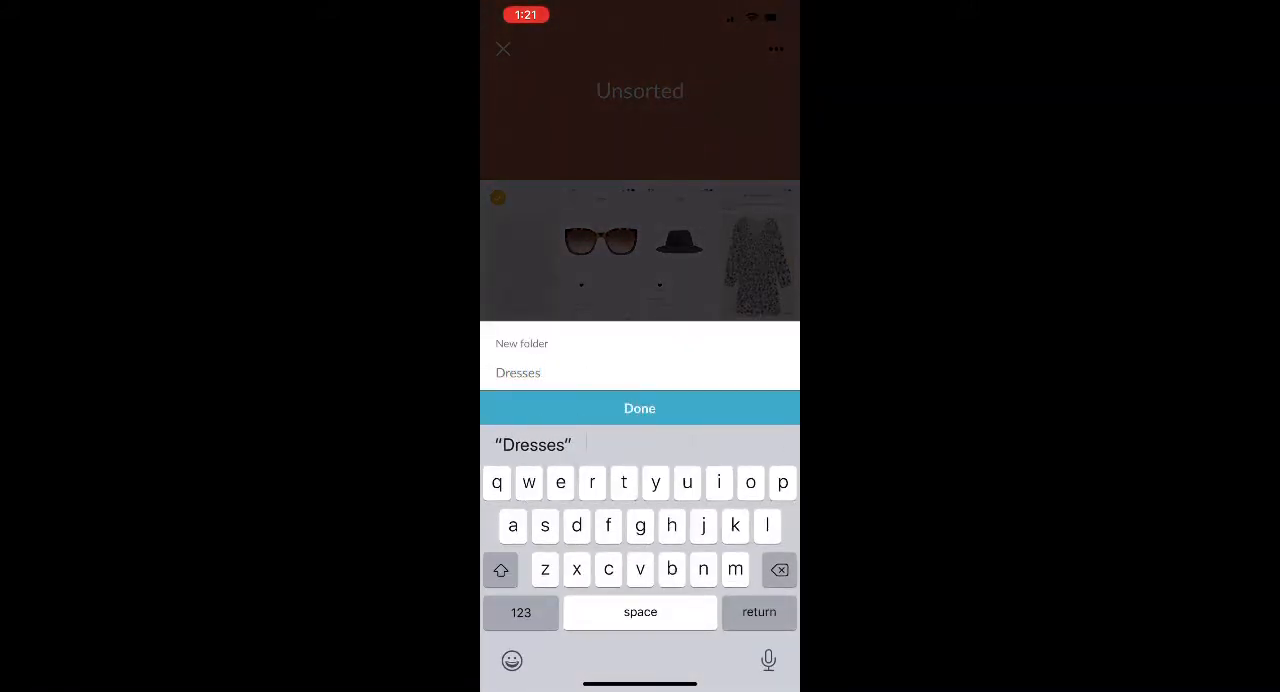
pyautogui.click(640, 408)
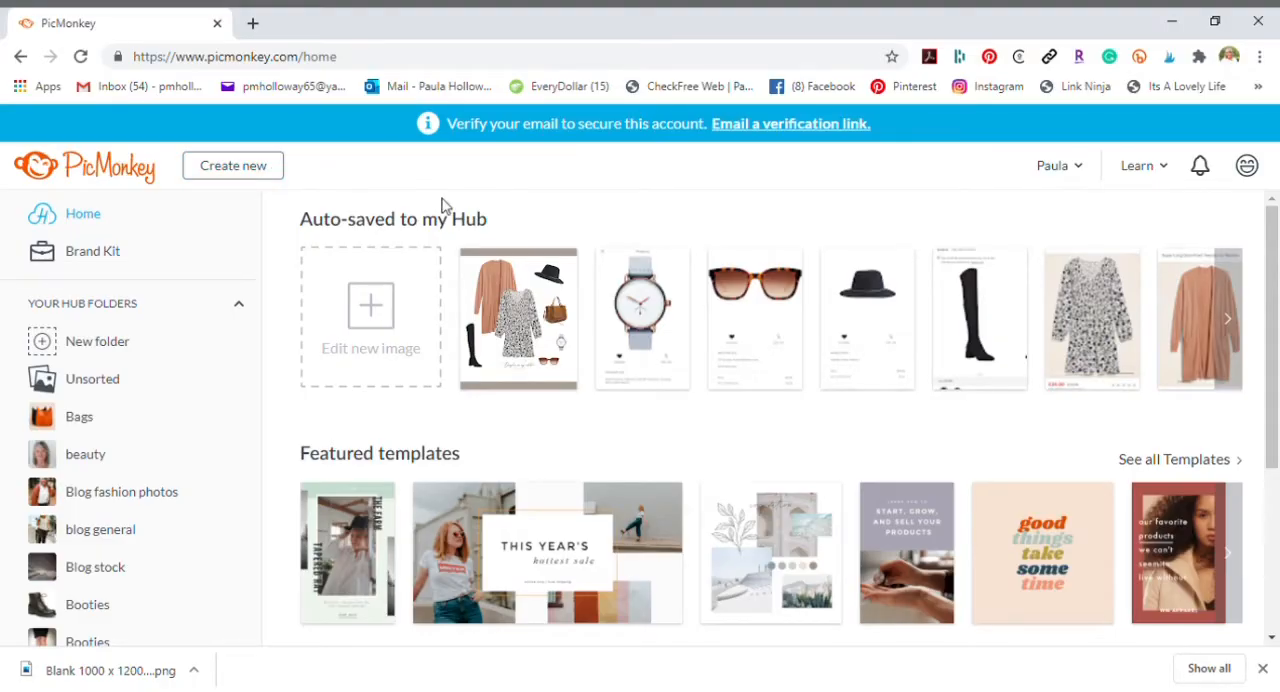
# - Start a new blank canvas and look through the preset sizes for social media and print, including the Pinterest ones
pyautogui.click(243, 170)
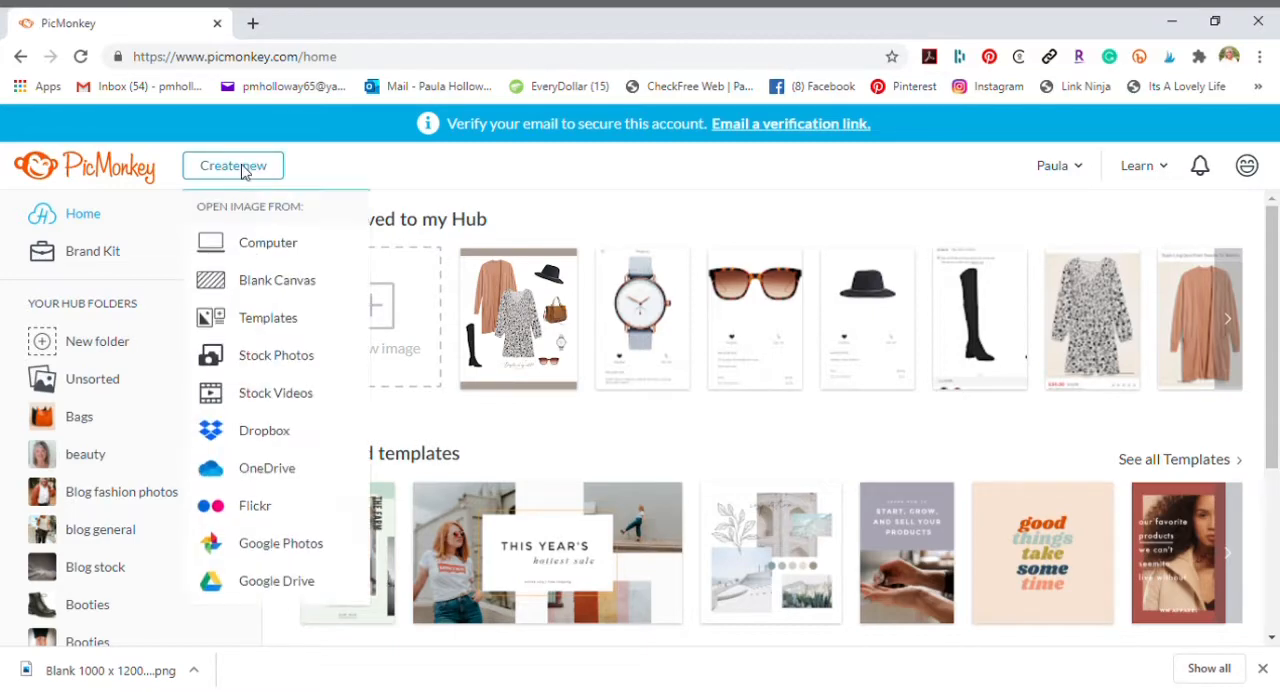
pyautogui.click(268, 289)
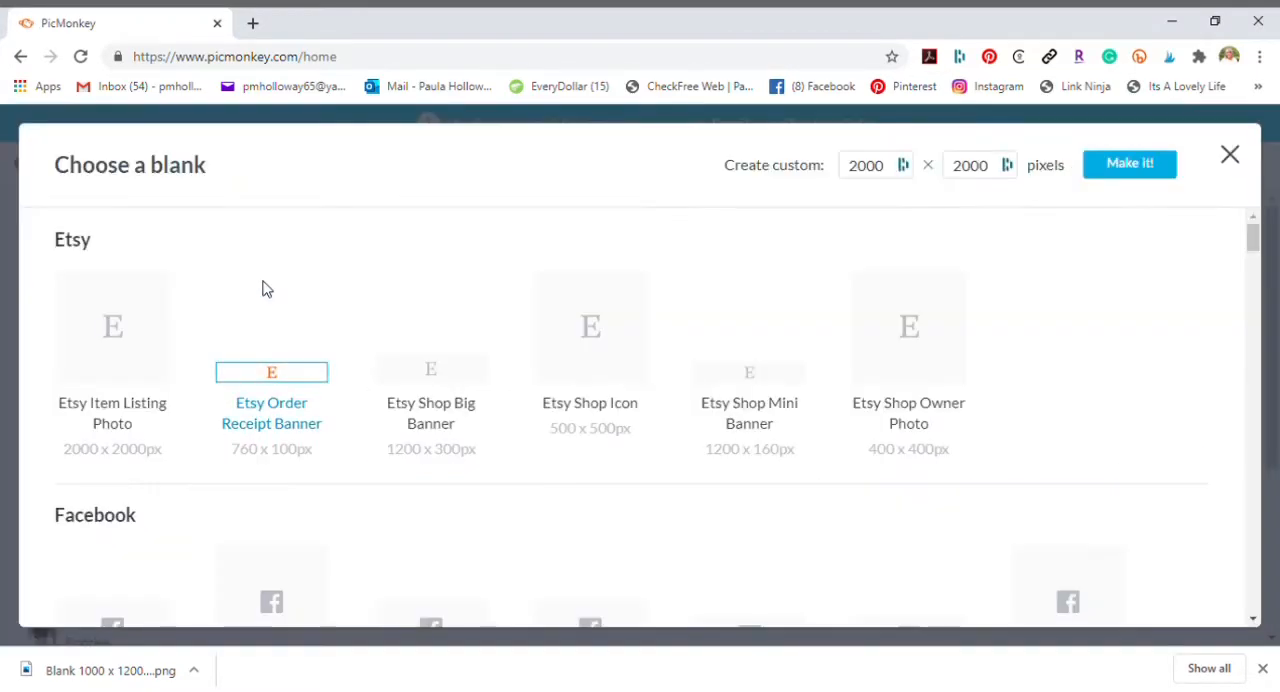
pyautogui.scroll(-10, 520, 597)
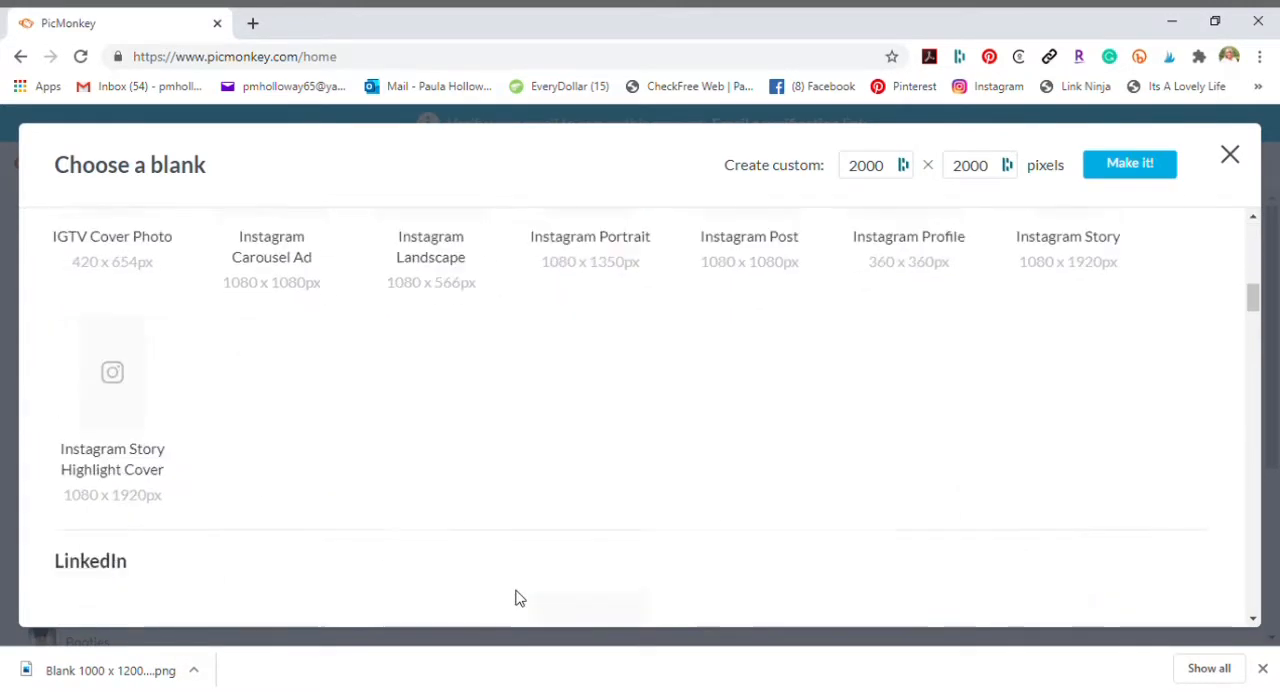
pyautogui.scroll(-15, 520, 597)
pyautogui.scroll(5, 520, 597)
pyautogui.scroll(3, 517, 597)
pyautogui.scroll(-8, 517, 597)
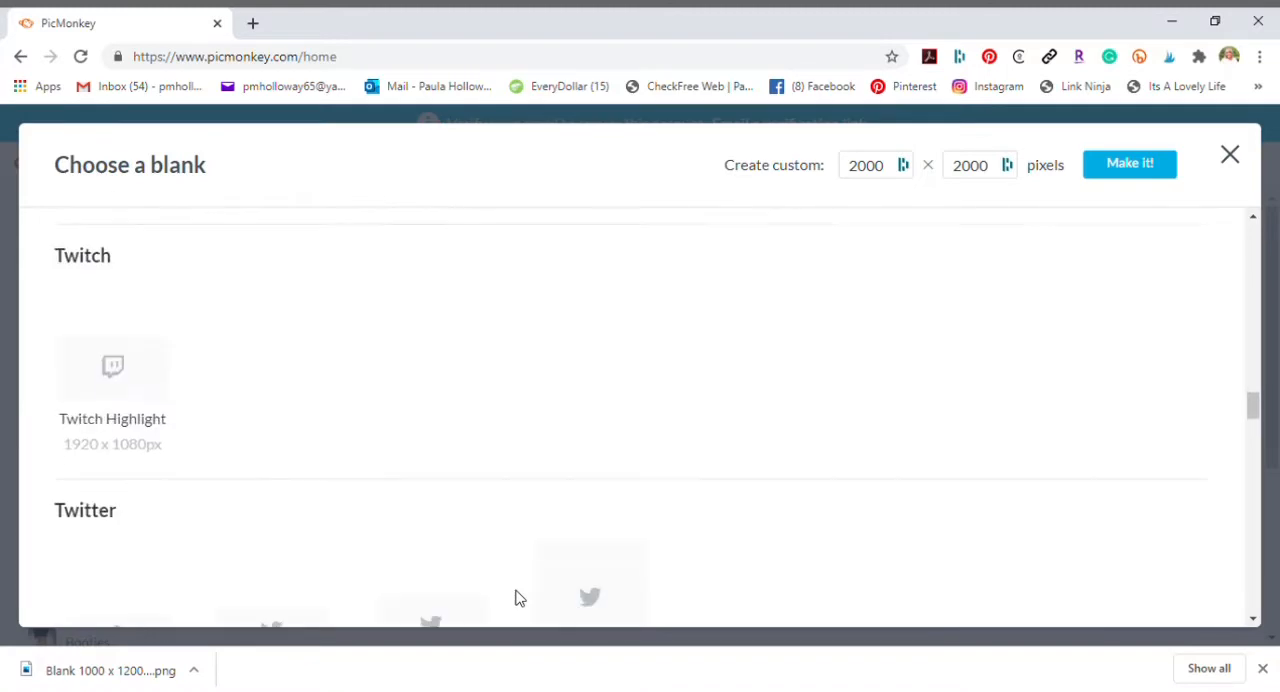
pyautogui.scroll(-6, 517, 597)
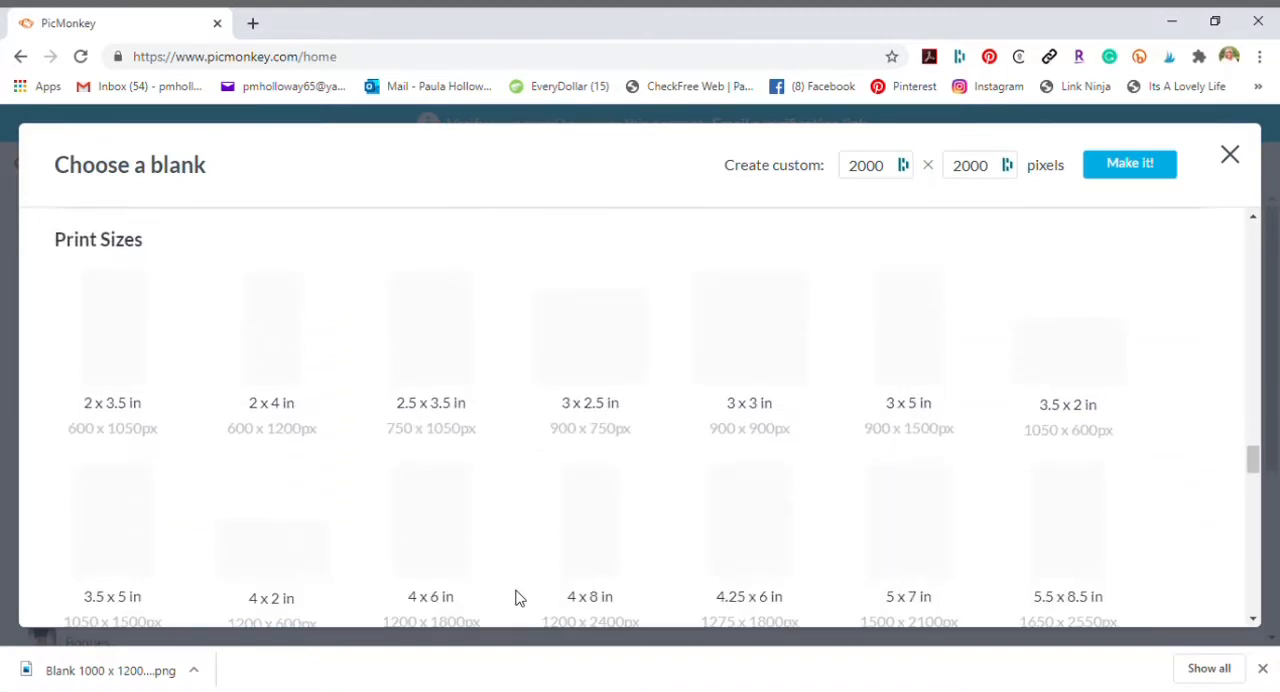
pyautogui.scroll(10, 518, 597)
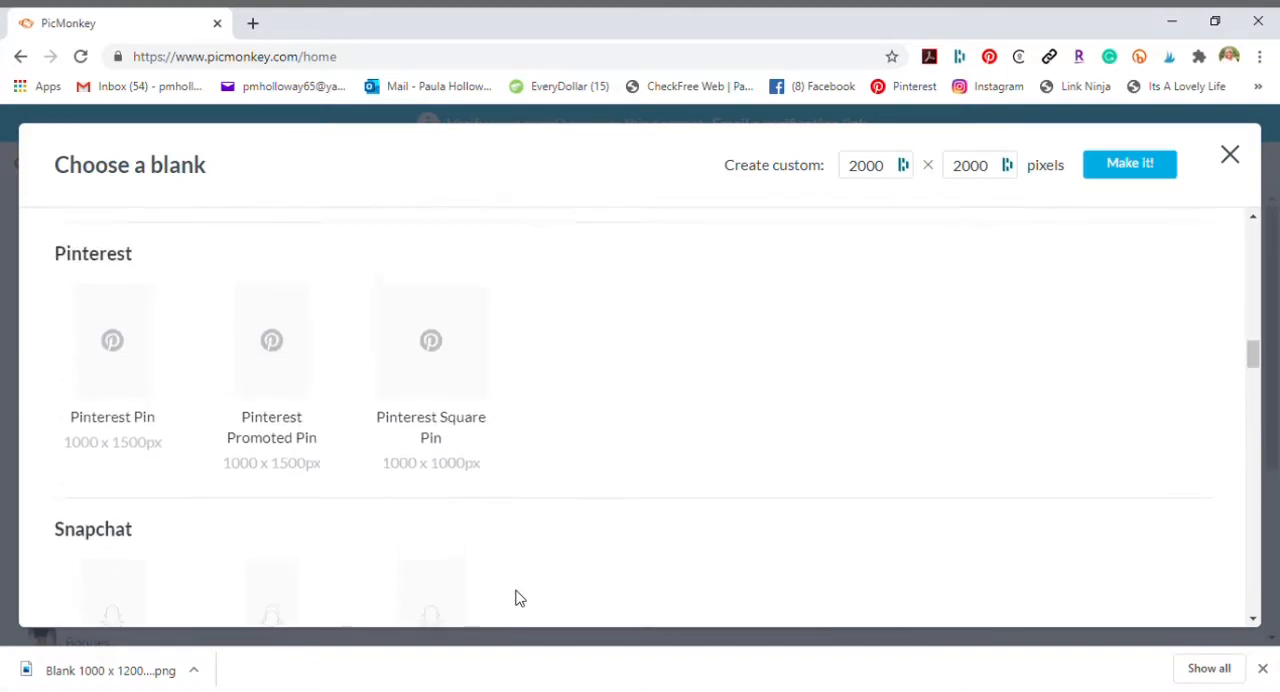
pyautogui.scroll(-2, 514, 597)
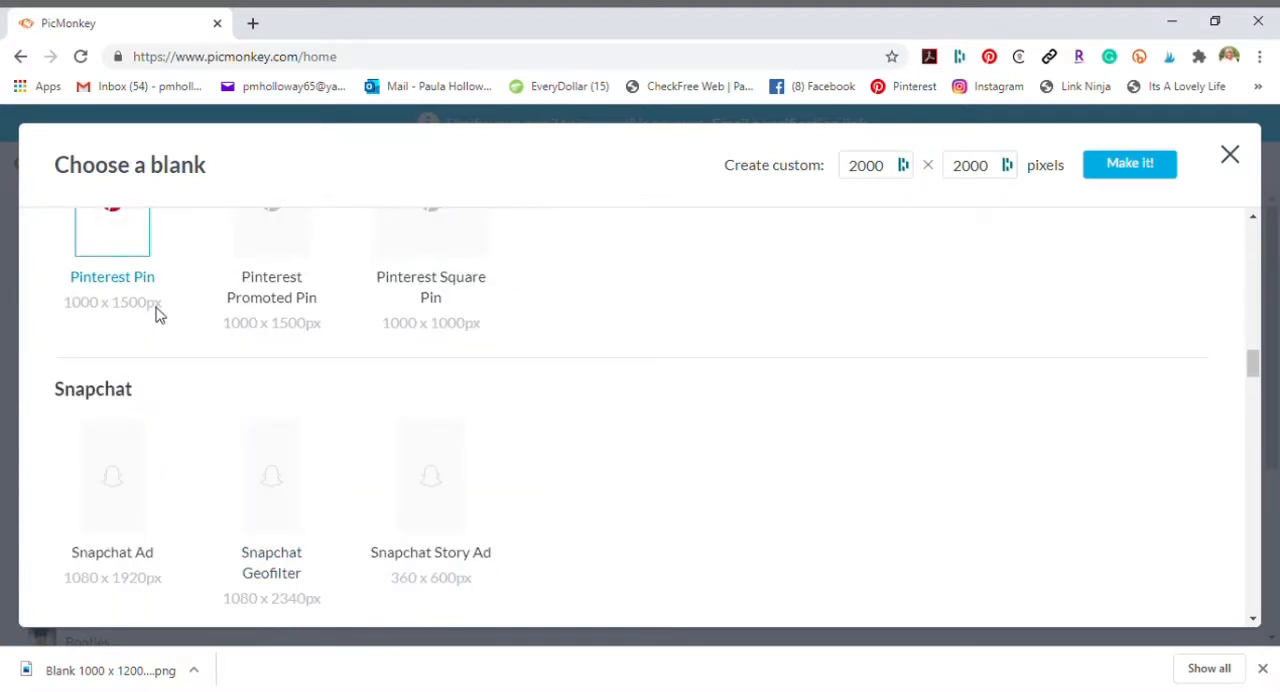
pyautogui.scroll(2, 157, 315)
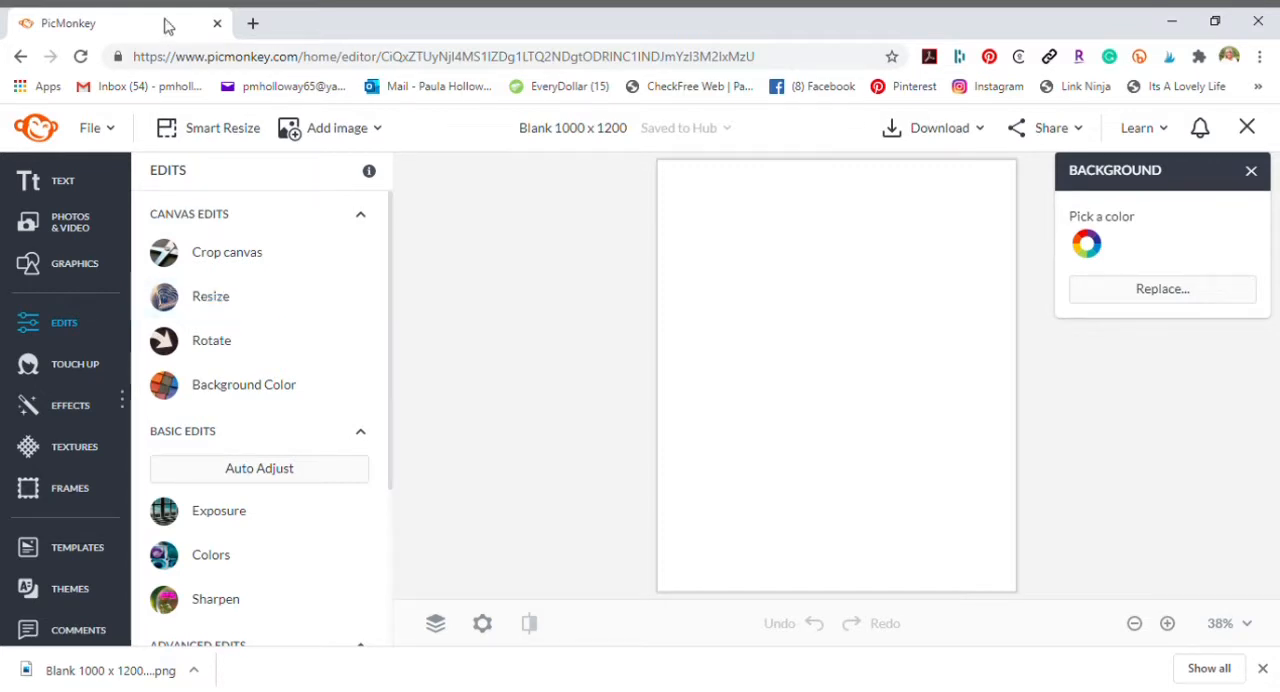
# - Try Smart Resize with the Pinterest Pin size of 1000 x 1500 px, then cancel it
pyautogui.click(223, 130)
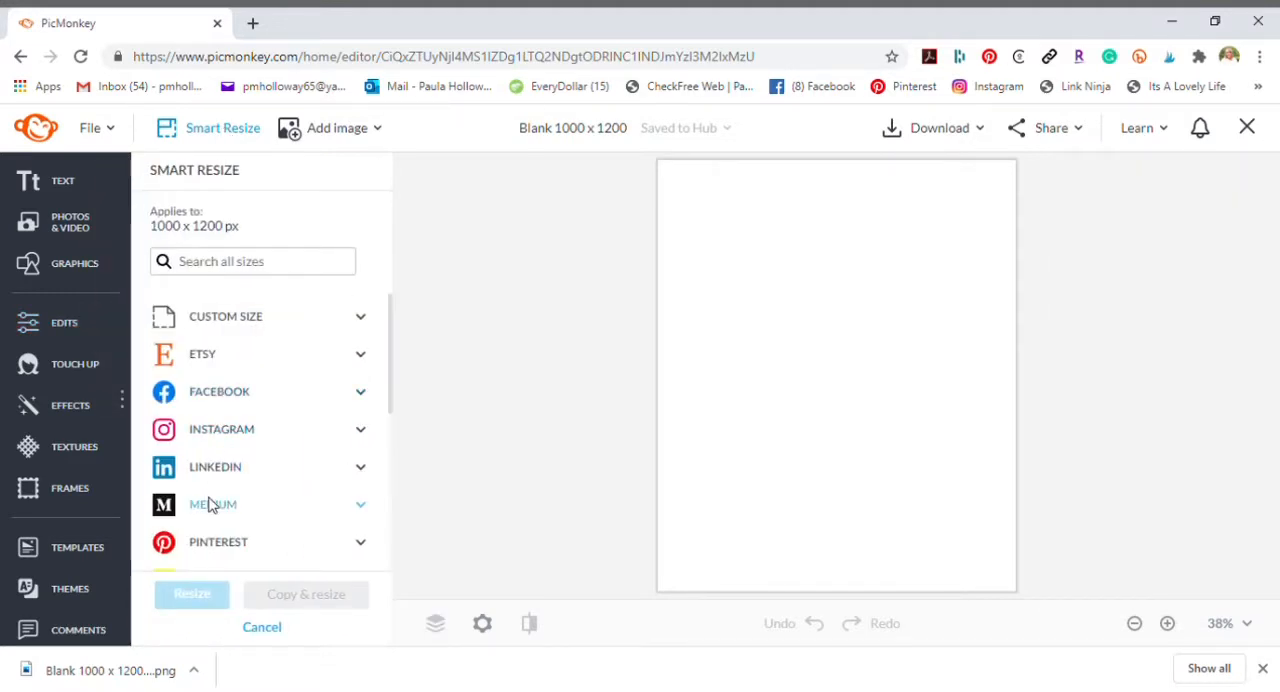
pyautogui.scroll(-3, 237, 449)
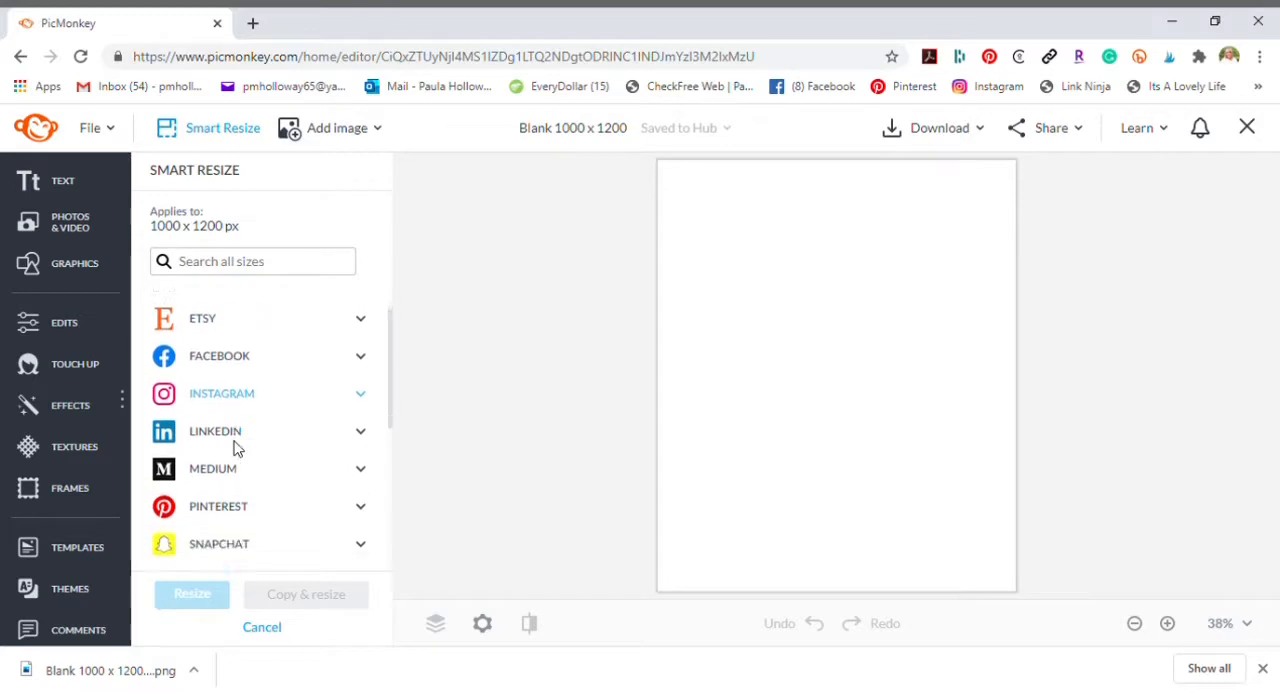
pyautogui.click(220, 374)
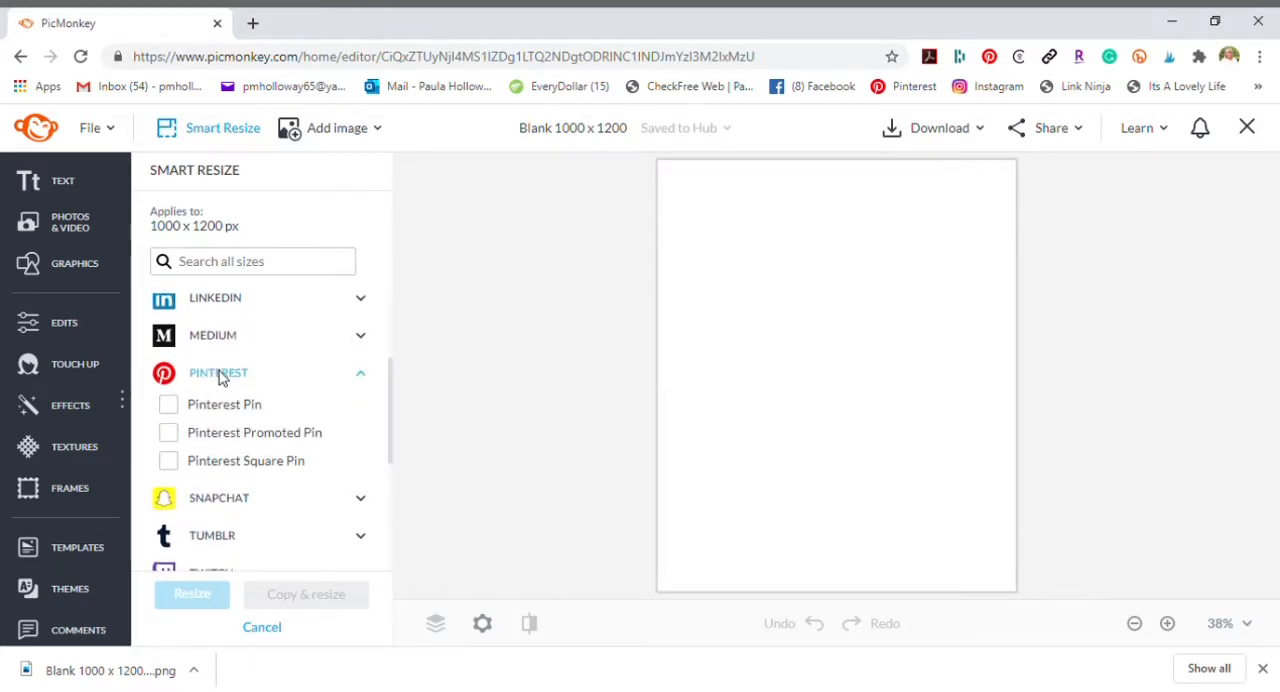
pyautogui.click(168, 404)
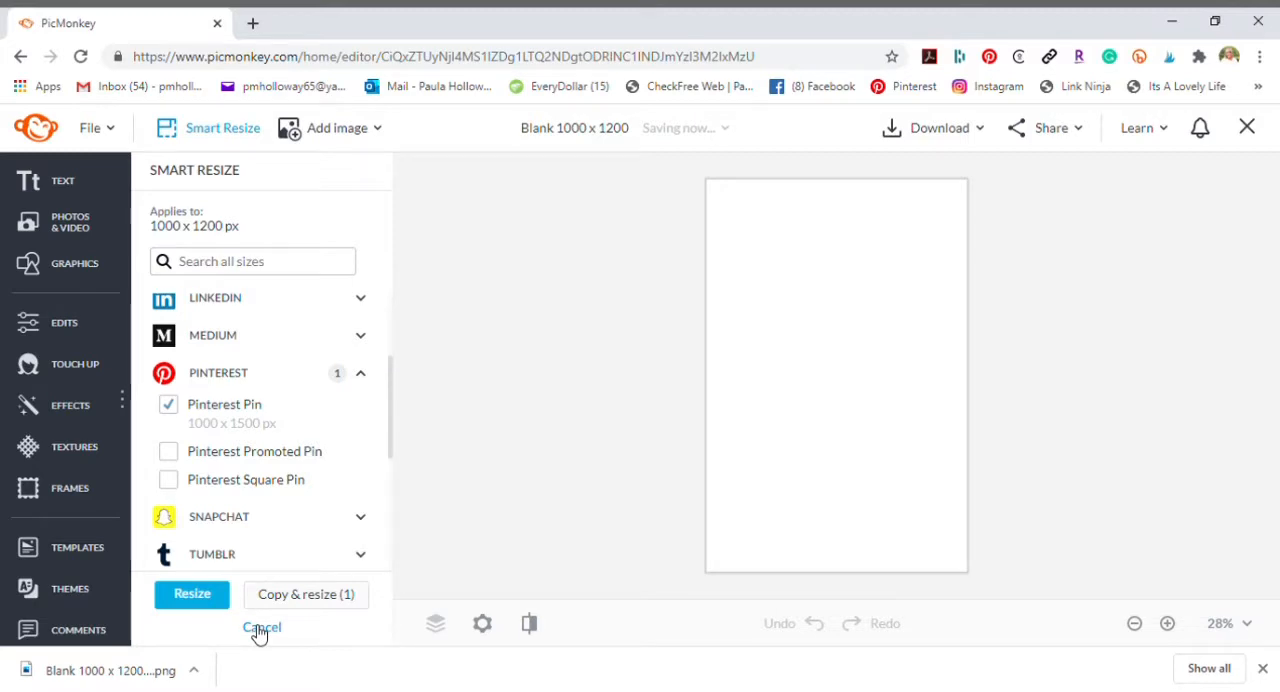
pyautogui.click(261, 628)
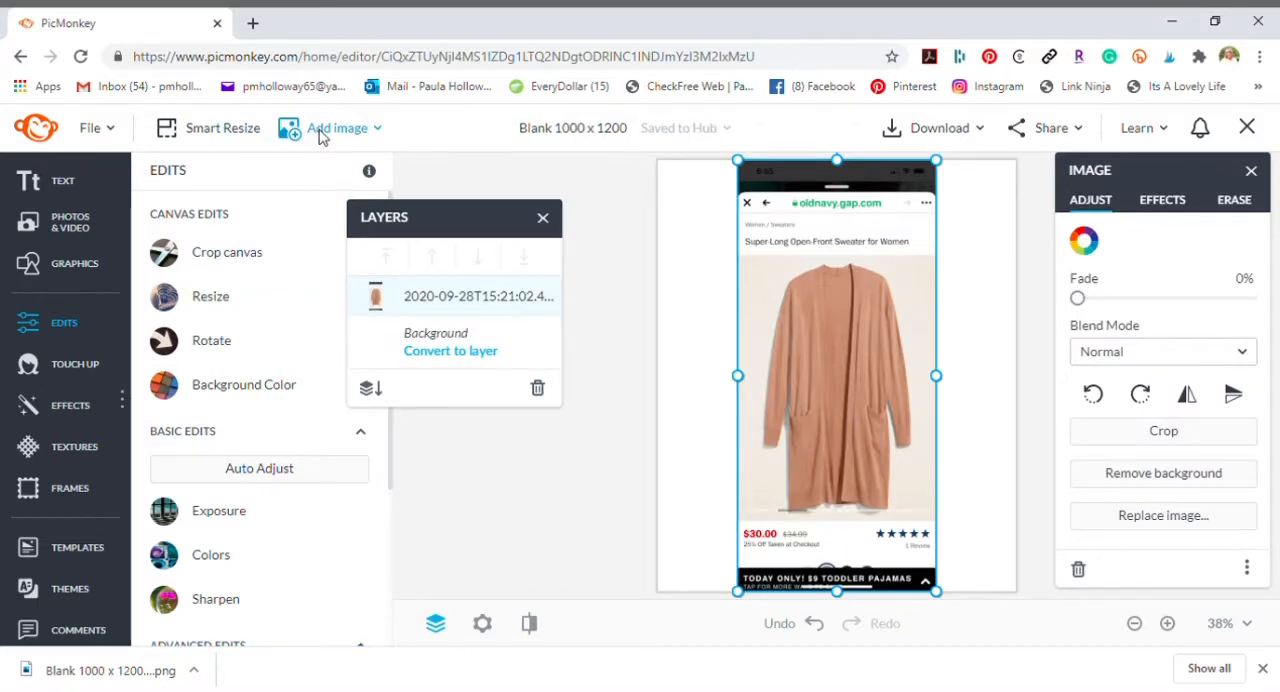
# - Add the floral-print dress screenshot from the Hub to the Blank 1000 x 1200 canvas
pyautogui.click(320, 130)
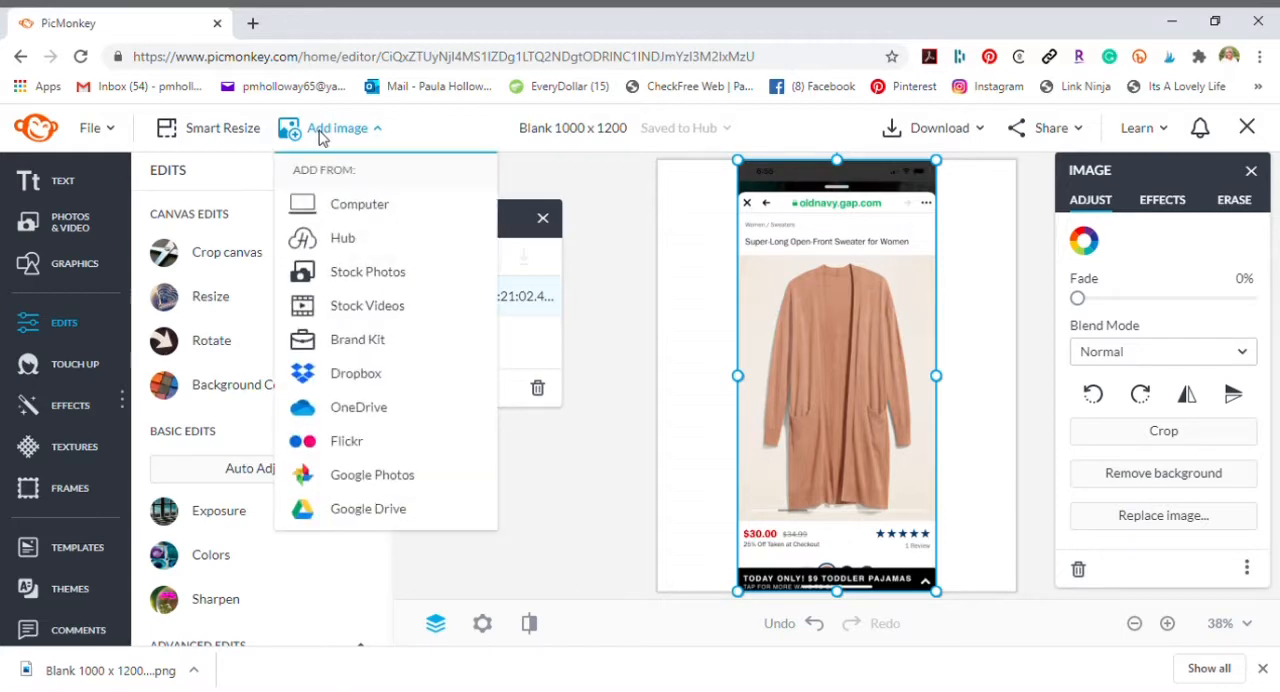
pyautogui.click(345, 240)
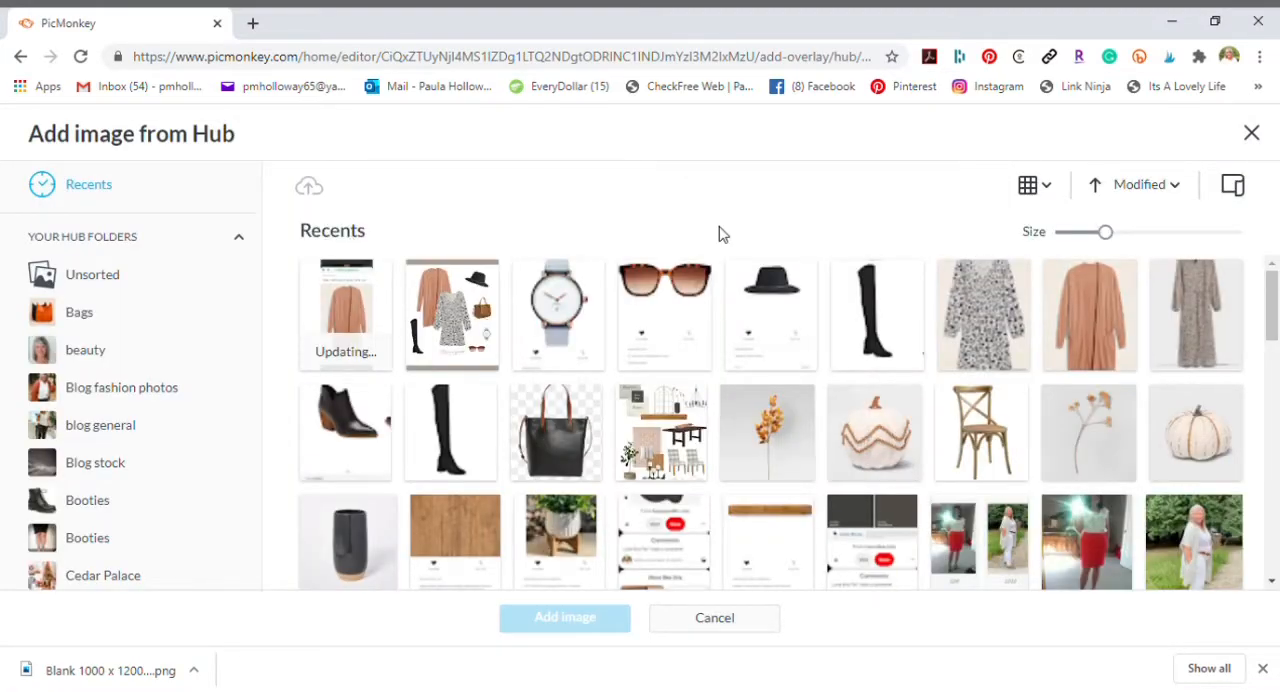
pyautogui.click(982, 298)
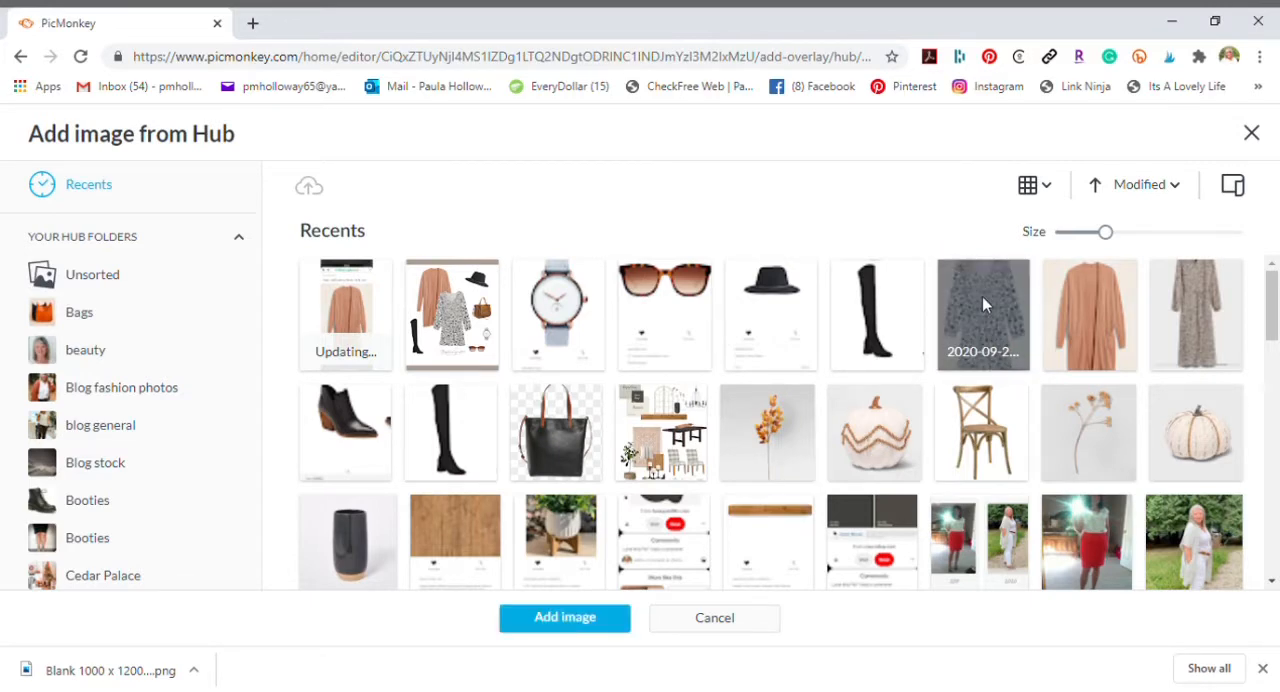
pyautogui.click(601, 622)
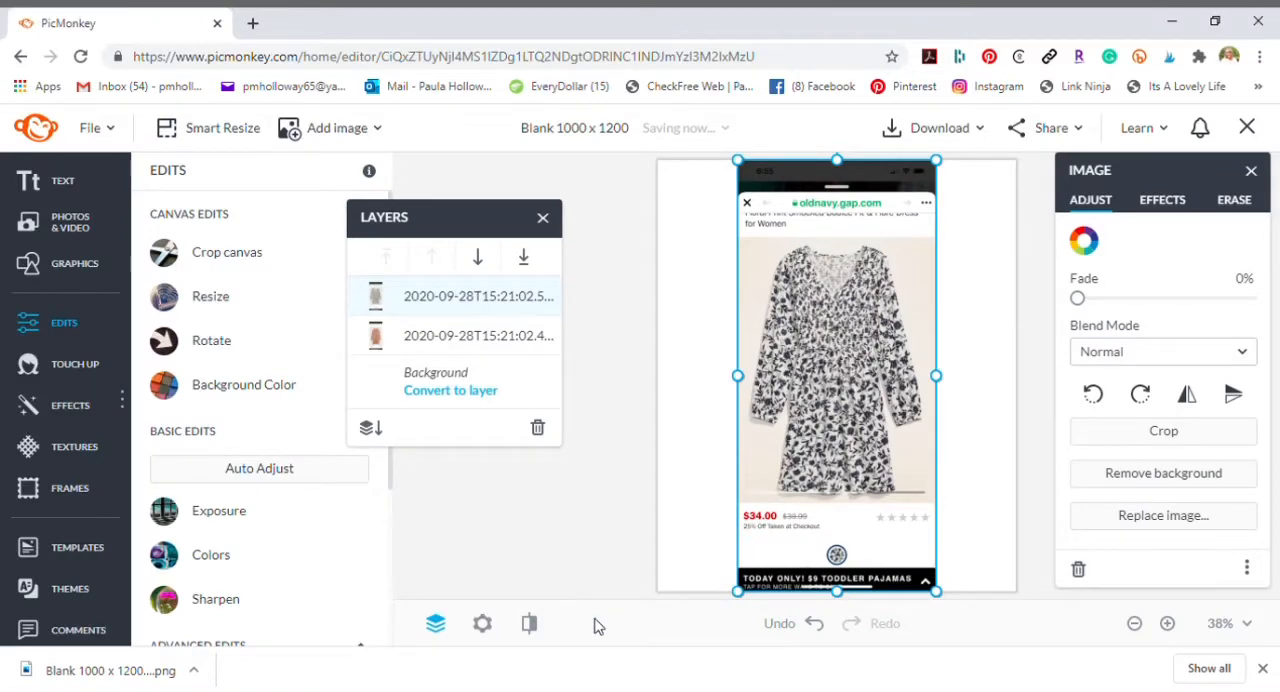
# - Add the tall black boot, black hat and sunglasses screenshots from the Hub to the canvas
pyautogui.click(363, 133)
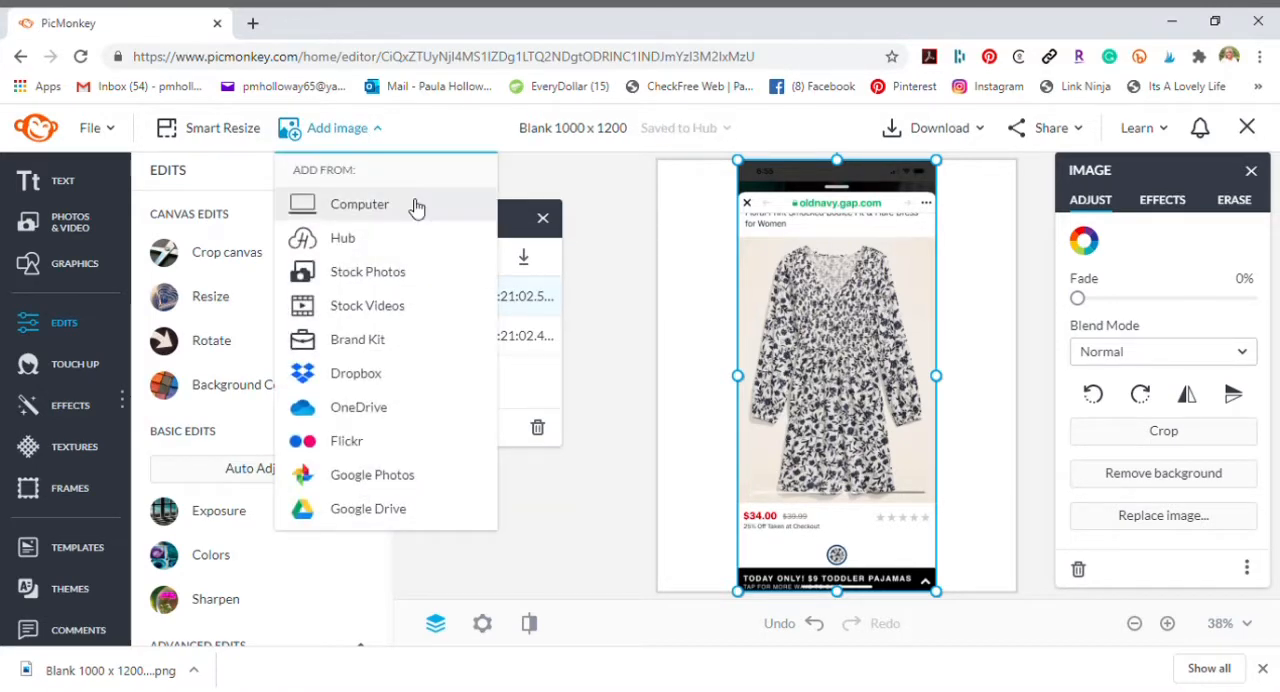
pyautogui.click(360, 245)
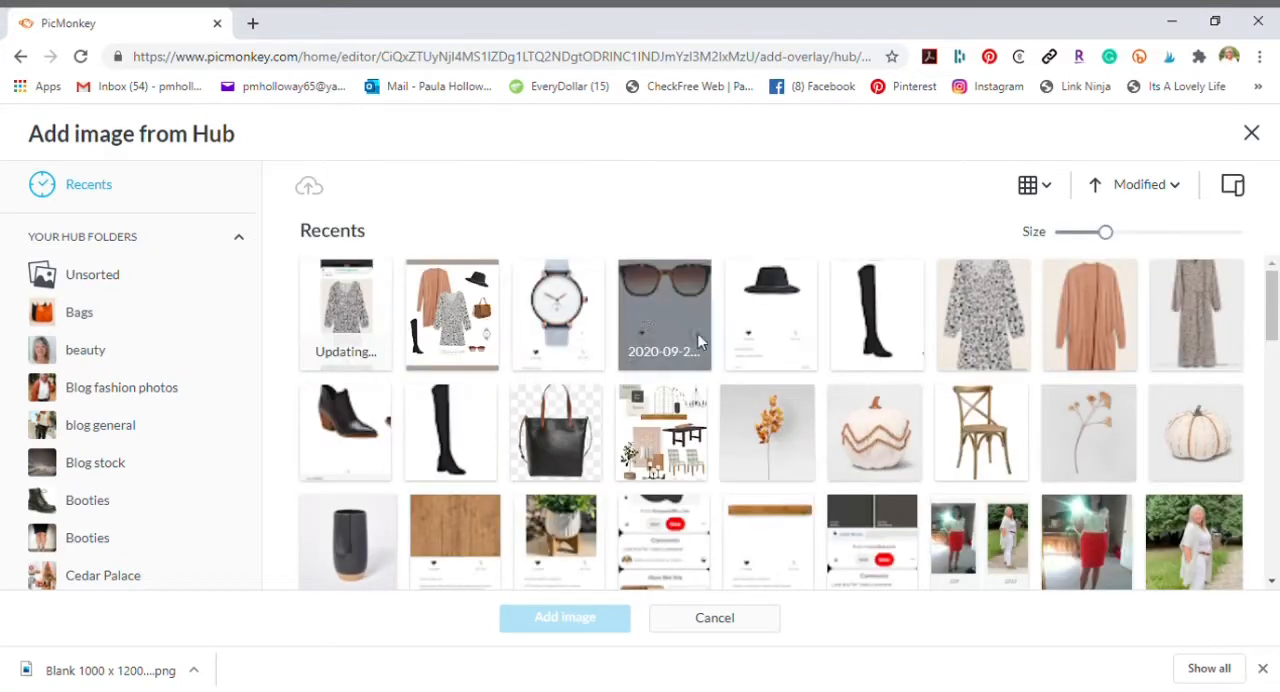
pyautogui.click(876, 302)
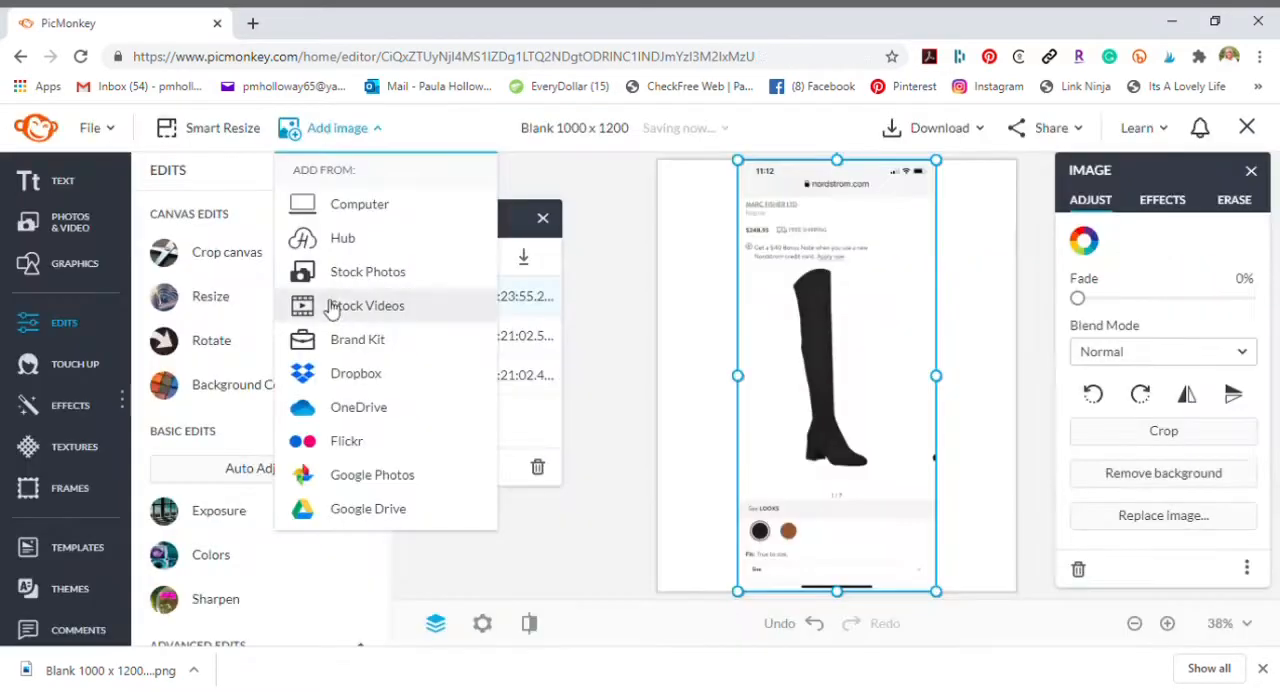
pyautogui.click(342, 238)
pyautogui.click(771, 300)
pyautogui.click(551, 617)
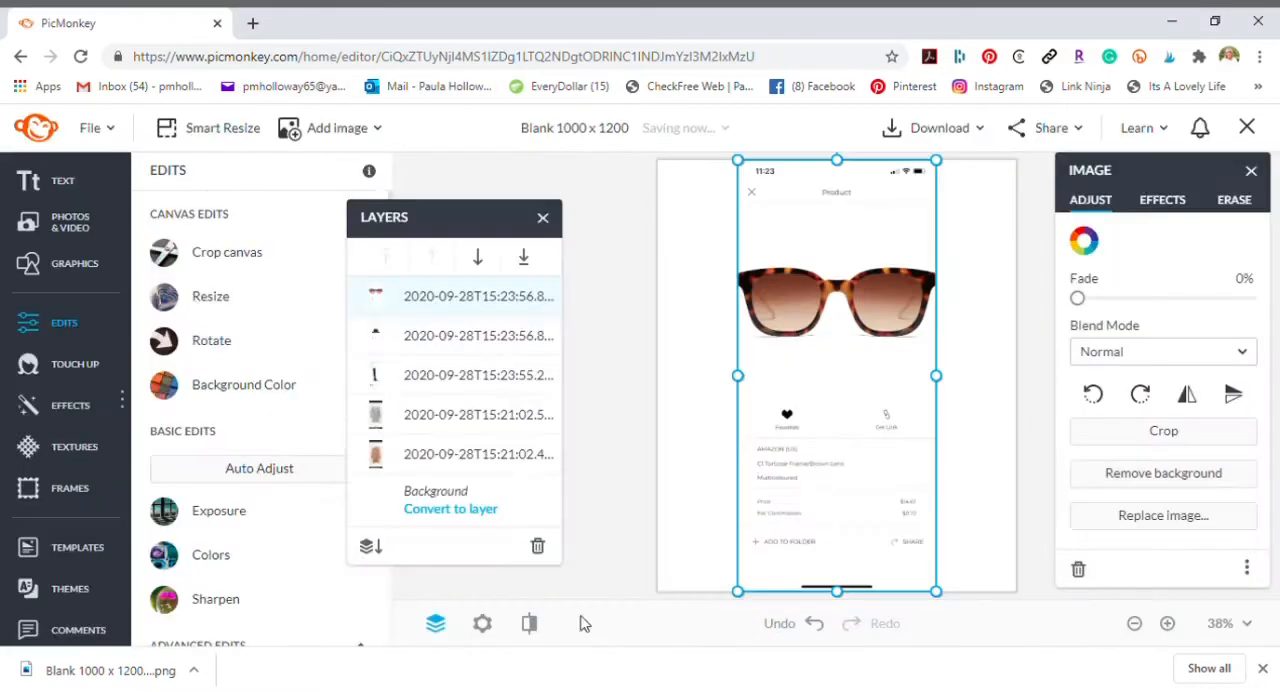
# - Add the watch and brown satchel screenshots from the Hub to the canvas, and remove the satchel image's background
pyautogui.click(340, 129)
pyautogui.click(340, 157)
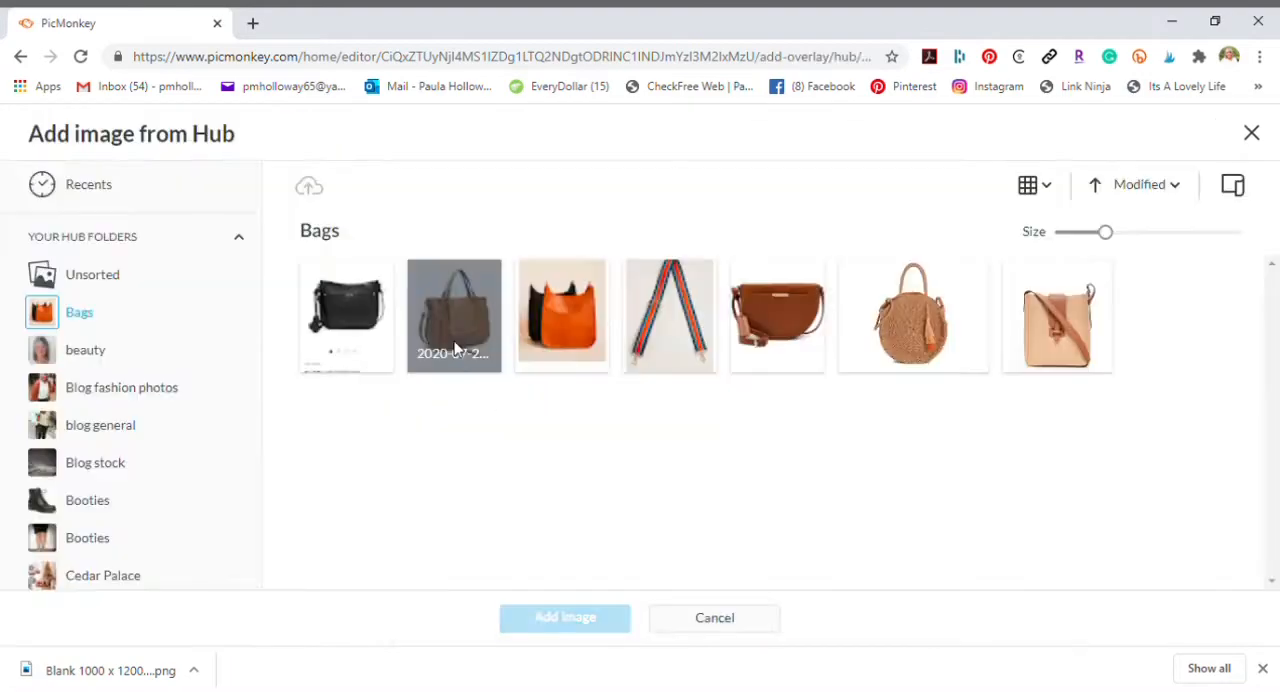
pyautogui.click(454, 315)
pyautogui.click(565, 617)
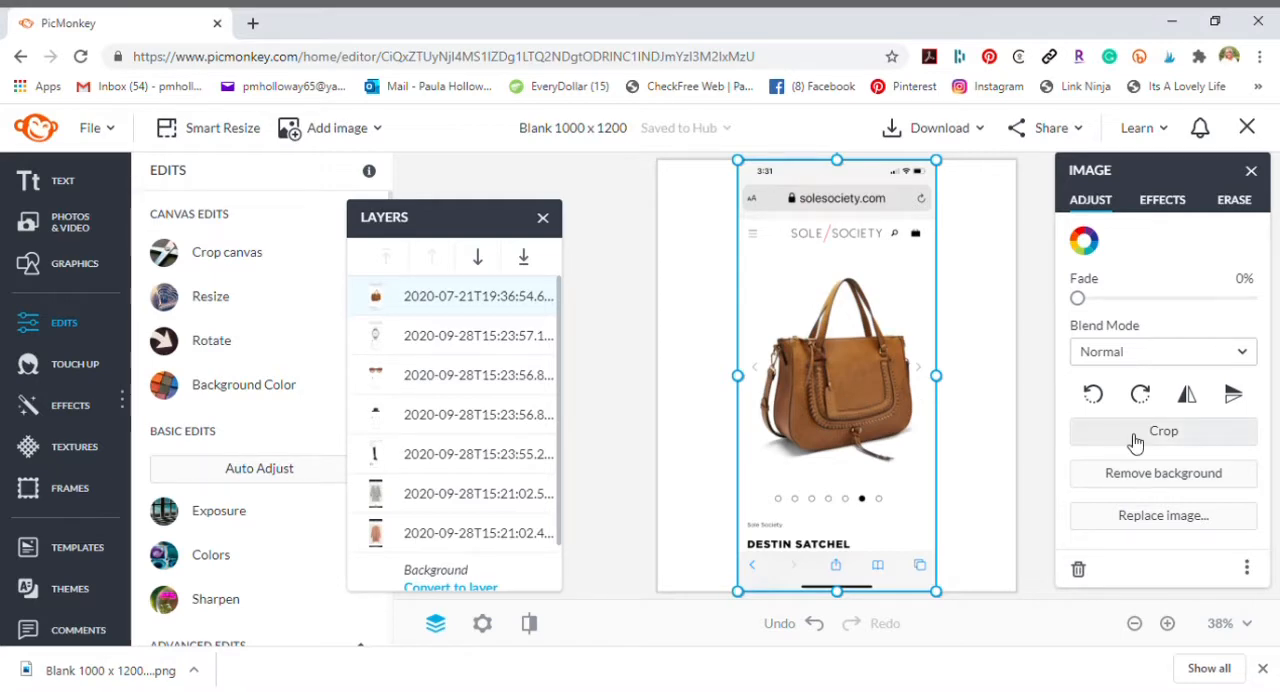
pyautogui.click(1153, 480)
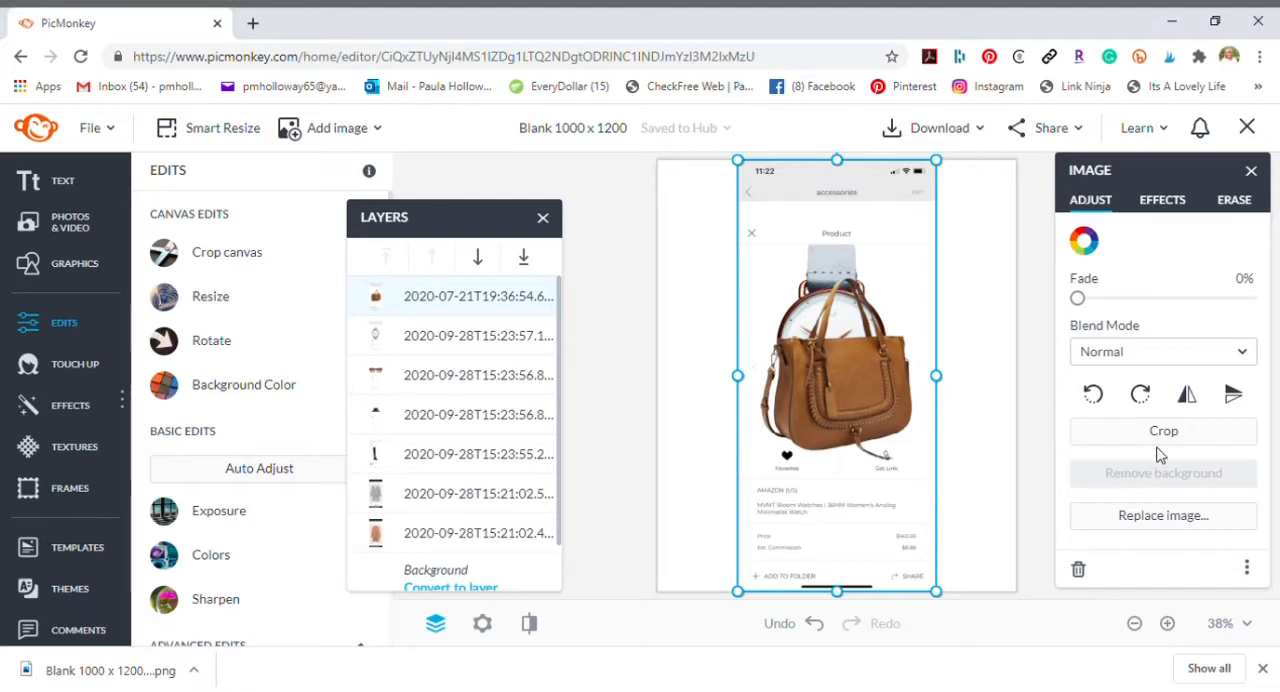
# - Crop the satchel image to the bag, shrink it, and place it along the canvas's left edge
pyautogui.click(1165, 432)
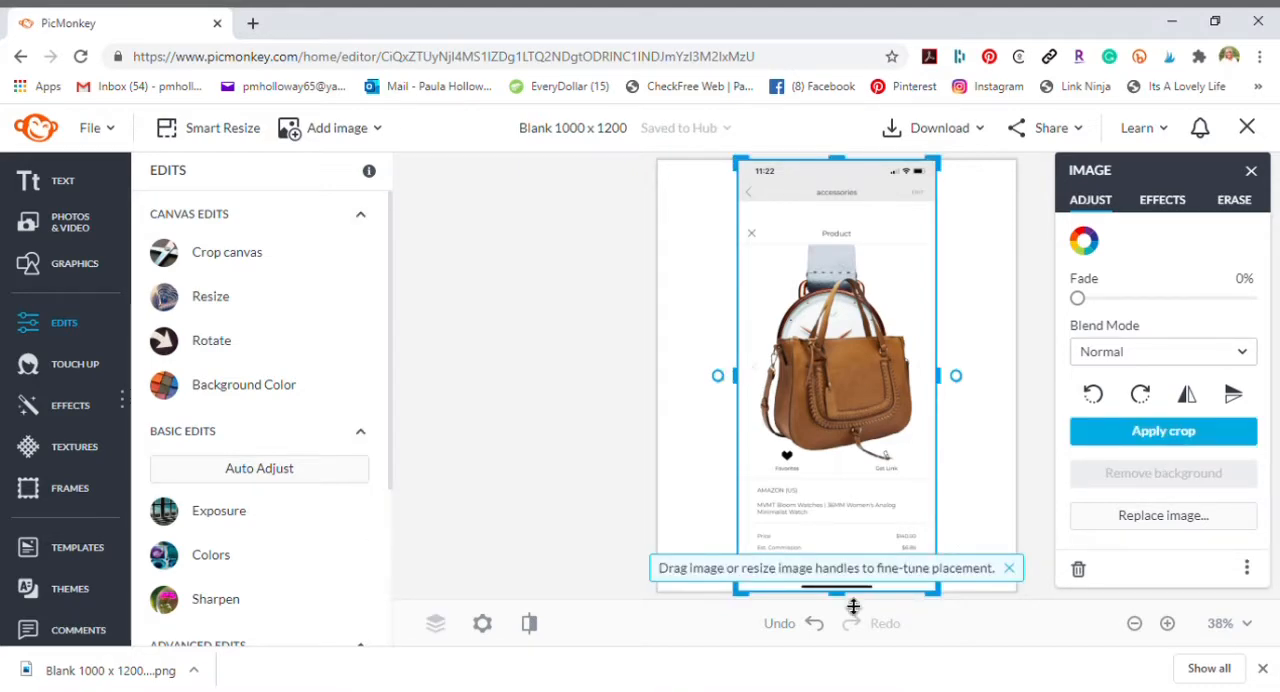
pyautogui.moveTo(853, 597); pyautogui.dragTo(852, 473)
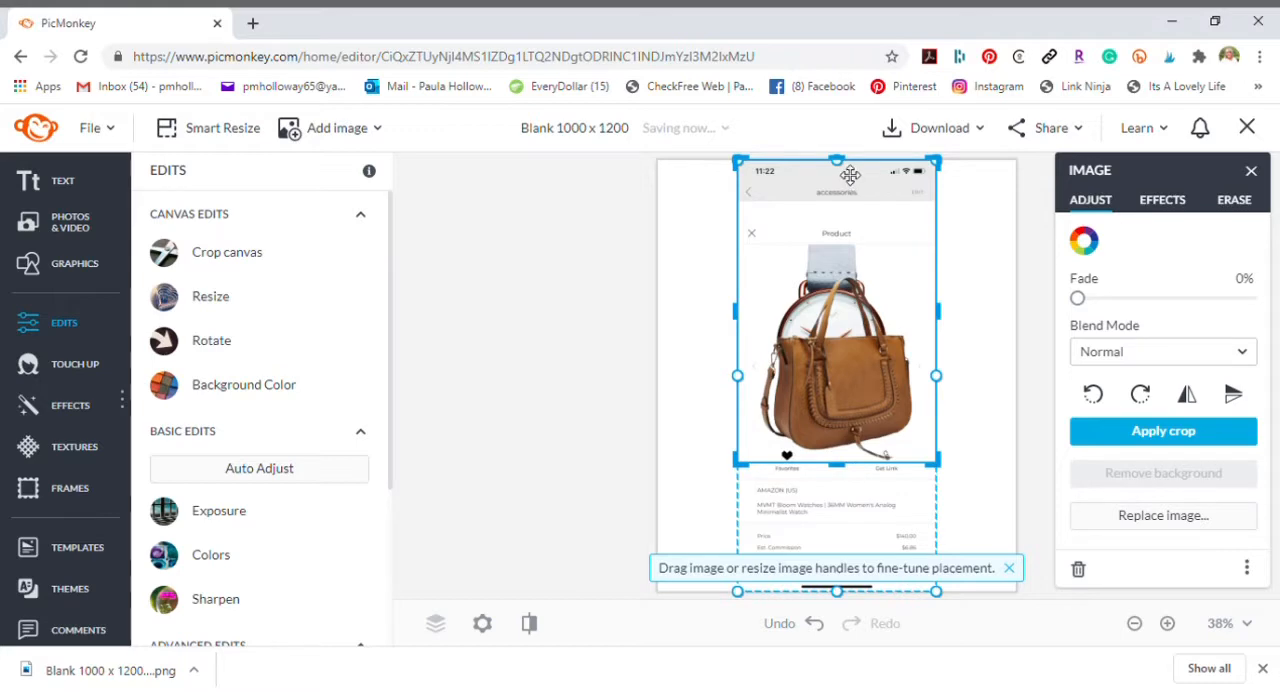
pyautogui.moveTo(849, 170); pyautogui.dragTo(849, 282)
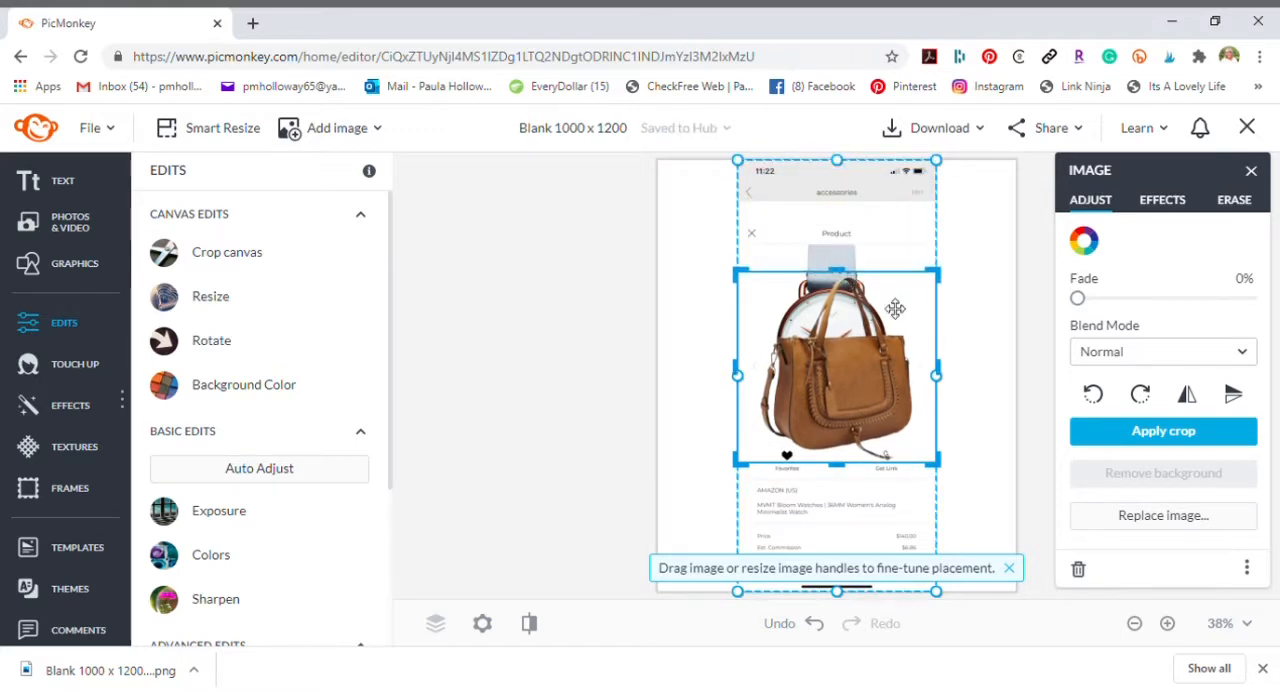
pyautogui.click(1148, 433)
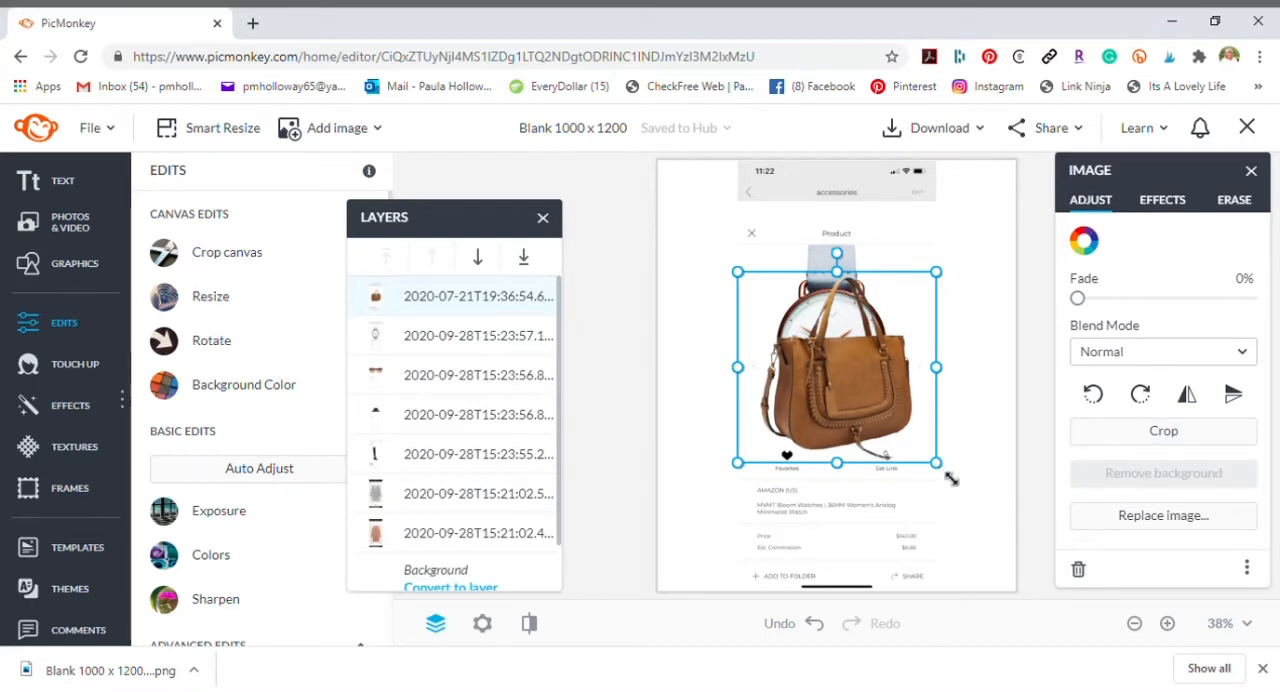
pyautogui.moveTo(948, 477); pyautogui.dragTo(768, 435)
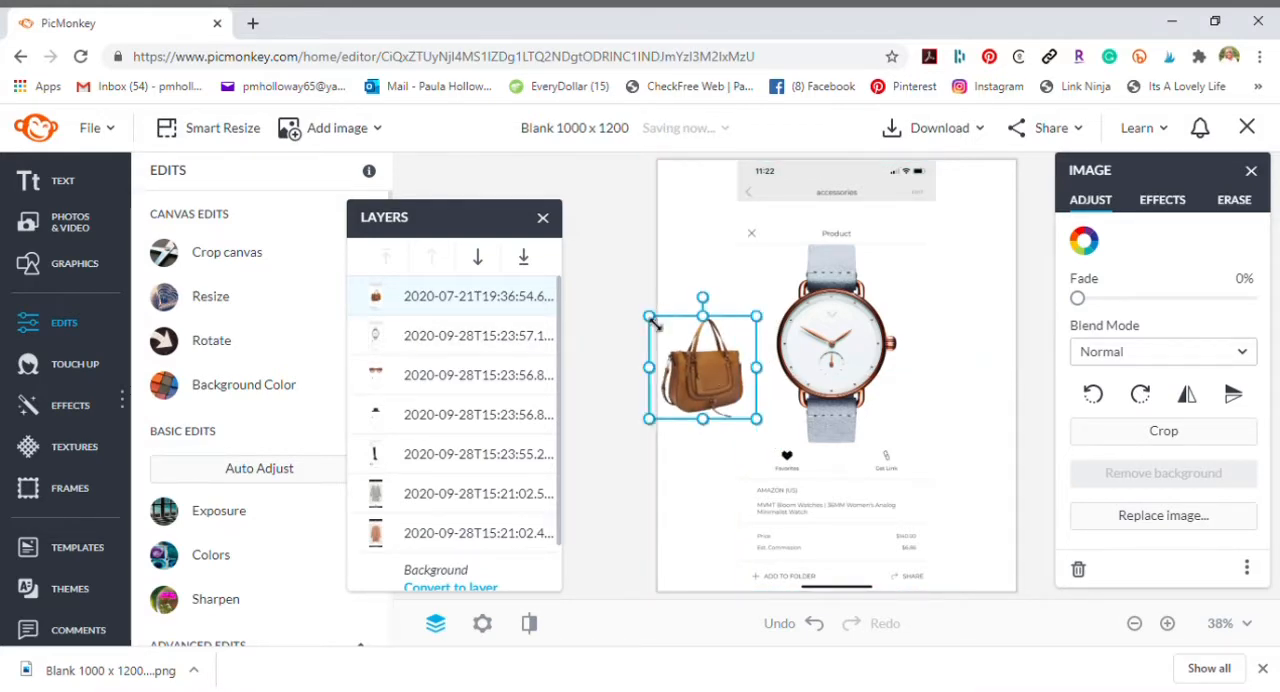
pyautogui.moveTo(712, 372); pyautogui.dragTo(718, 314)
# - Remove the watch image's background, crop it to the watch, and place it reduced in size near the canvas's lower right edge
pyautogui.click(852, 363)
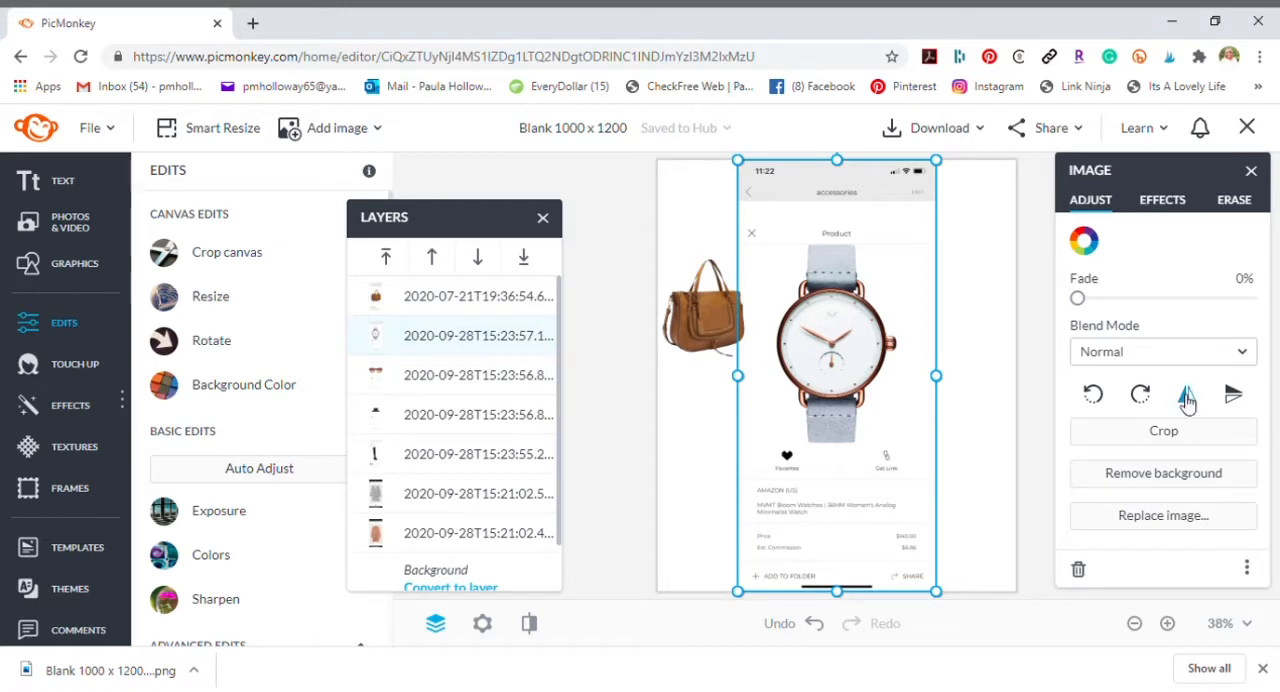
pyautogui.click(1190, 476)
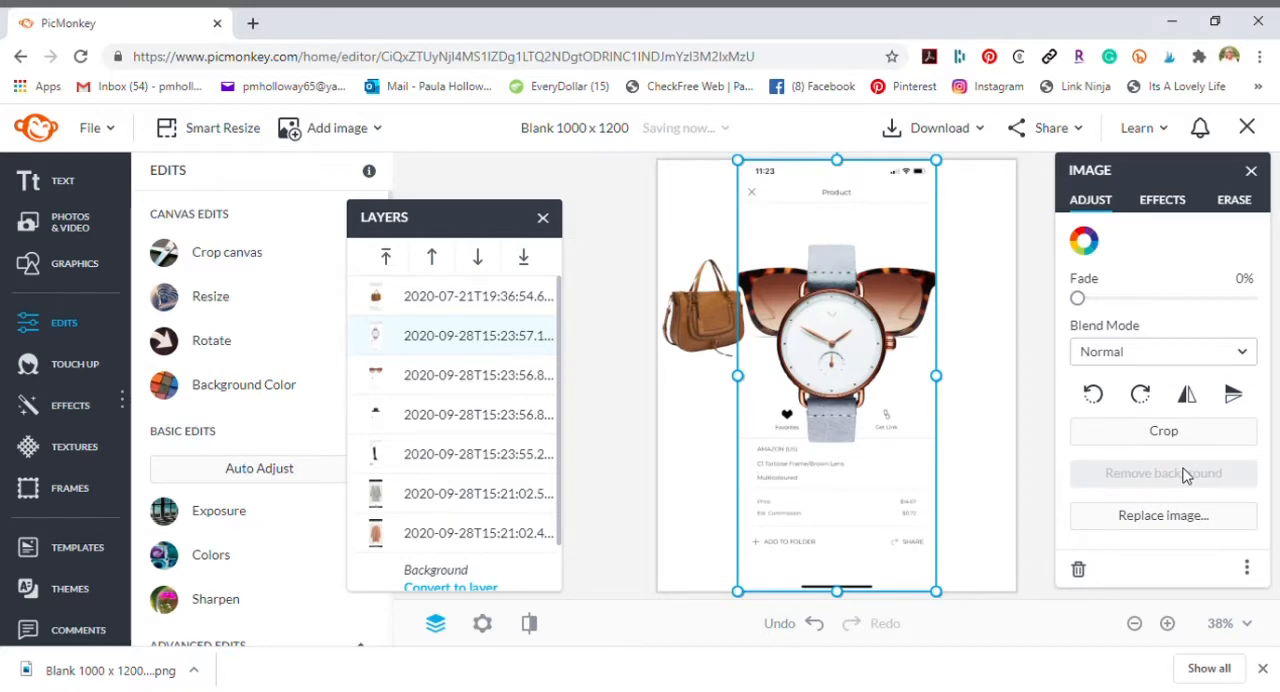
pyautogui.click(1127, 436)
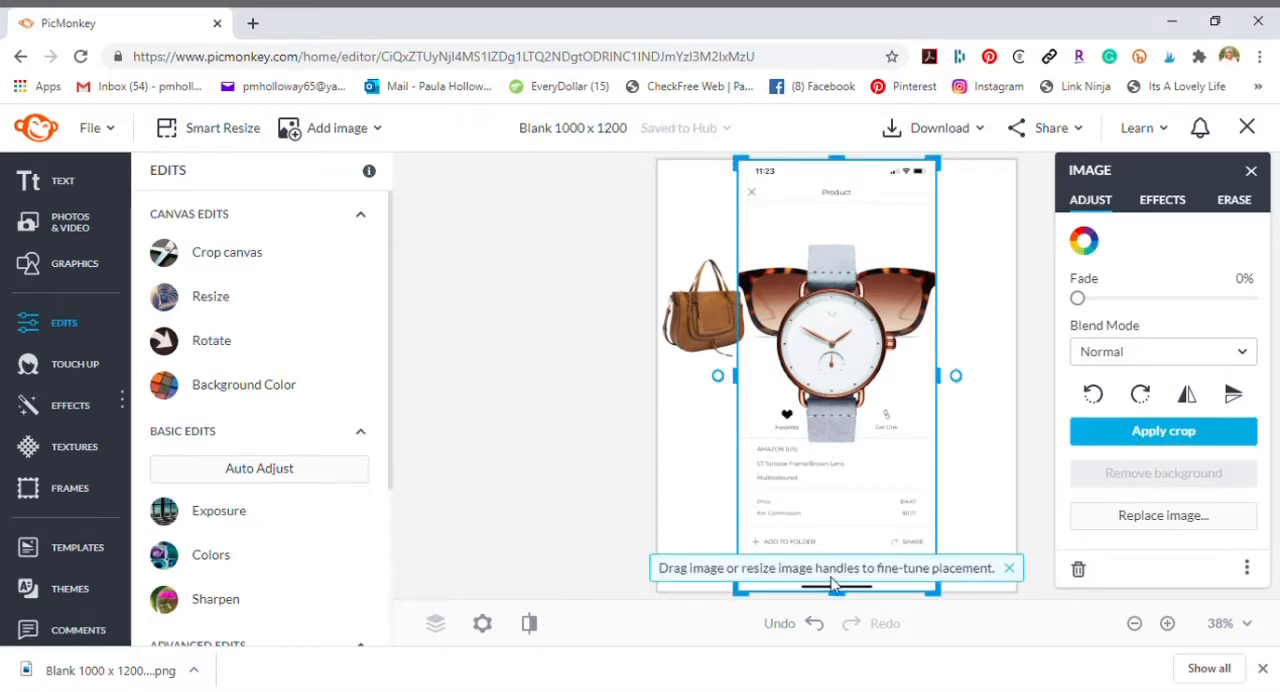
pyautogui.moveTo(849, 602); pyautogui.dragTo(856, 471)
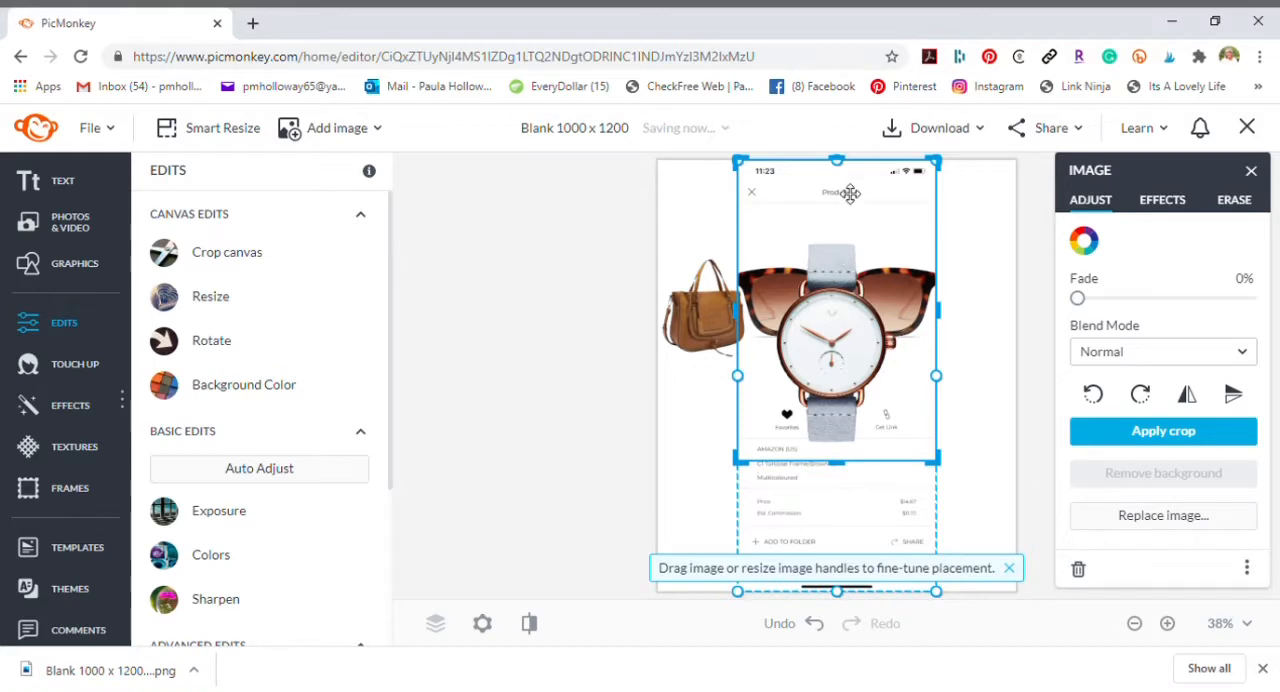
pyautogui.moveTo(844, 287); pyautogui.dragTo(842, 285)
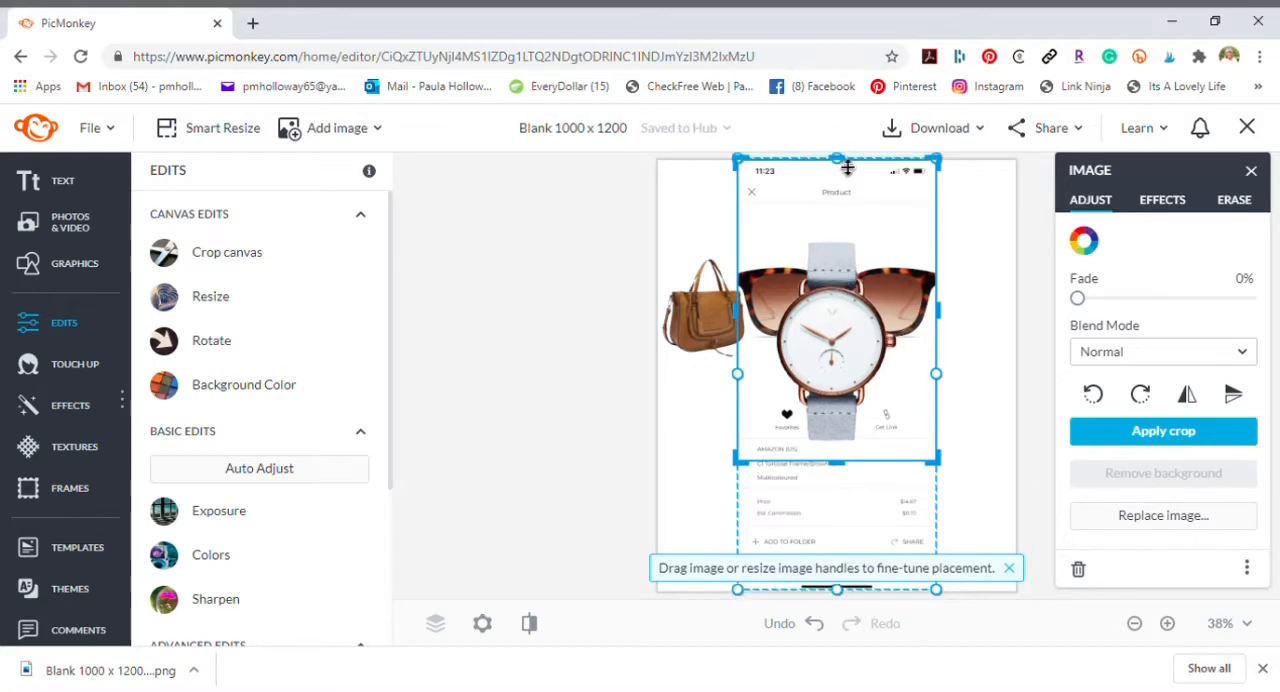
pyautogui.moveTo(845, 171); pyautogui.dragTo(845, 240)
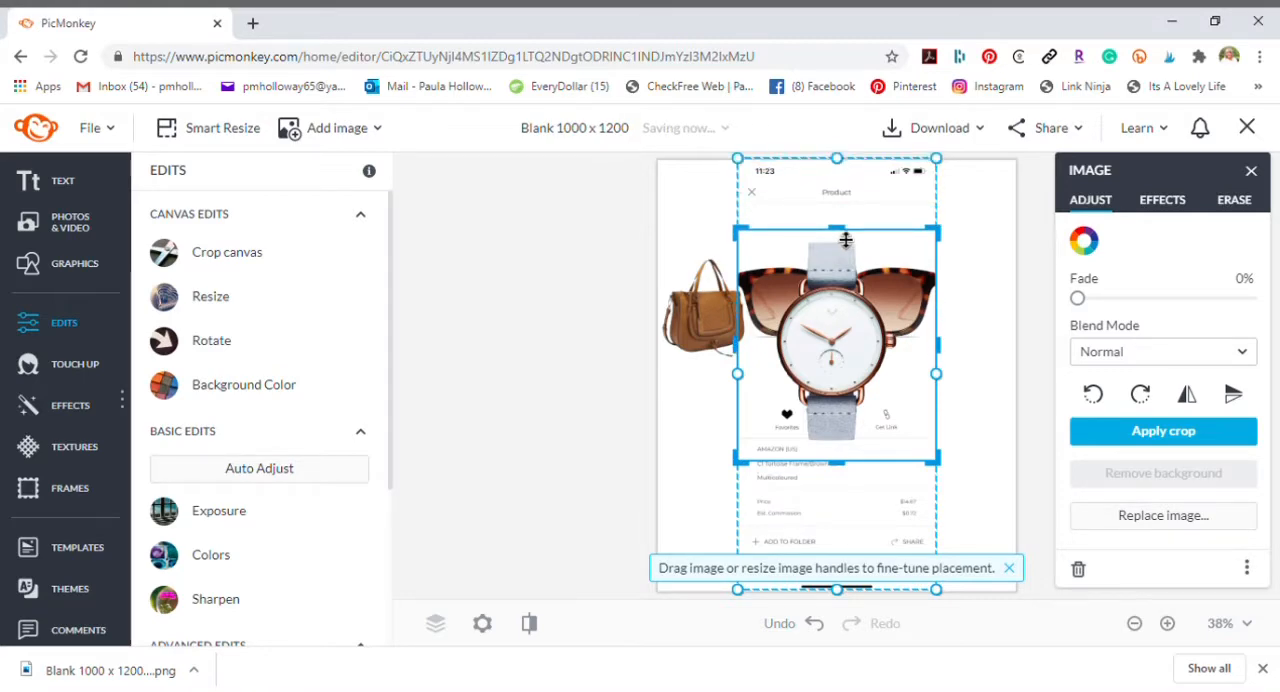
pyautogui.click(1113, 432)
pyautogui.moveTo(945, 474); pyautogui.dragTo(852, 364)
pyautogui.moveTo(823, 291); pyautogui.dragTo(1030, 416)
# - Remove the sunglasses image's background, crop it to the glasses, and place it small at the canvas's upper right
pyautogui.click(879, 326)
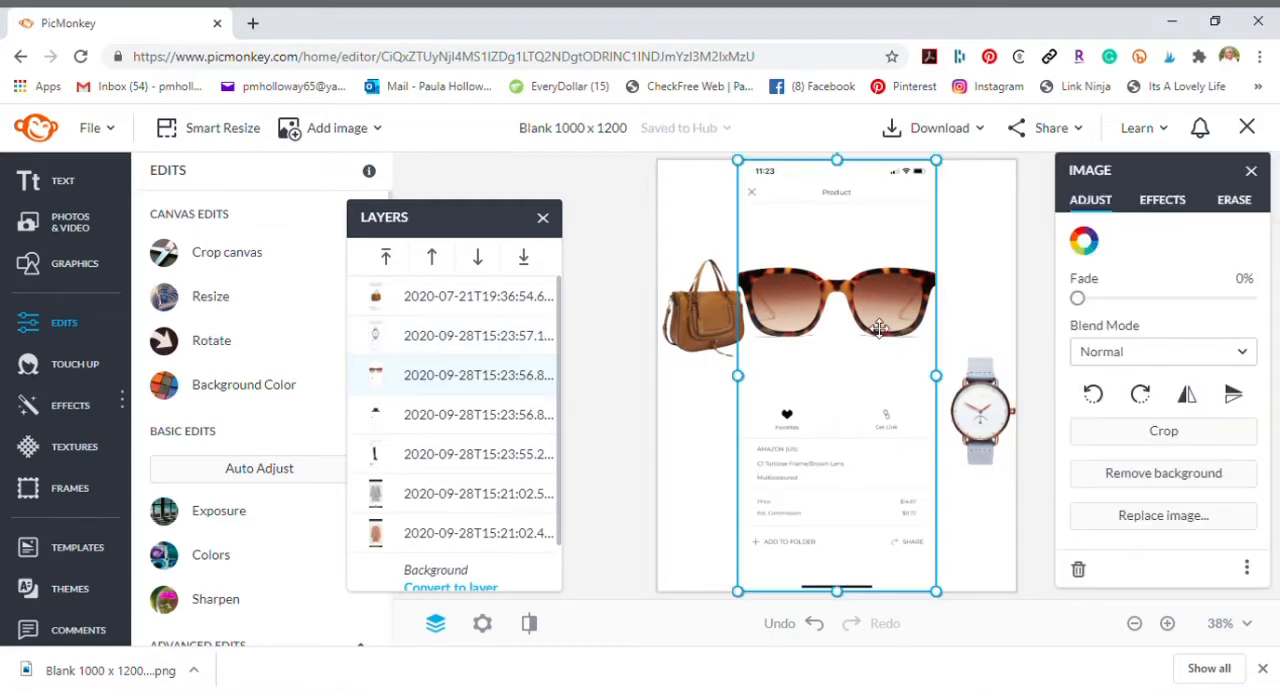
pyautogui.click(1163, 430)
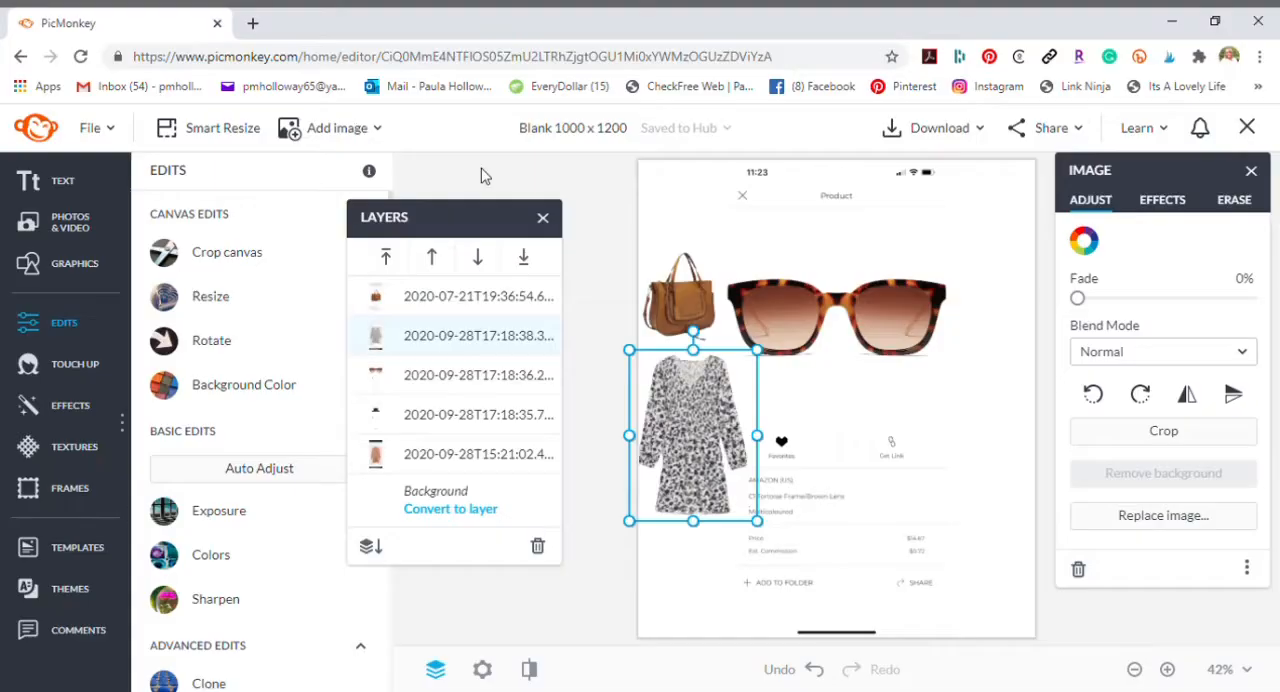
pyautogui.click(880, 460)
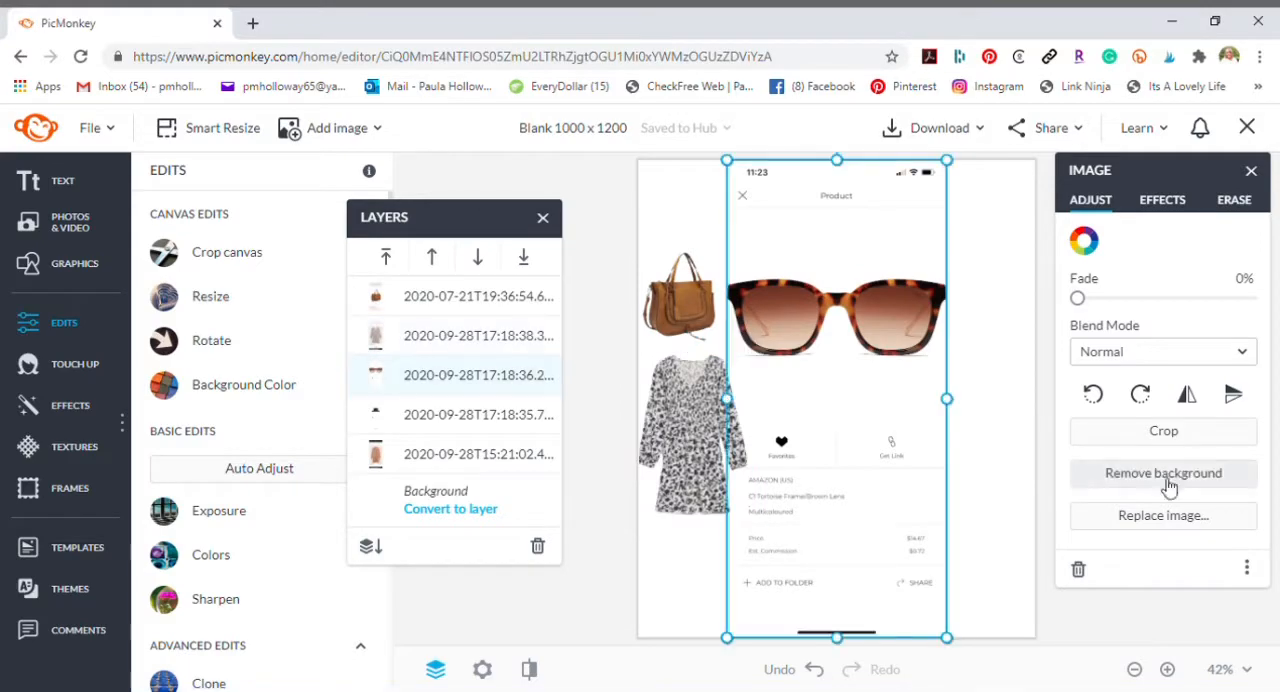
pyautogui.click(1163, 430)
pyautogui.moveTo(846, 637); pyautogui.dragTo(852, 371)
pyautogui.moveTo(848, 168); pyautogui.dragTo(849, 270)
pyautogui.click(1163, 430)
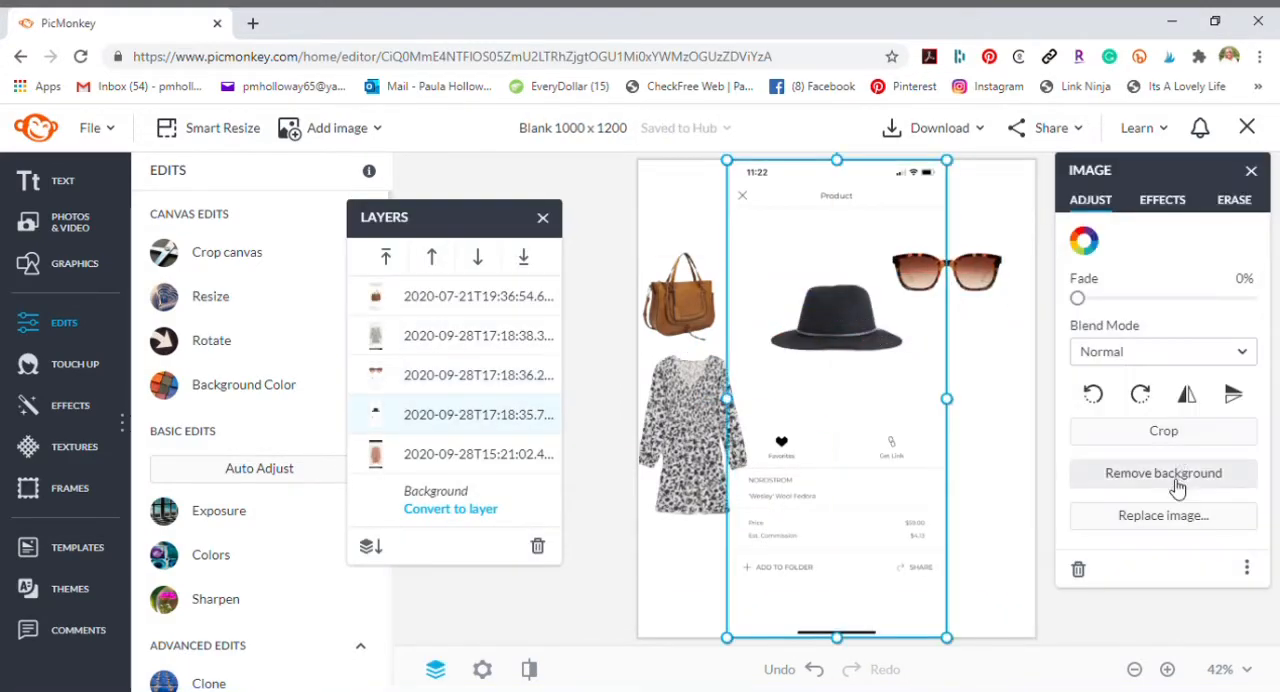
# - Remove the hat image's background, crop it to the hat, and place it at the canvas's lower right
pyautogui.click(1157, 440)
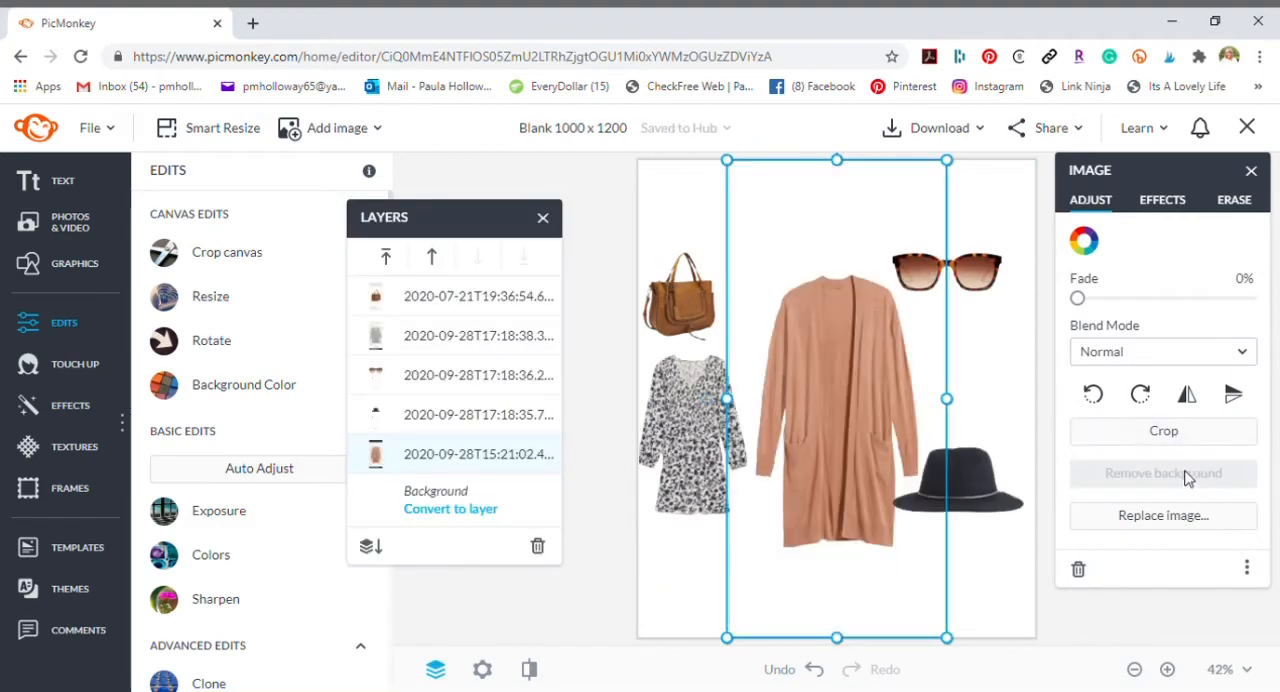
pyautogui.click(1163, 430)
pyautogui.moveTo(836, 160); pyautogui.dragTo(836, 257)
pyautogui.moveTo(842, 642); pyautogui.dragTo(863, 563)
pyautogui.click(1163, 430)
pyautogui.moveTo(825, 328); pyautogui.dragTo(817, 254)
# - Add the tall black boot image to the canvas and crop it closely around the boot
pyautogui.click(337, 127)
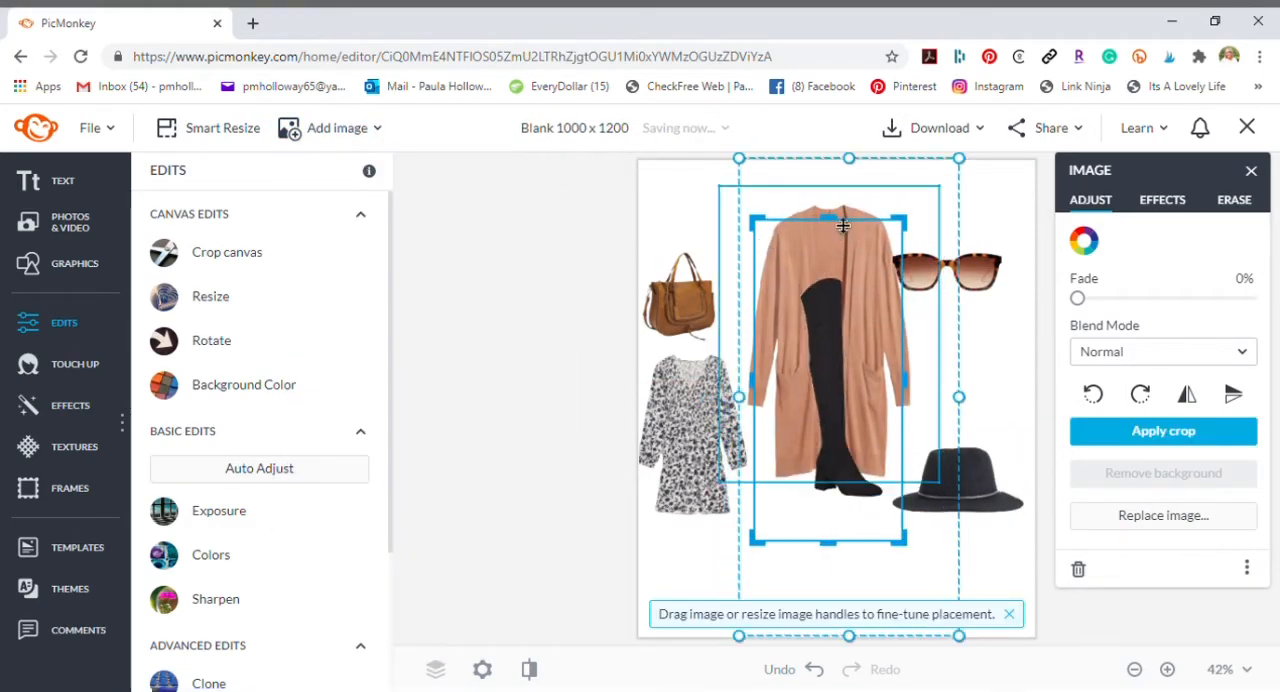
pyautogui.moveTo(828, 158); pyautogui.dragTo(843, 251)
pyautogui.moveTo(828, 541); pyautogui.dragTo(828, 505)
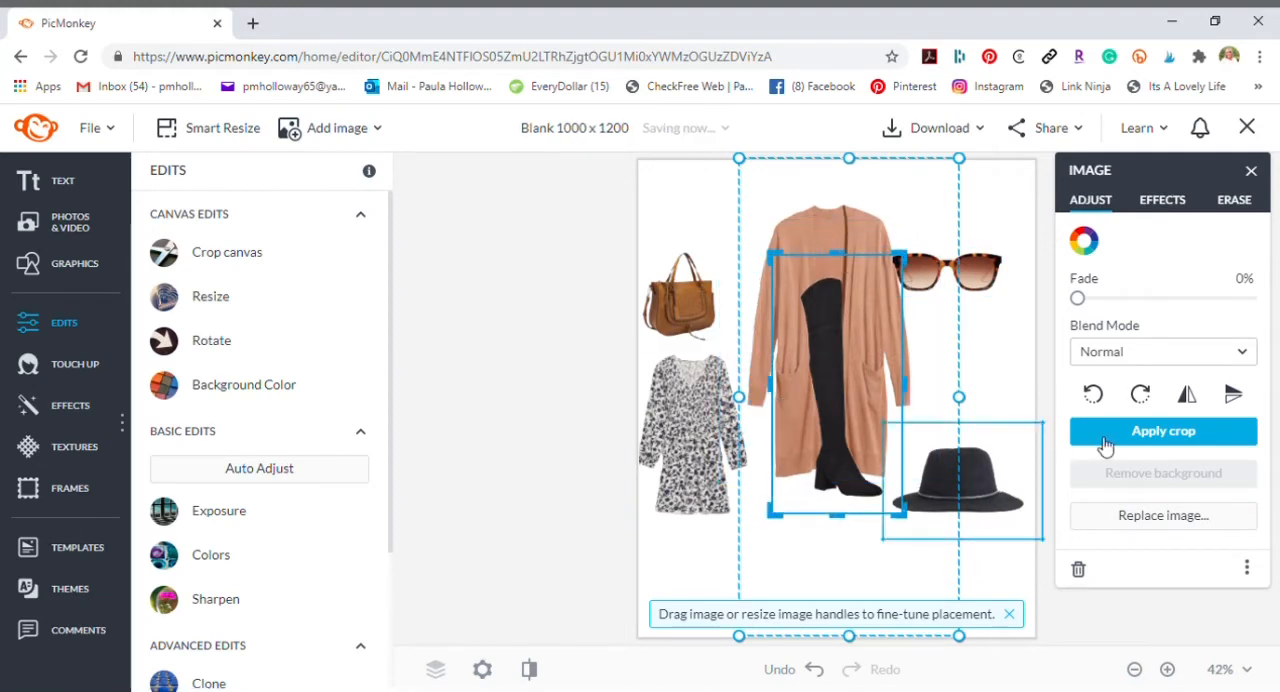
pyautogui.click(1163, 430)
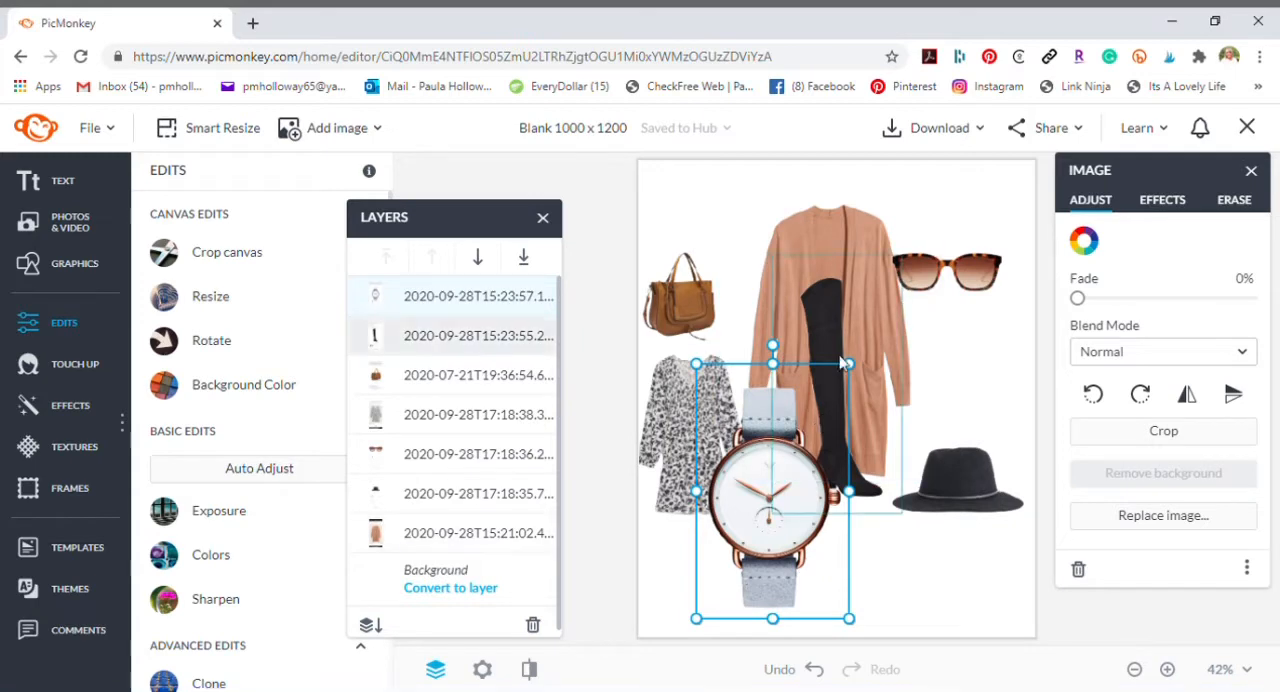
# - Shrink the watch, and move the sunglasses to the canvas's lower right and the hat to its upper right
pyautogui.moveTo(849, 364); pyautogui.dragTo(776, 440)
pyautogui.moveTo(976, 305); pyautogui.dragTo(968, 590)
pyautogui.moveTo(970, 505); pyautogui.dragTo(958, 252)
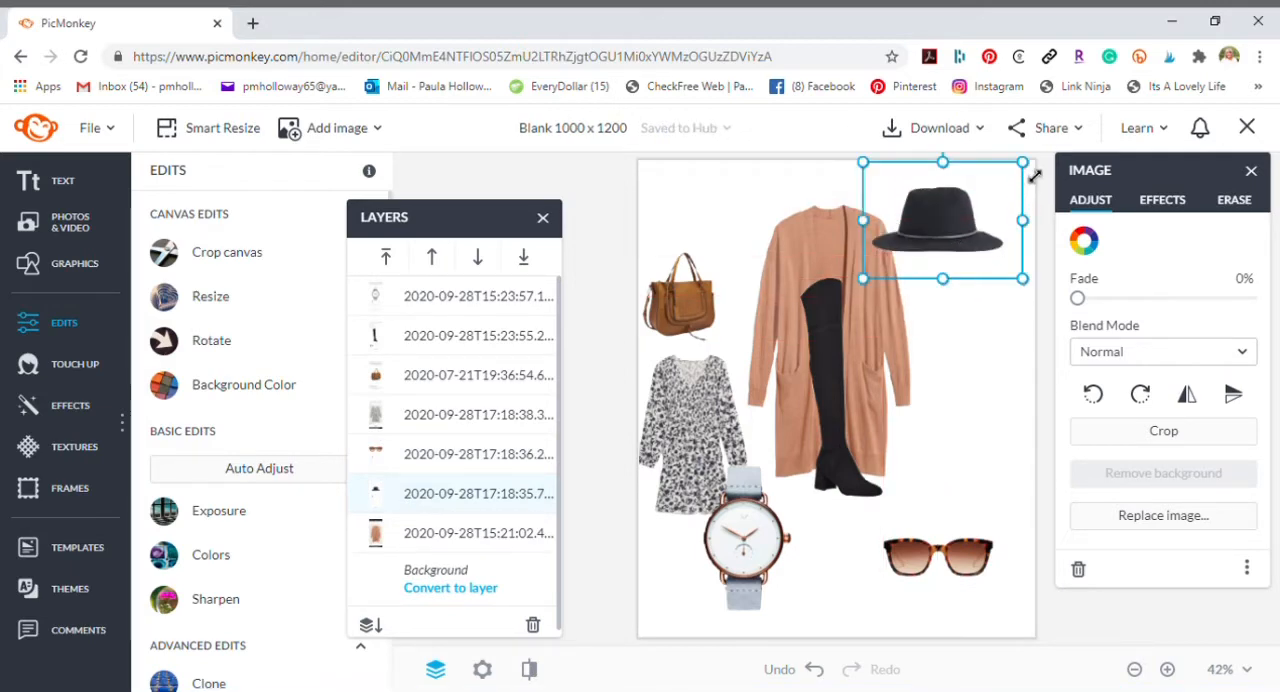
# - Shrink the hat slightly and tilt it clockwise at the canvas's upper right
pyautogui.moveTo(1035, 173); pyautogui.dragTo(1022, 192)
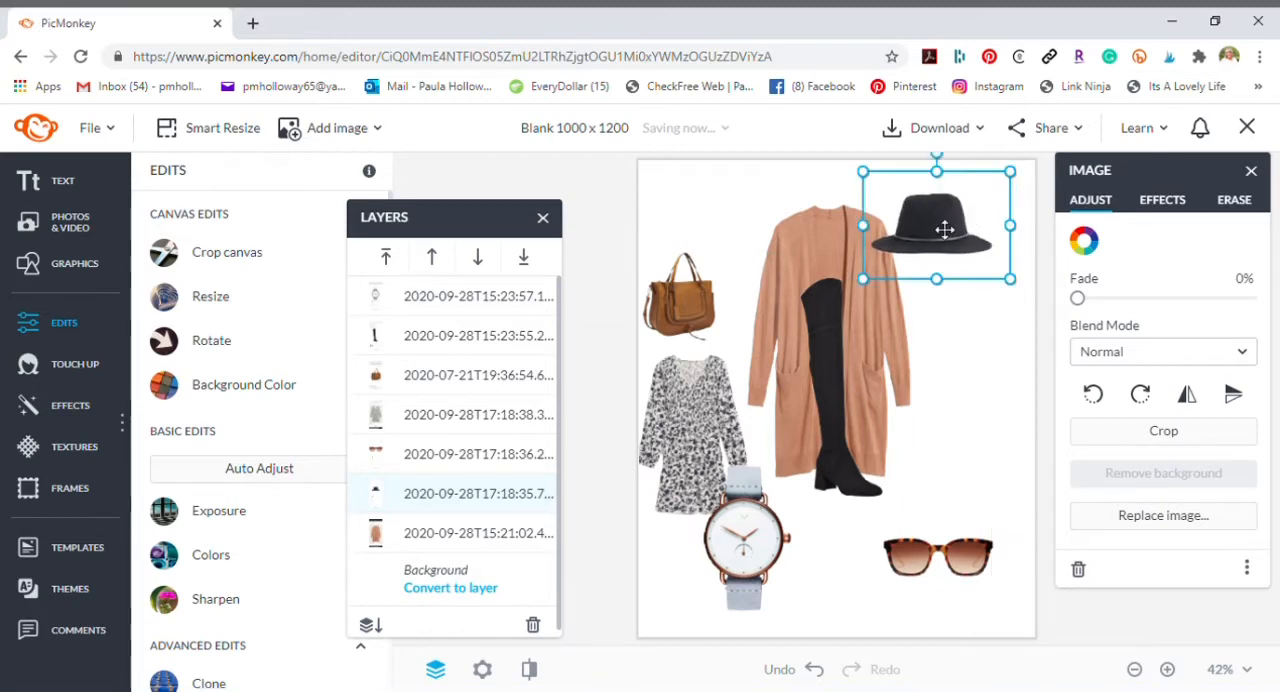
pyautogui.moveTo(936, 158); pyautogui.dragTo(980, 173)
pyautogui.moveTo(945, 235)
pyautogui.mouseDown()
pyautogui.moveTo(975, 248)
pyautogui.moveTo(948, 248)
pyautogui.mouseUp()
# - Move the tall black boot between the hat and sunglasses, and the satchel to the bottom beside the watch
pyautogui.moveTo(840, 400); pyautogui.dragTo(951, 440)
pyautogui.click(850, 360)
pyautogui.moveTo(680, 305); pyautogui.dragTo(798, 567)
# - Shrink the tan cardigan slightly and shift it toward the upper left of the canvas
pyautogui.moveTo(853, 369); pyautogui.dragTo(807, 372)
pyautogui.moveTo(680, 192); pyautogui.dragTo(706, 229)
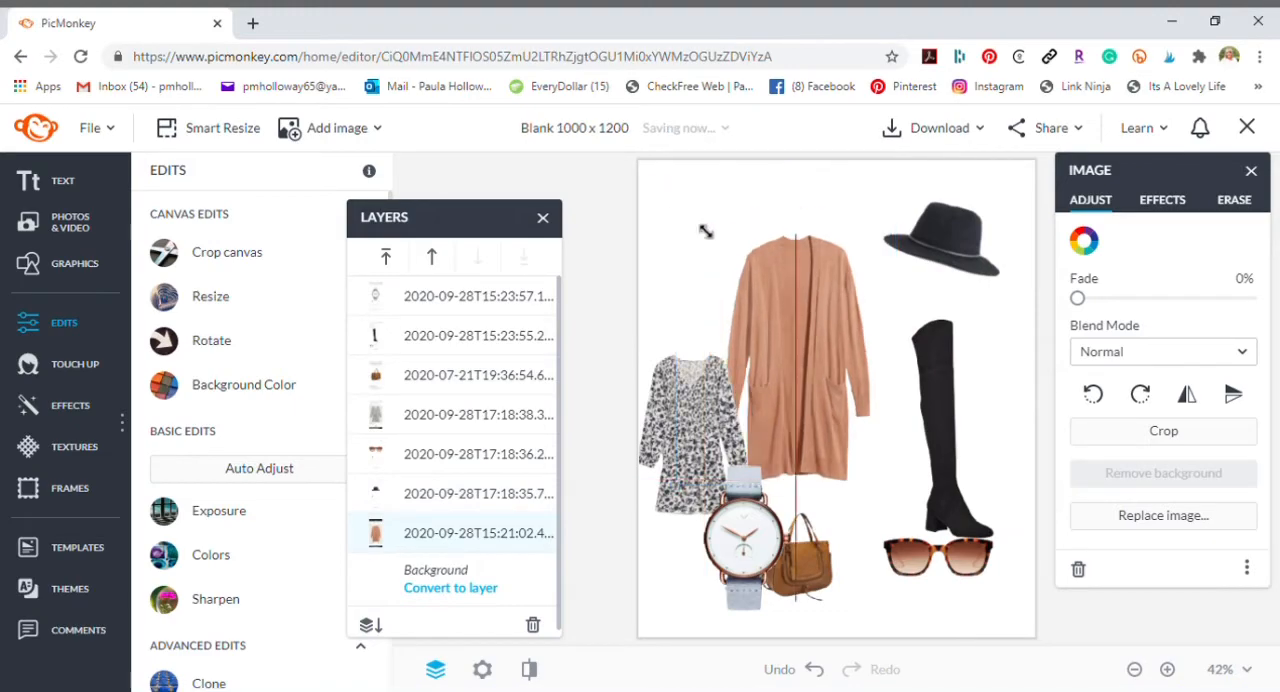
pyautogui.moveTo(838, 317); pyautogui.dragTo(803, 301)
# - Move the floral-print dress over the right side of the cardigan and enlarge it
pyautogui.moveTo(712, 419); pyautogui.dragTo(832, 395)
pyautogui.doubleClick(848, 387)
pyautogui.click(1145, 437)
pyautogui.moveTo(777, 330); pyautogui.dragTo(732, 256)
# - Send the floral dress layer to the back and move it forward one level, above the cardigan
pyautogui.rightClick(793, 378)
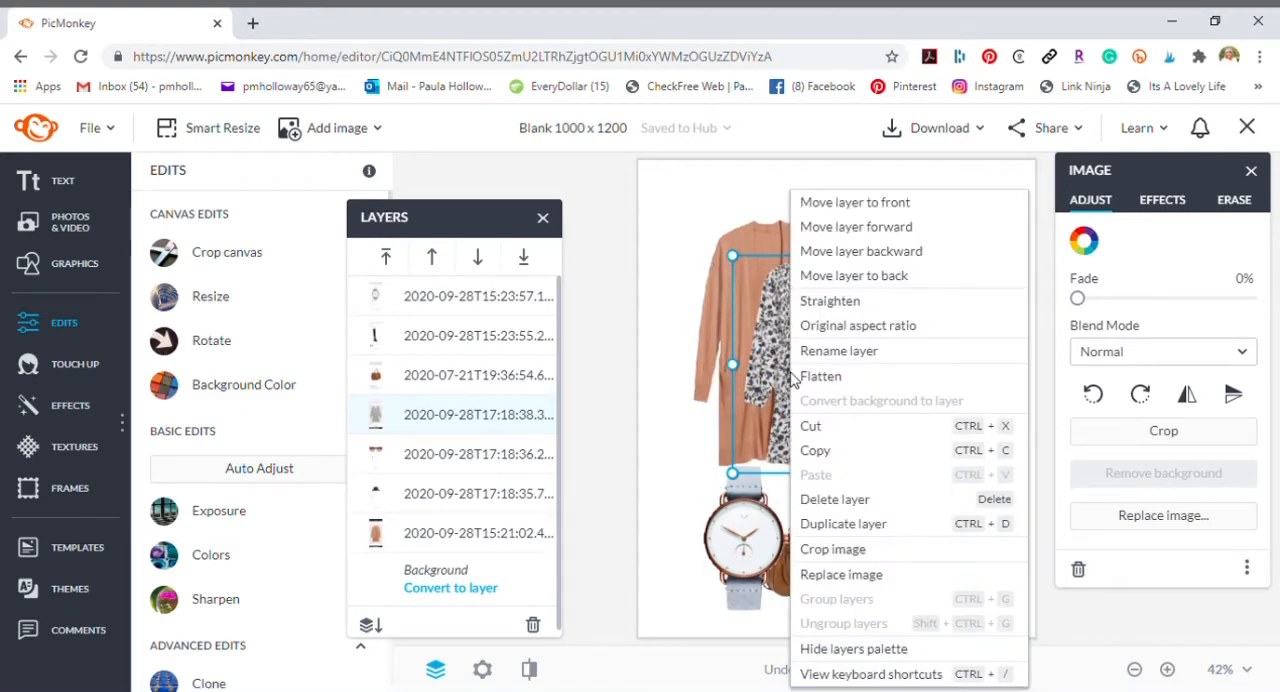
pyautogui.click(890, 276)
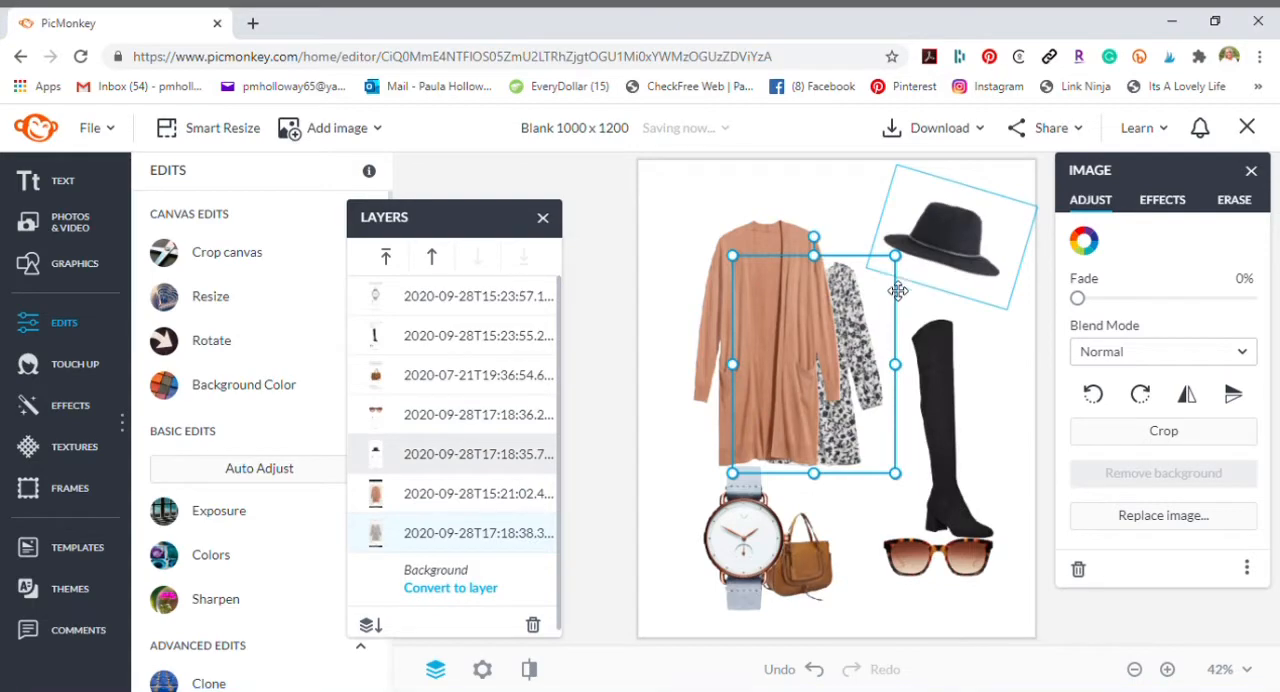
pyautogui.rightClick(850, 388)
pyautogui.click(950, 228)
# - Stack the satchel and watch between the hat and sunglasses, and place the boot at the canvas's lower left
pyautogui.moveTo(747, 273); pyautogui.dragTo(806, 356)
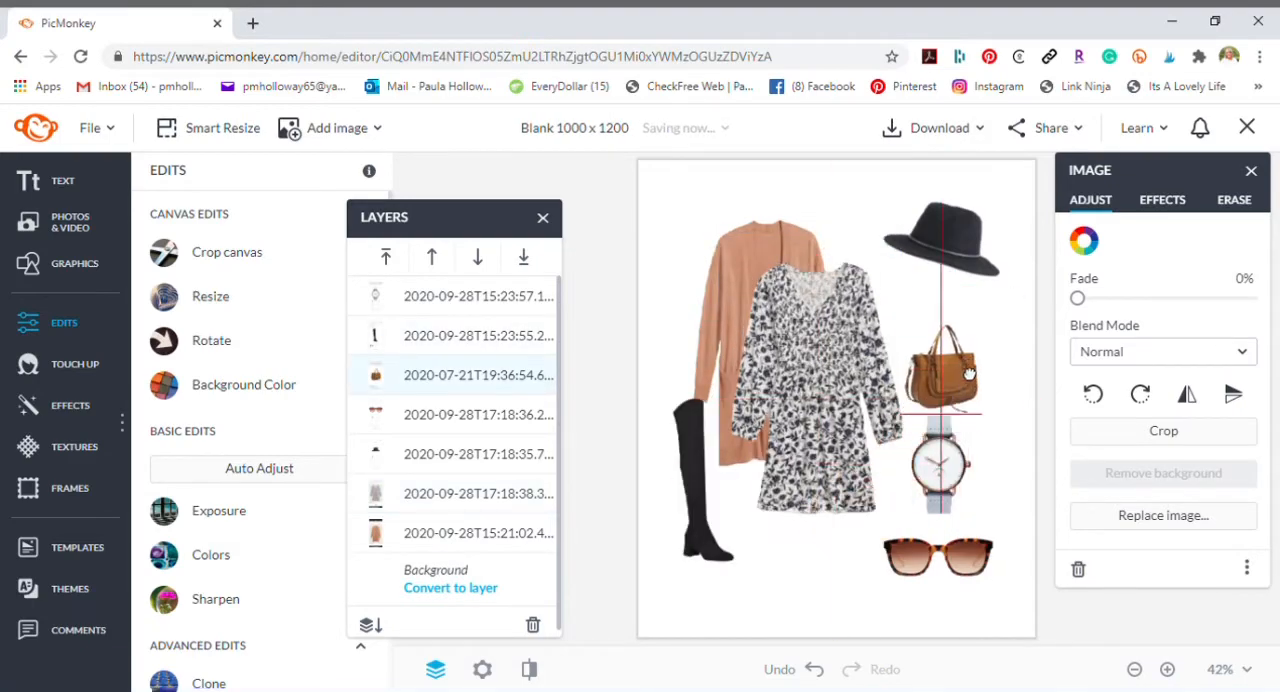
pyautogui.moveTo(969, 374)
pyautogui.mouseDown()
pyautogui.moveTo(970, 342)
pyautogui.moveTo(976, 365)
pyautogui.mouseUp()
pyautogui.moveTo(712, 514); pyautogui.dragTo(738, 545)
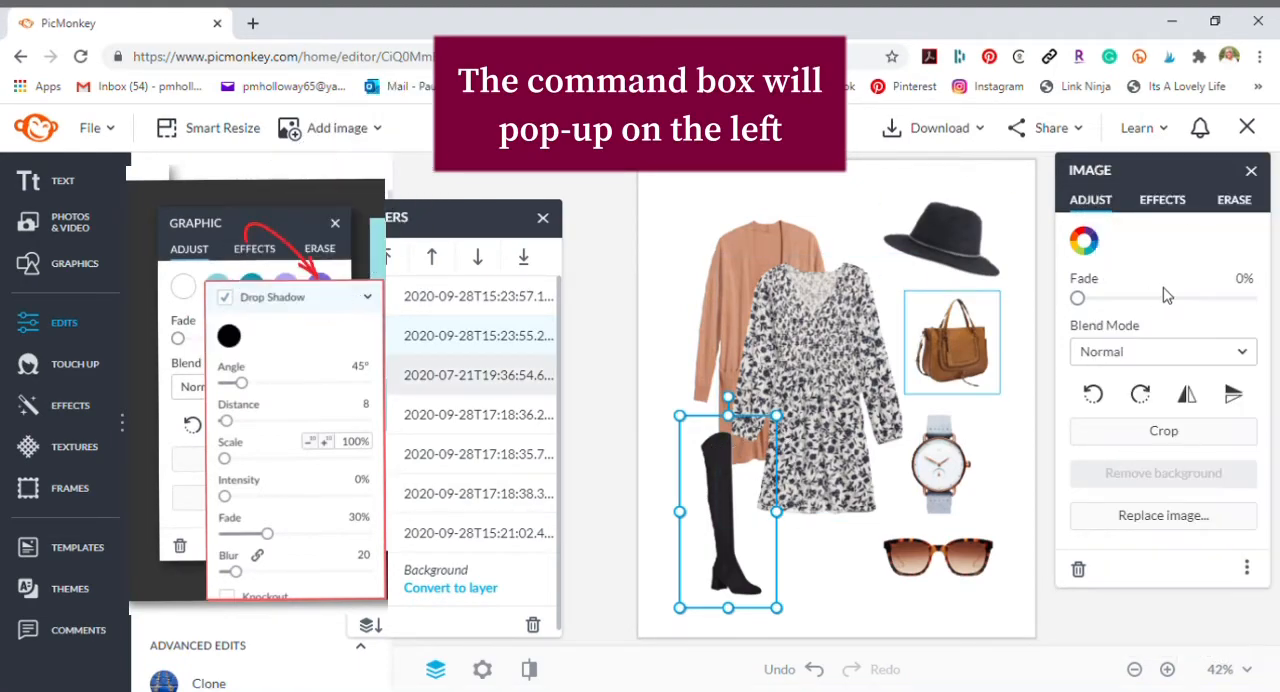
# - Apply a drop shadow effect to the tall black boot
pyautogui.click(1173, 200)
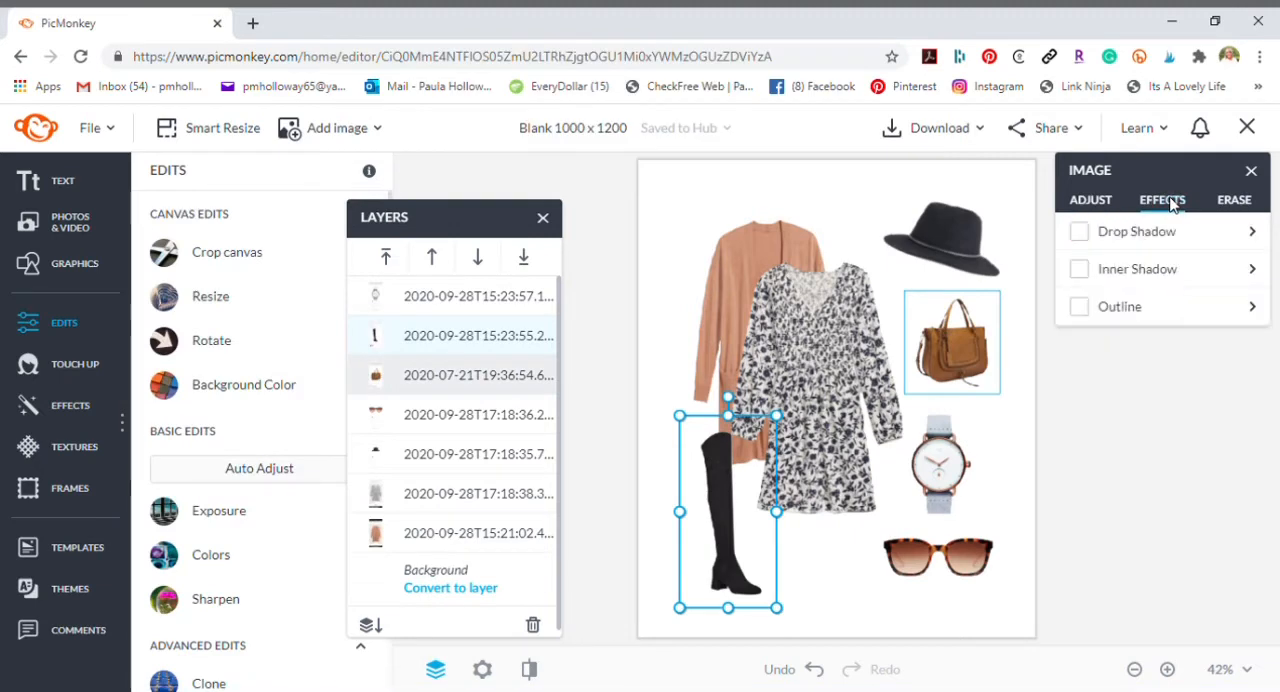
pyautogui.click(1081, 233)
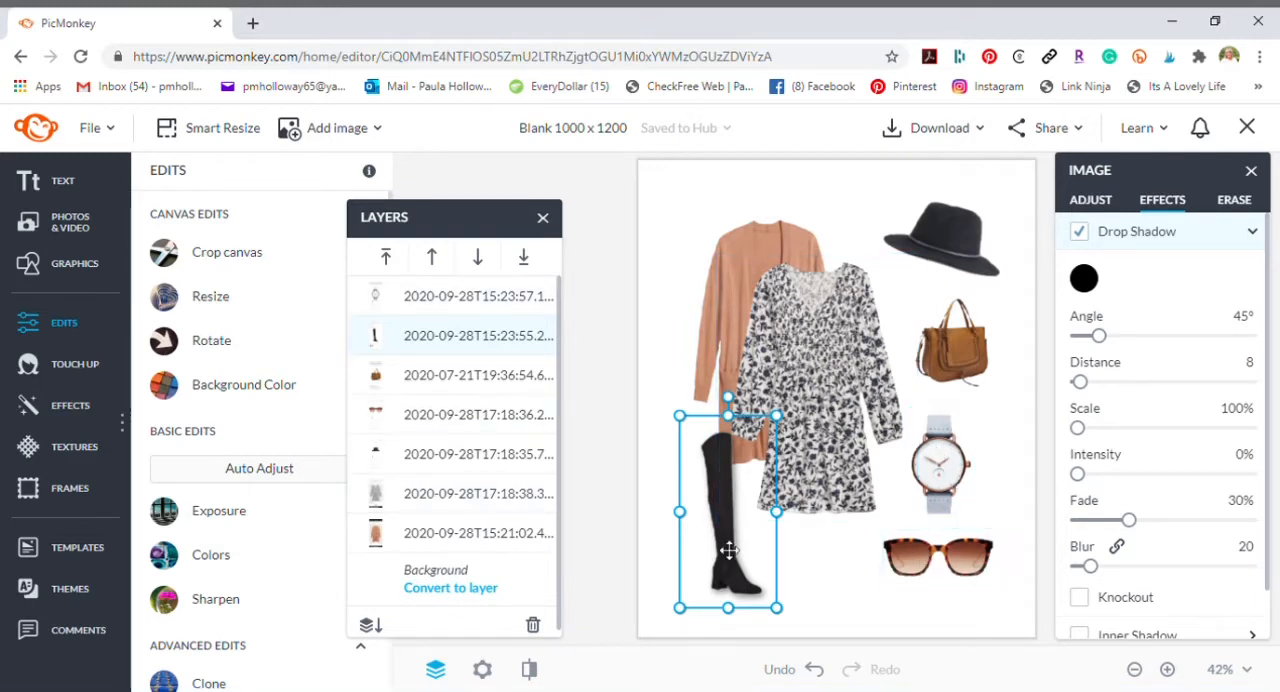
pyautogui.click(1030, 451)
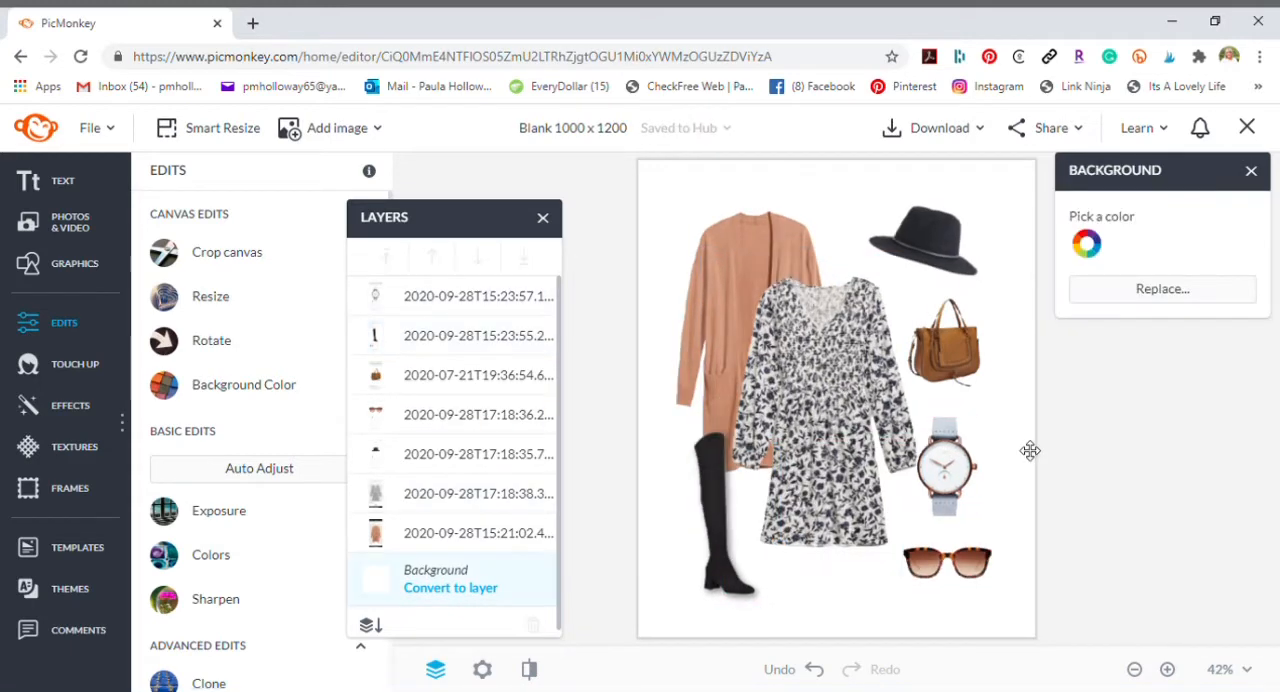
pyautogui.click(40, 181)
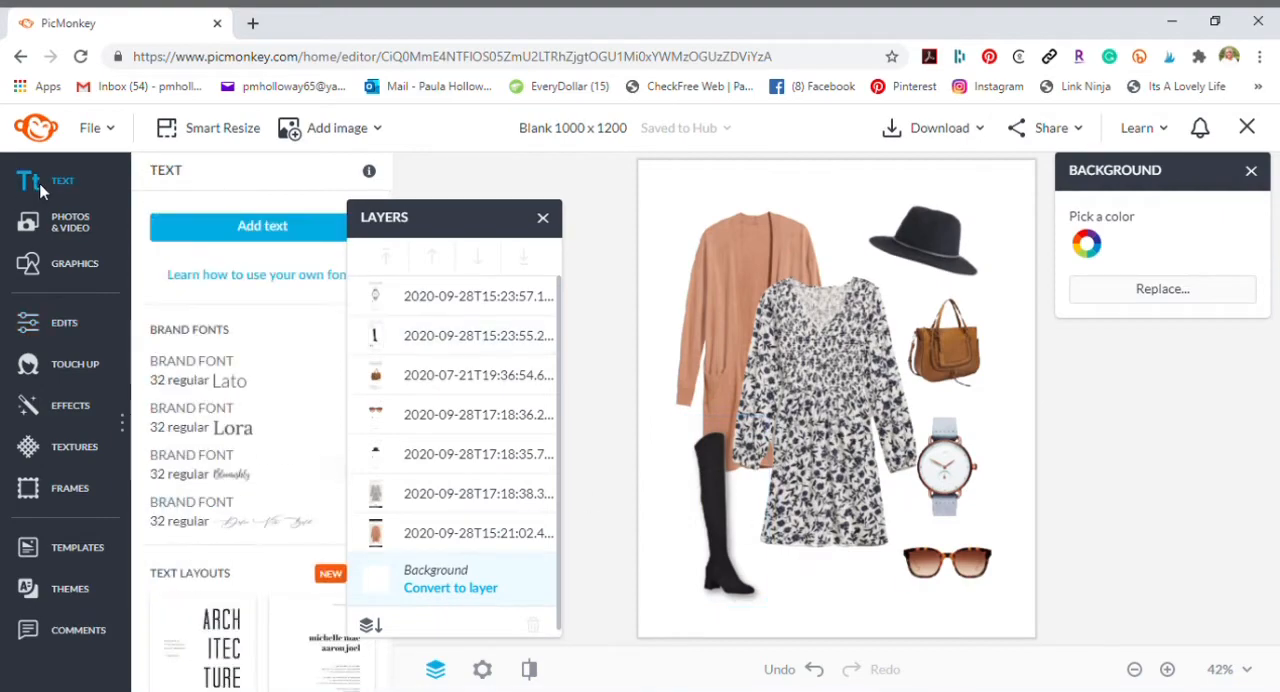
pyautogui.click(257, 232)
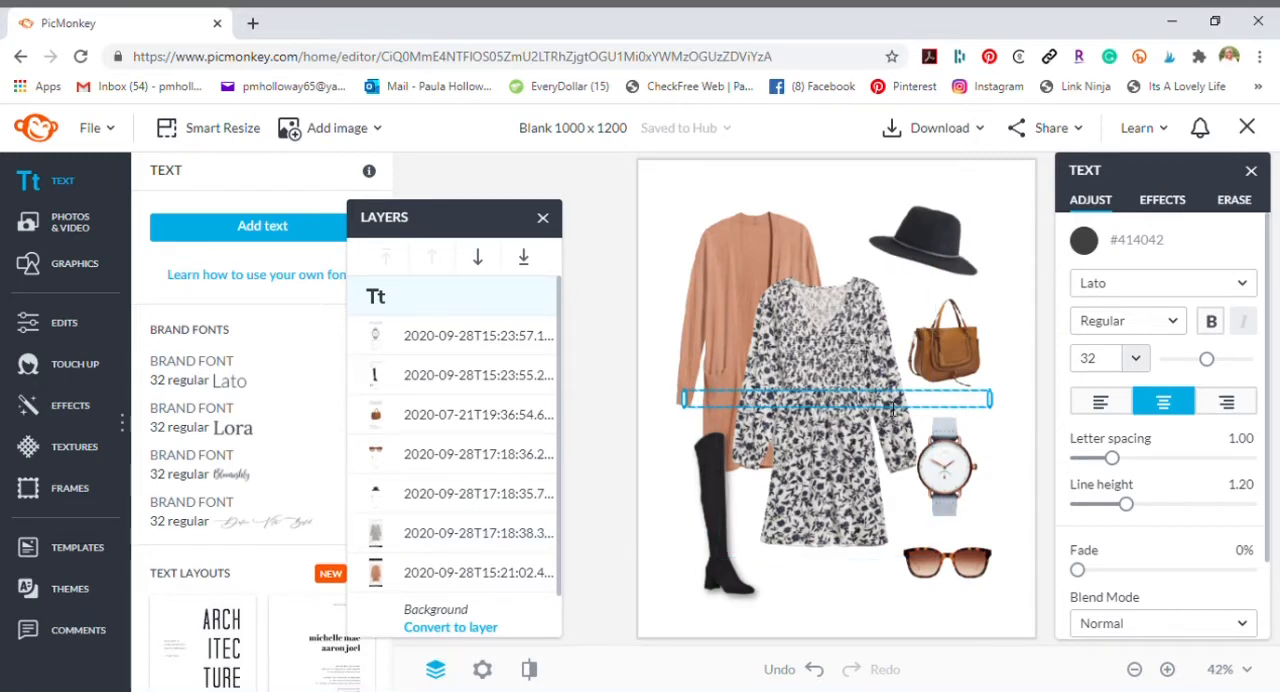
pyautogui.write('WWW.DIMPLESON')
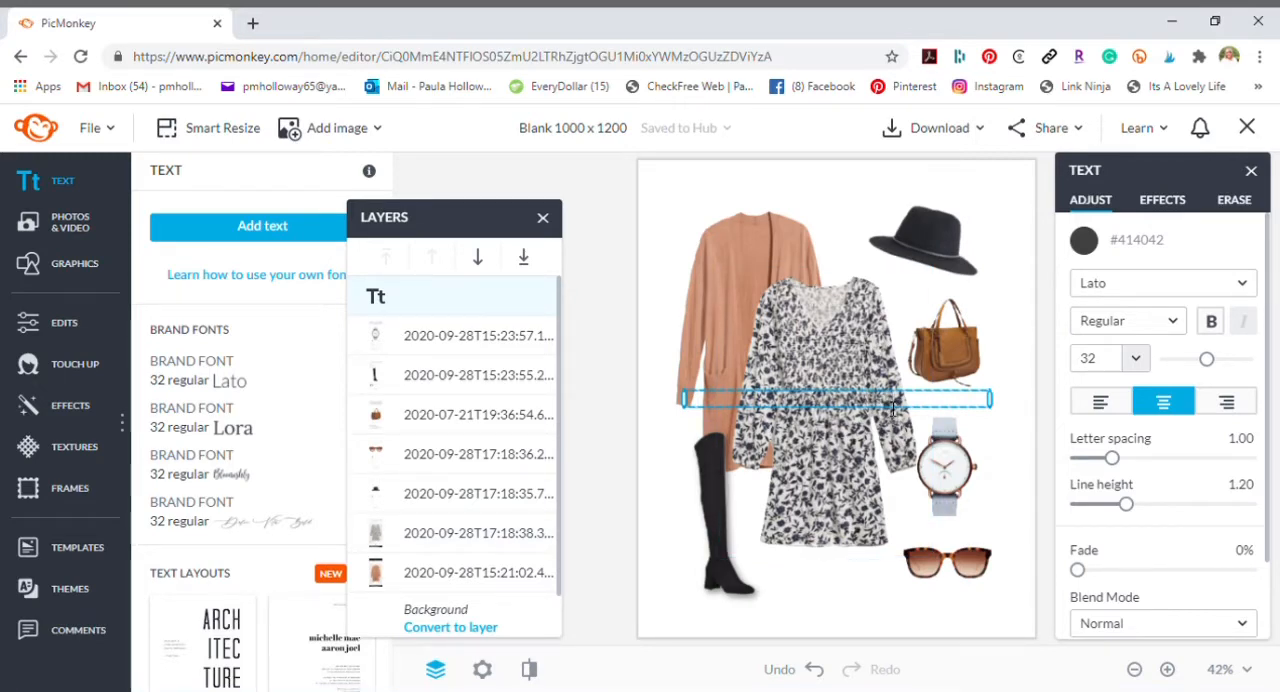
pyautogui.write('WHAT.COM')
pyautogui.click(994, 366)
pyautogui.moveTo(966, 404); pyautogui.dragTo(972, 622)
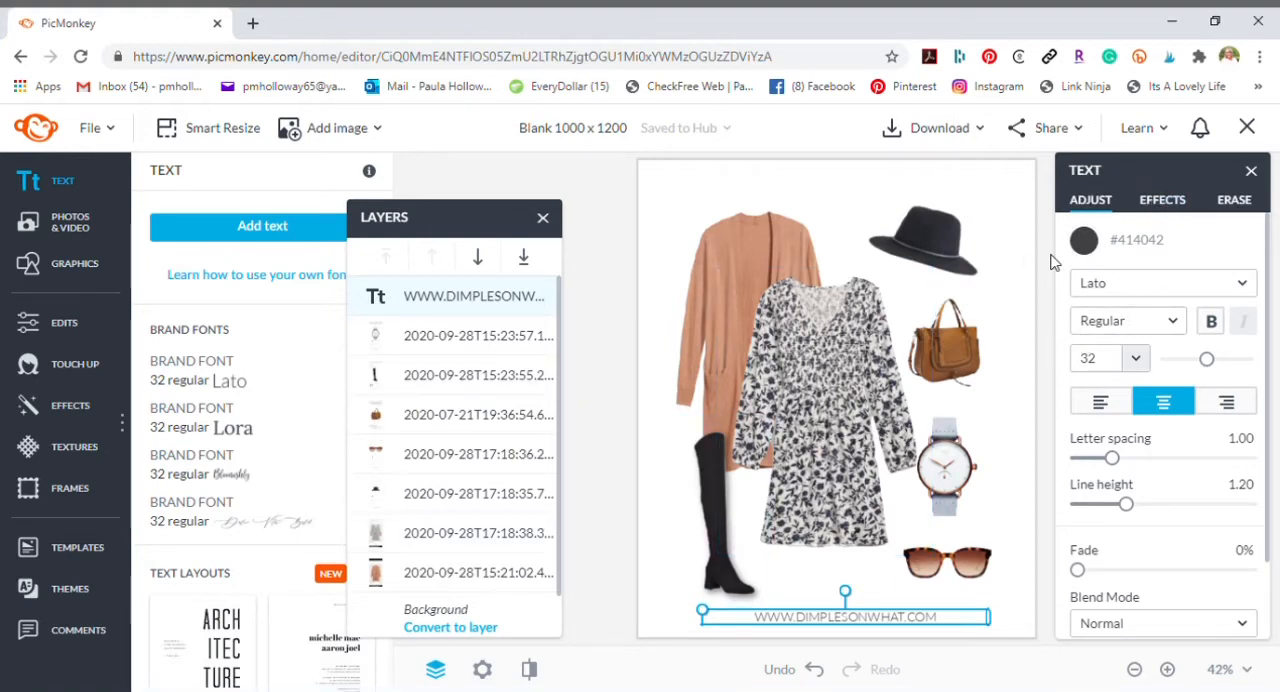
# - Color the website text with the rust-brown brand palette color #AD6938
pyautogui.click(1086, 242)
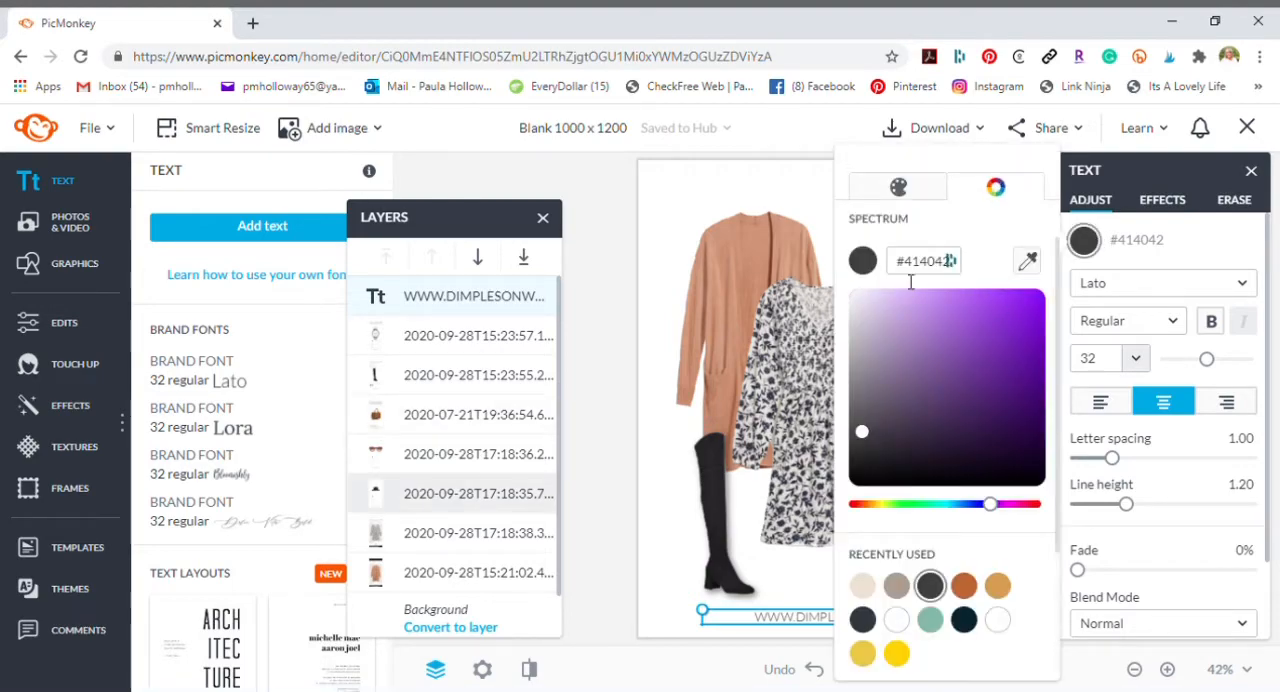
pyautogui.scroll(-2, 928, 455)
pyautogui.click(928, 459)
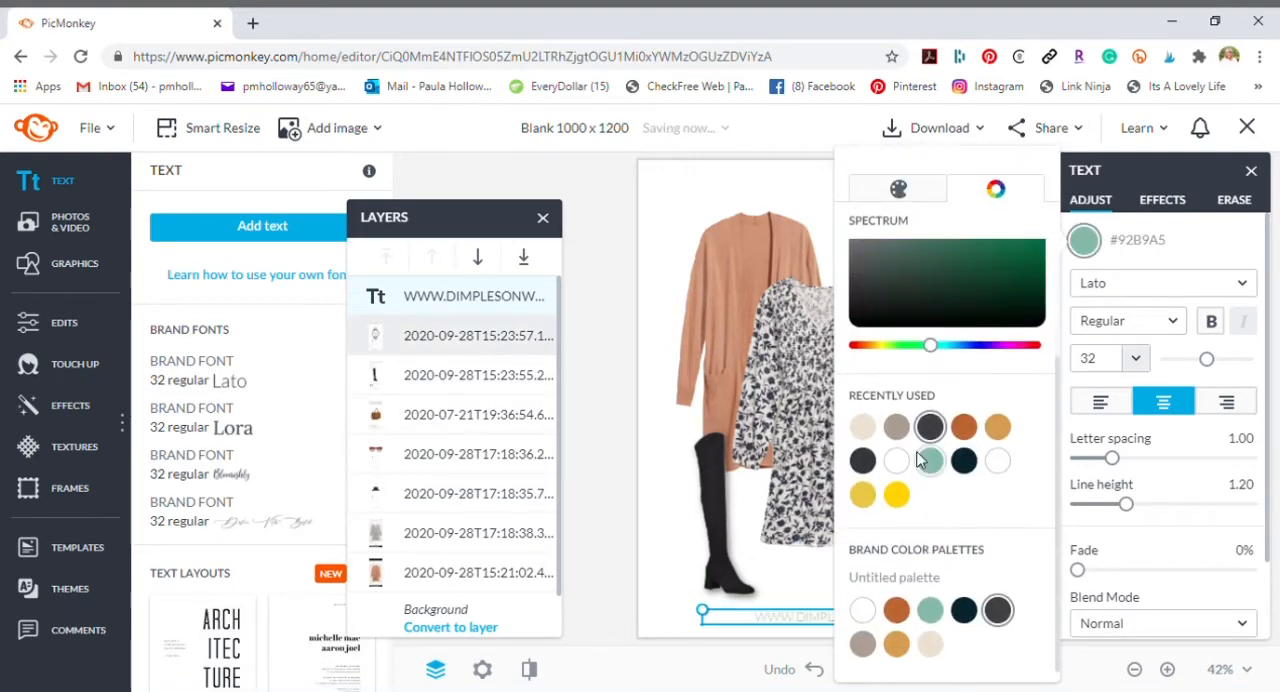
pyautogui.click(897, 610)
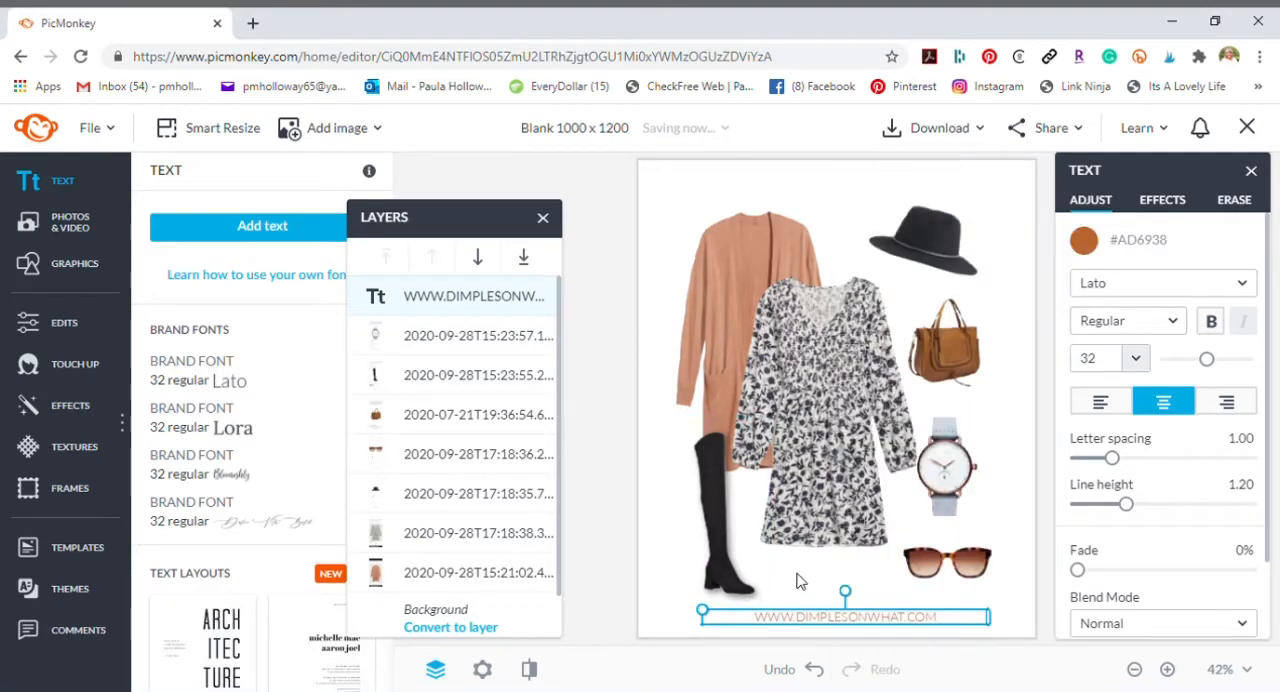
# - Change the website text's font to Komika Text
pyautogui.click(1140, 290)
pyautogui.click(1120, 310)
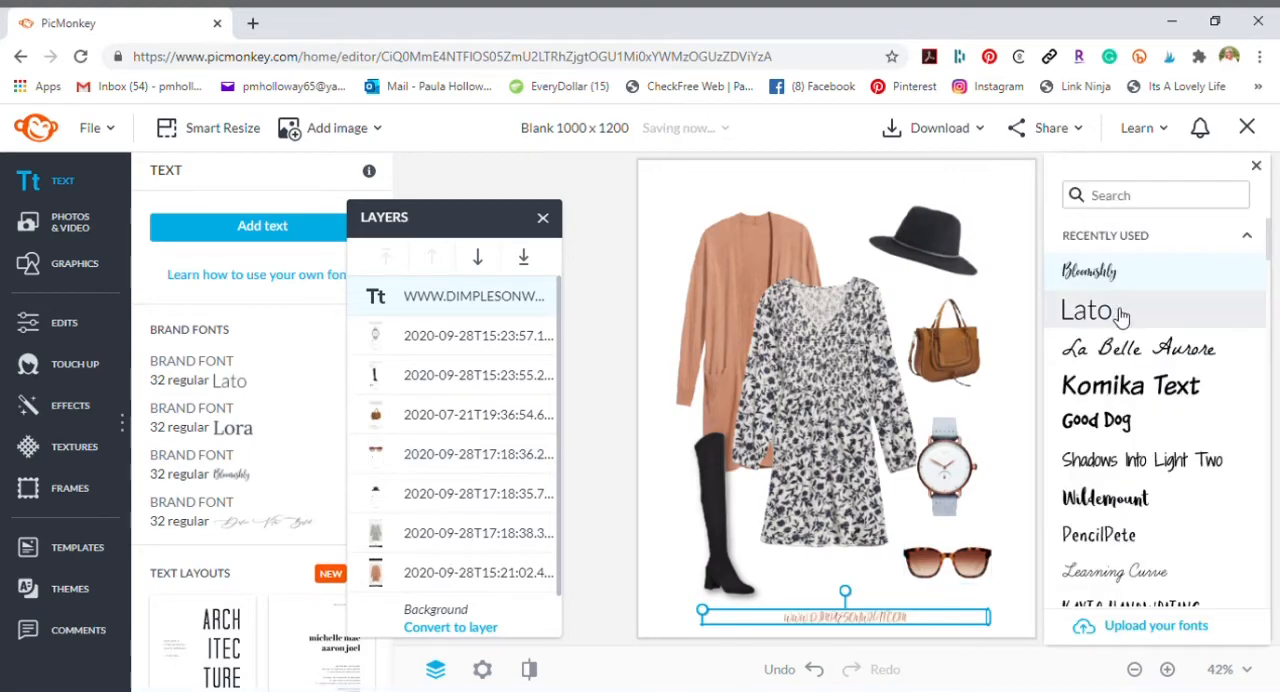
pyautogui.click(1123, 386)
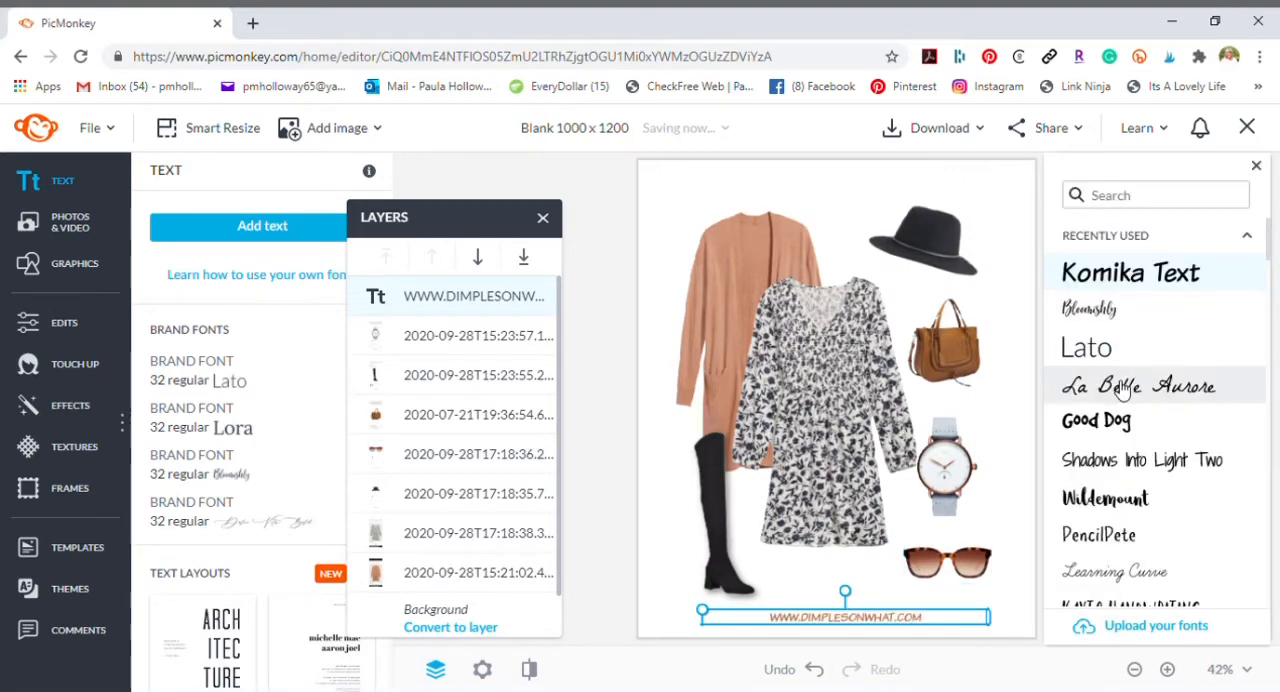
# - Try the Lato font on the website text and delete that text from the canvas
pyautogui.click(1080, 347)
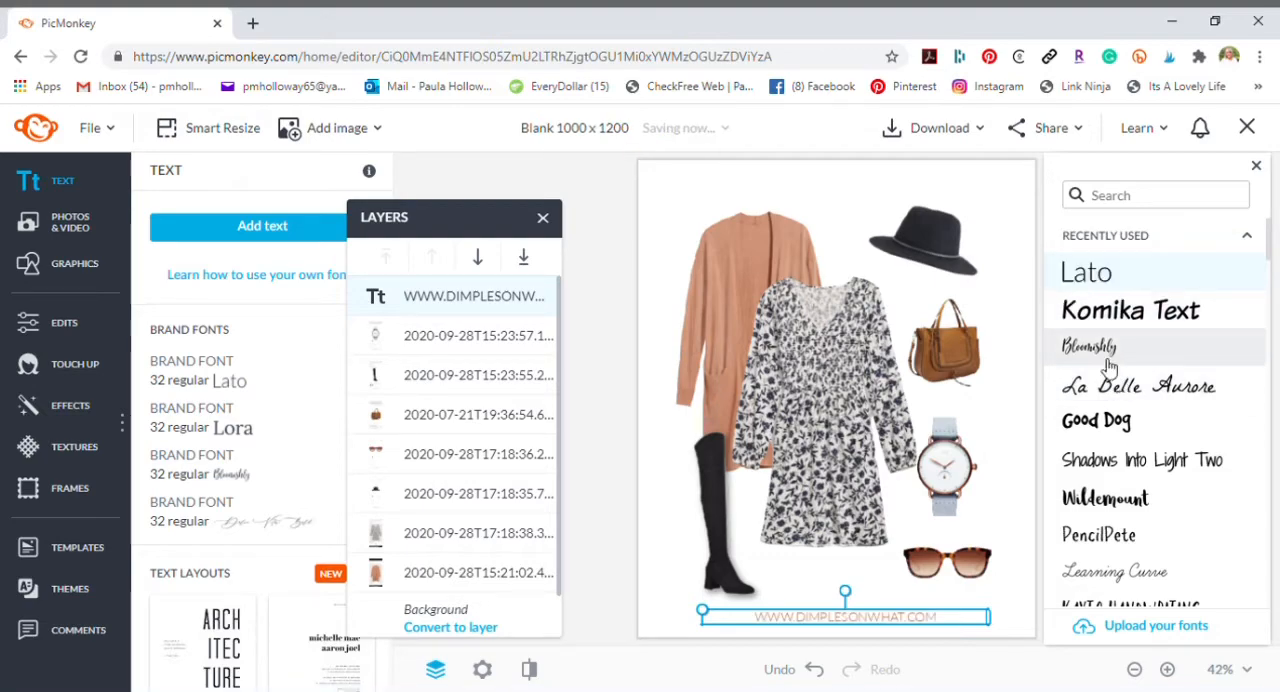
pyautogui.click(857, 620)
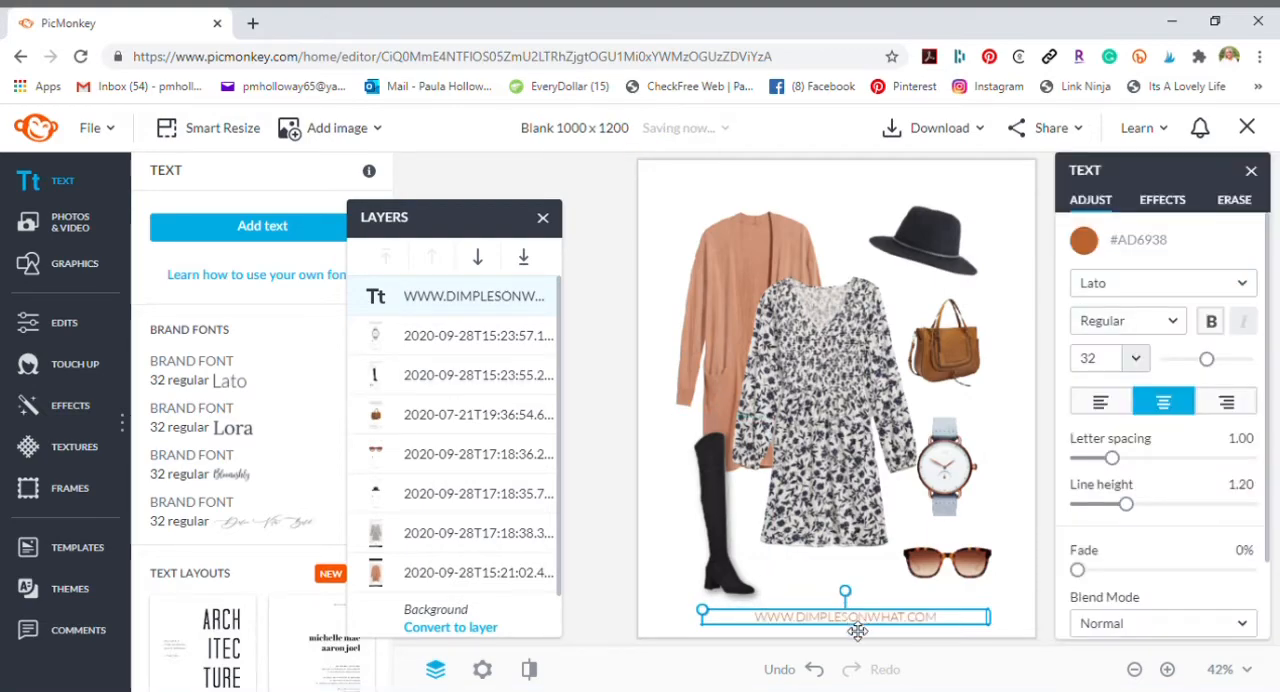
pyautogui.press('Delete')
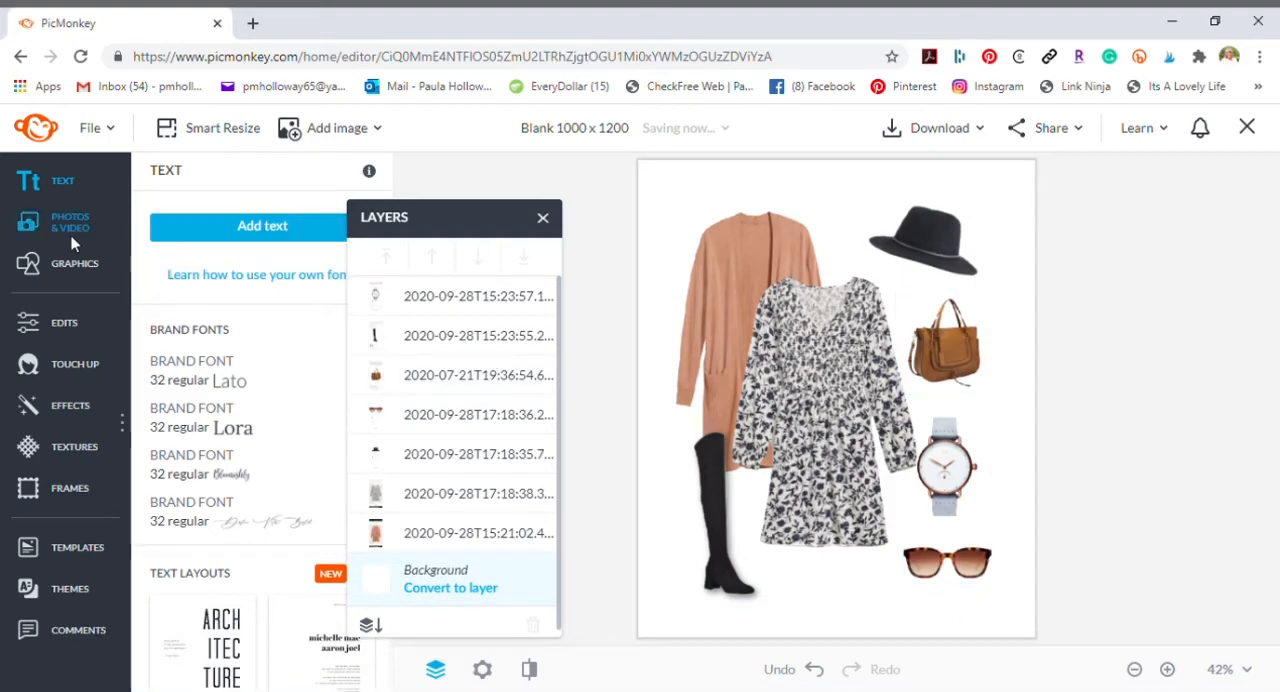
# - Add the script "Dimples on my what?" logo from the brand graphics, scale it down and place it below the dress
pyautogui.click(70, 266)
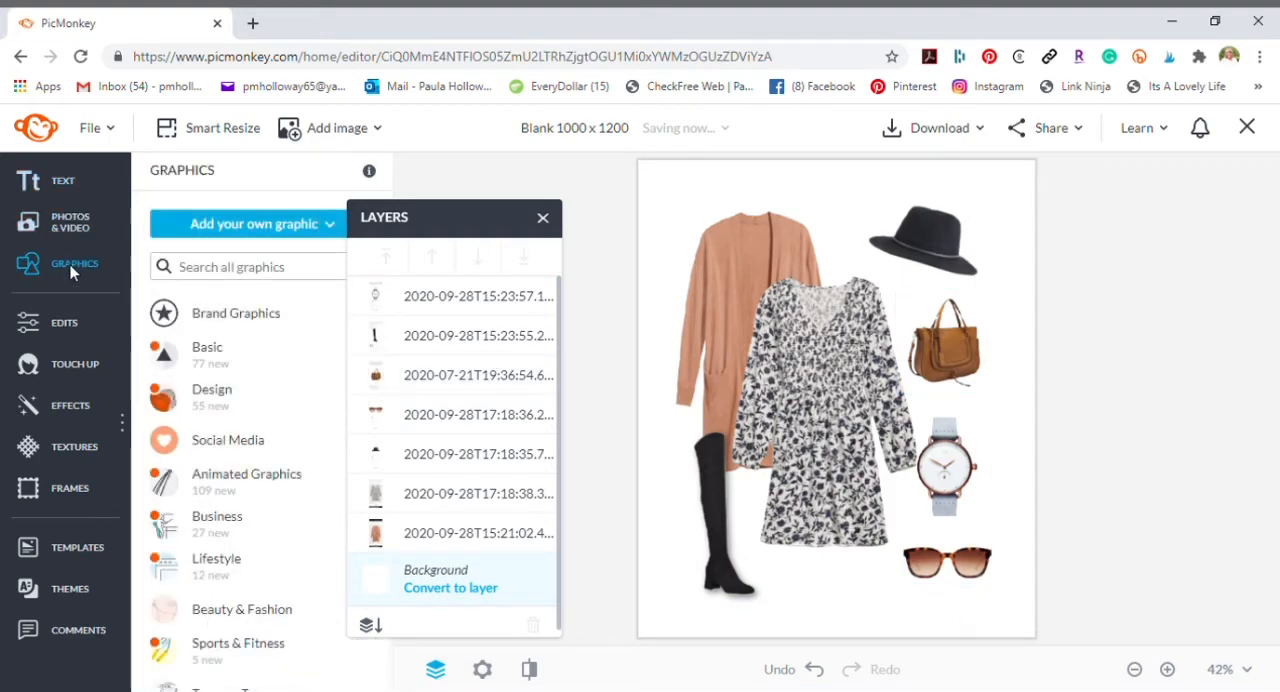
pyautogui.click(236, 318)
pyautogui.click(280, 433)
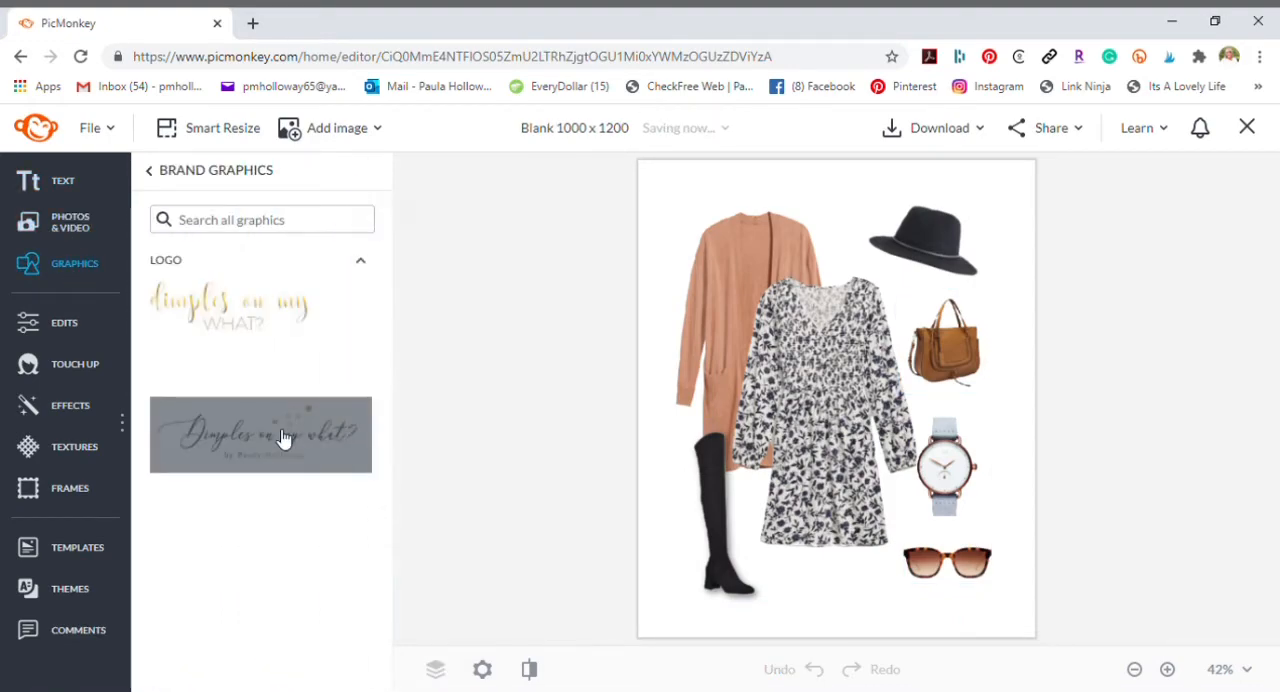
pyautogui.moveTo(1024, 336); pyautogui.dragTo(806, 411)
pyautogui.moveTo(711, 445); pyautogui.dragTo(836, 590)
pyautogui.moveTo(918, 553); pyautogui.dragTo(870, 582)
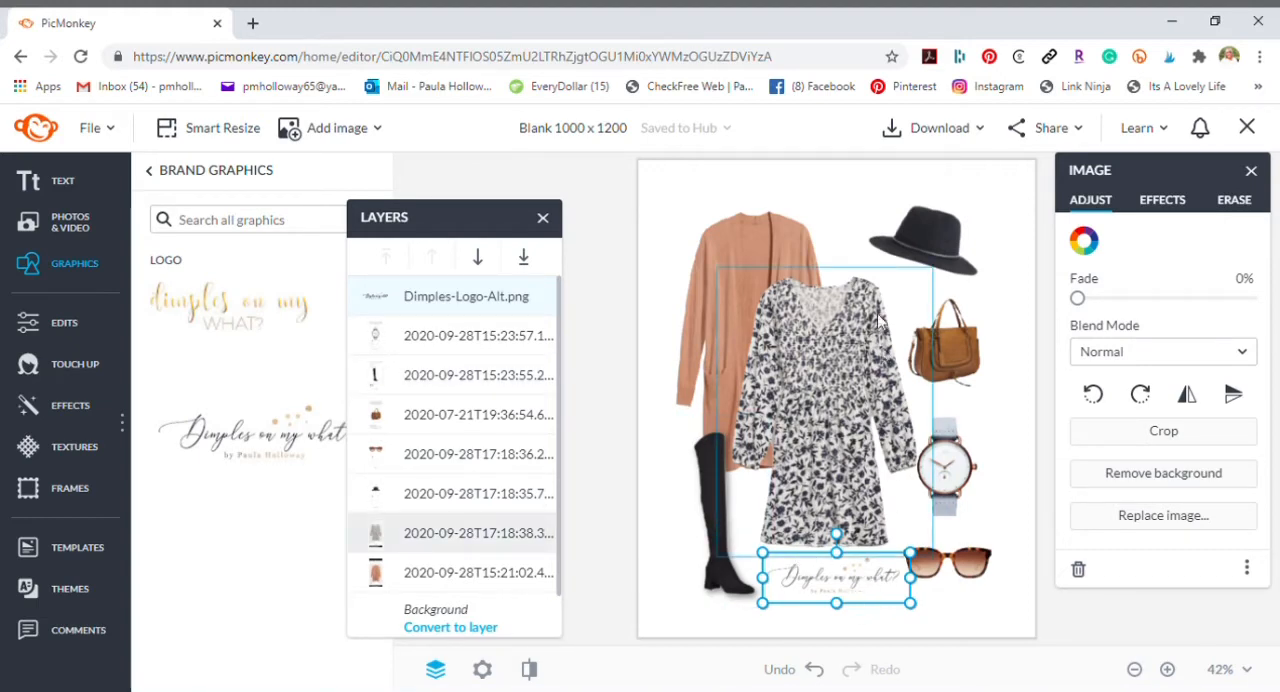
pyautogui.click(1019, 439)
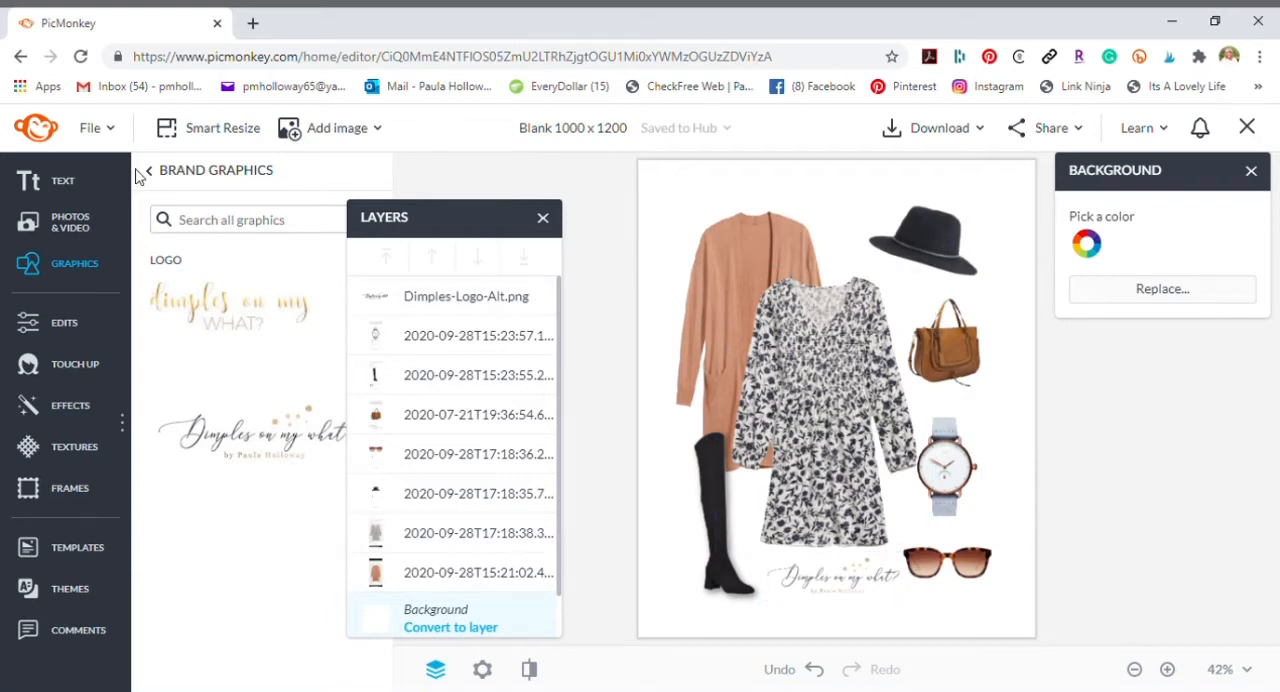
pyautogui.click(88, 268)
pyautogui.click(203, 349)
pyautogui.scroll(-10, 198, 584)
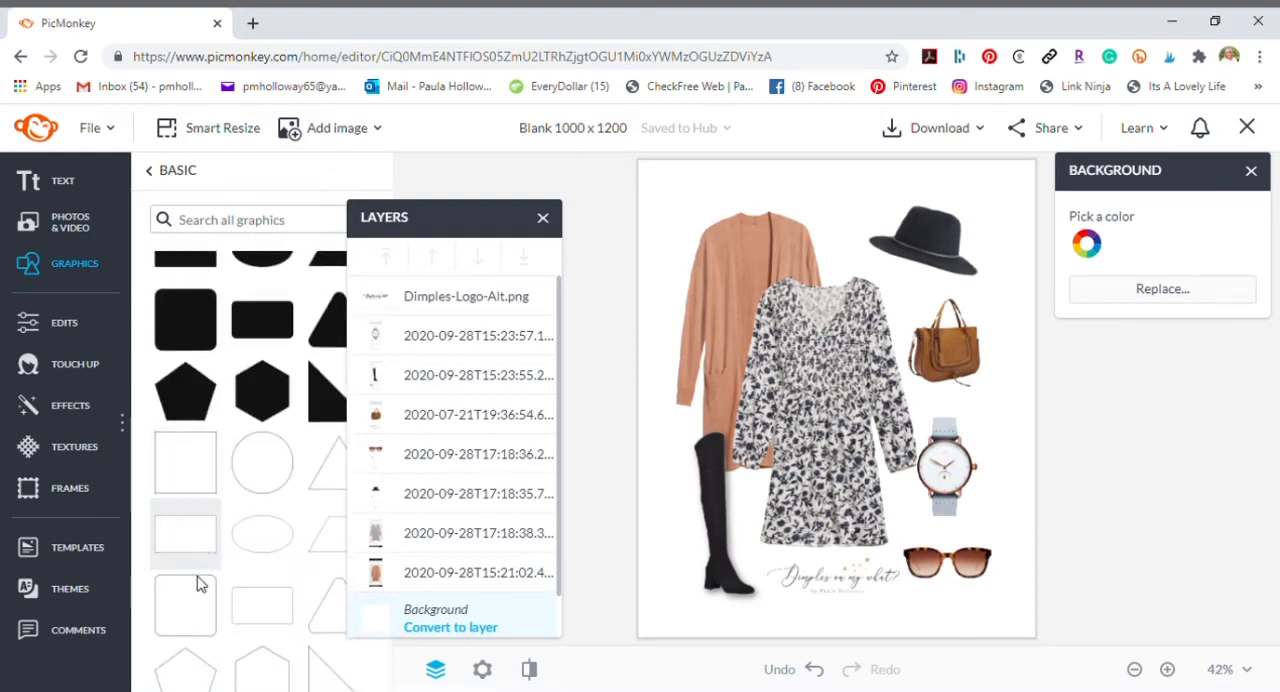
# - Try a Simple Edge frame around the collage with the outer border in rust-brown #AD6938 and in dark slate
pyautogui.click(45, 488)
pyautogui.click(226, 258)
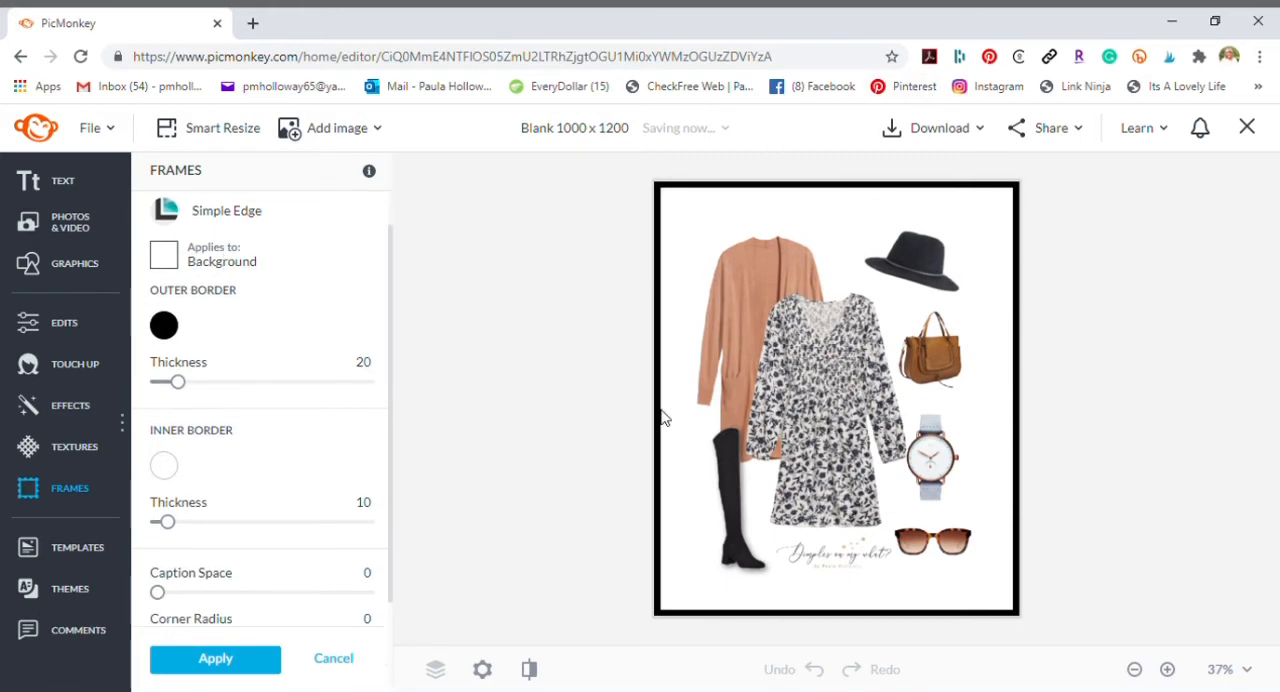
pyautogui.click(164, 325)
pyautogui.click(250, 617)
pyautogui.click(218, 620)
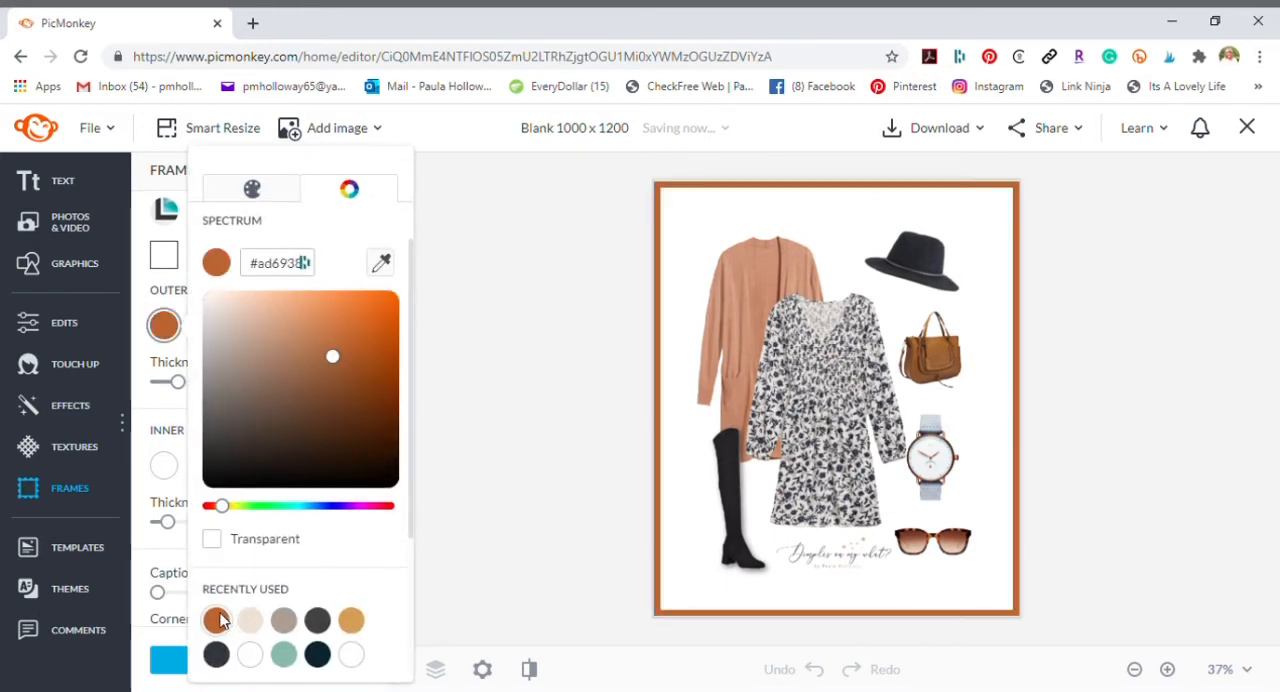
pyautogui.click(216, 655)
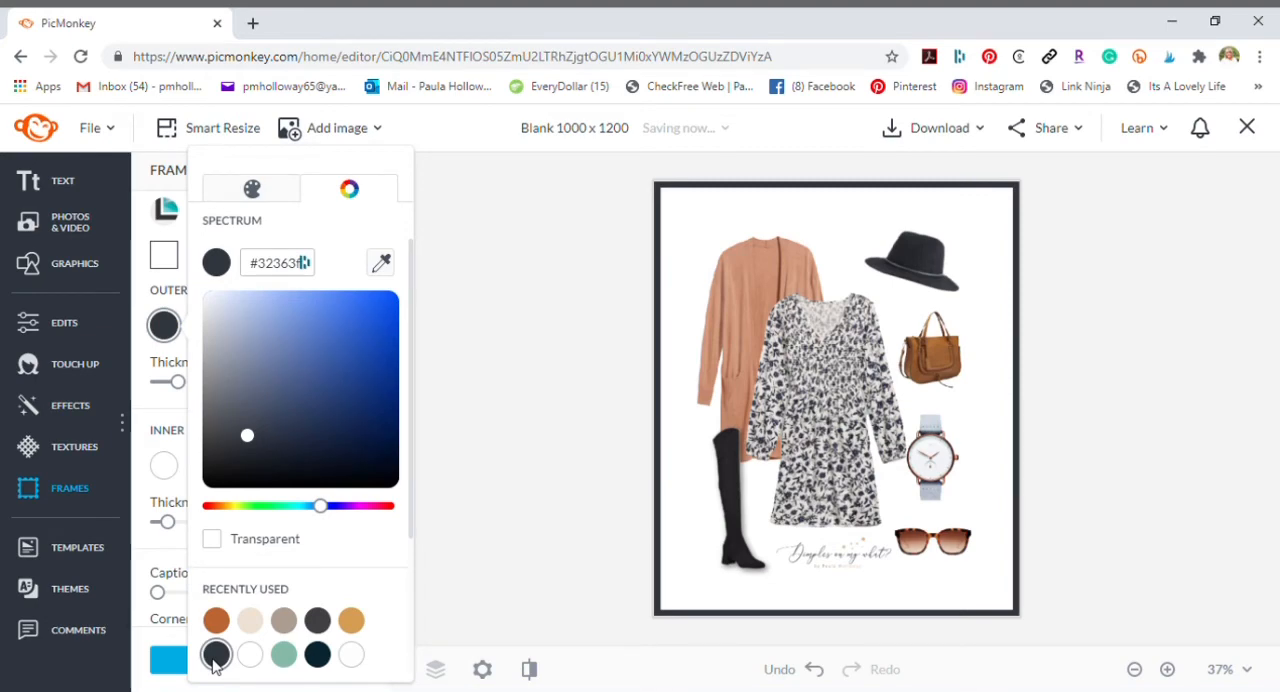
pyautogui.scroll(-2, 245, 605)
pyautogui.scroll(2, 247, 608)
pyautogui.click(815, 669)
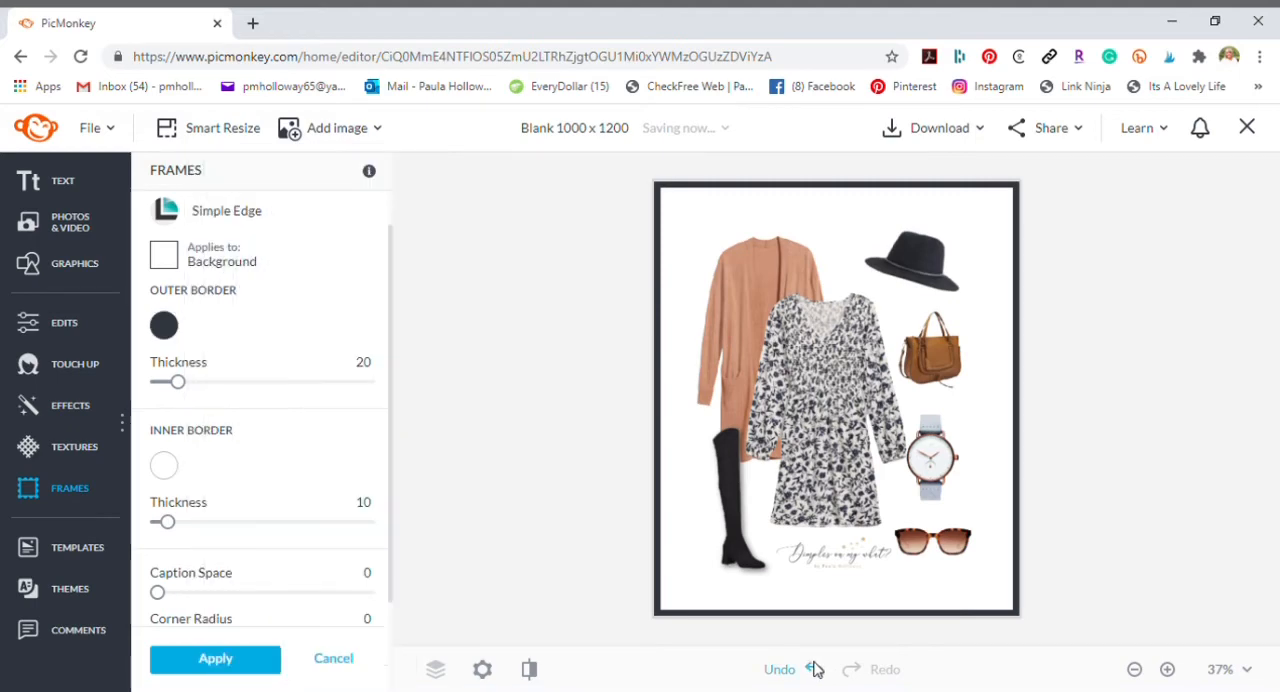
pyautogui.click(334, 659)
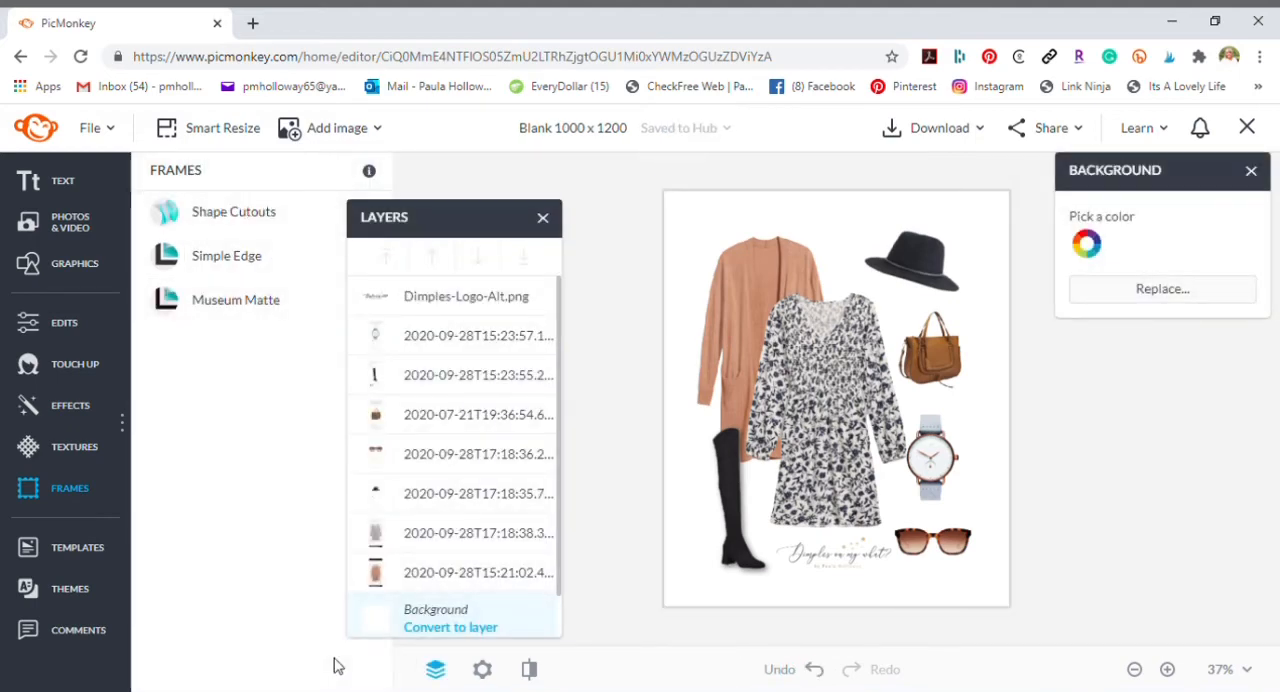
# - Add a basic solid rectangle, stretch it across the full canvas width and flatten it into a thin bar
pyautogui.click(77, 274)
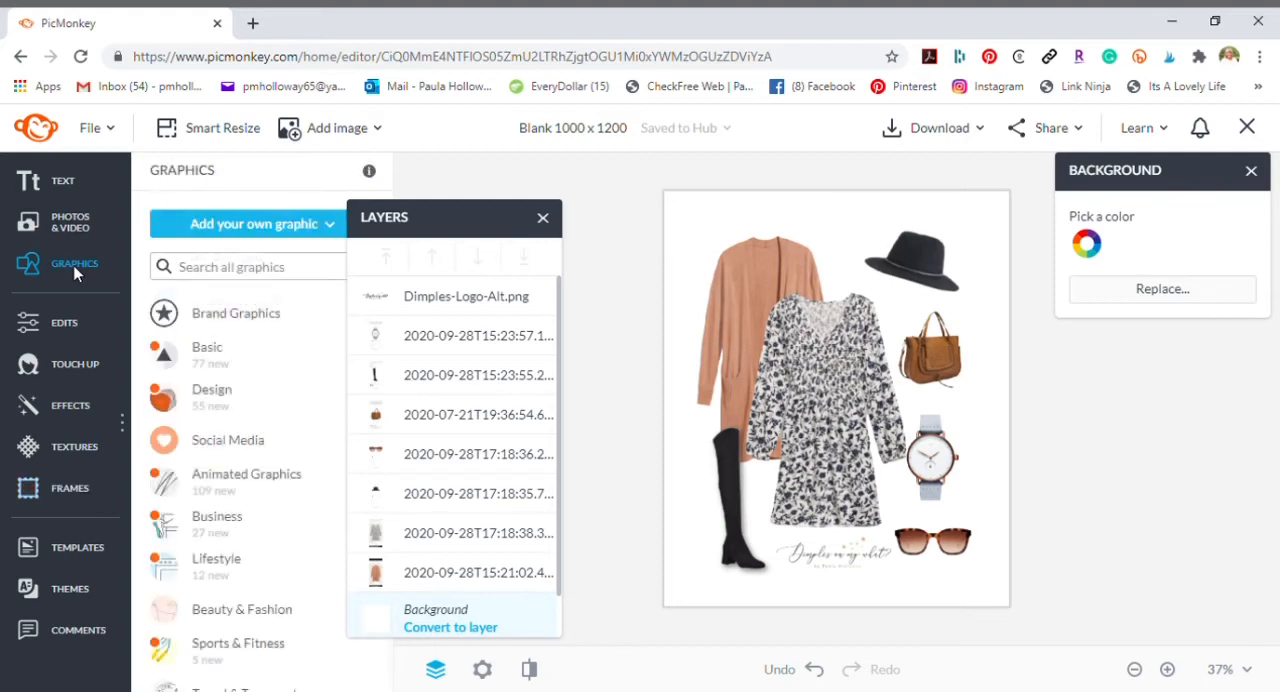
pyautogui.click(206, 352)
pyautogui.scroll(-5, 257, 530)
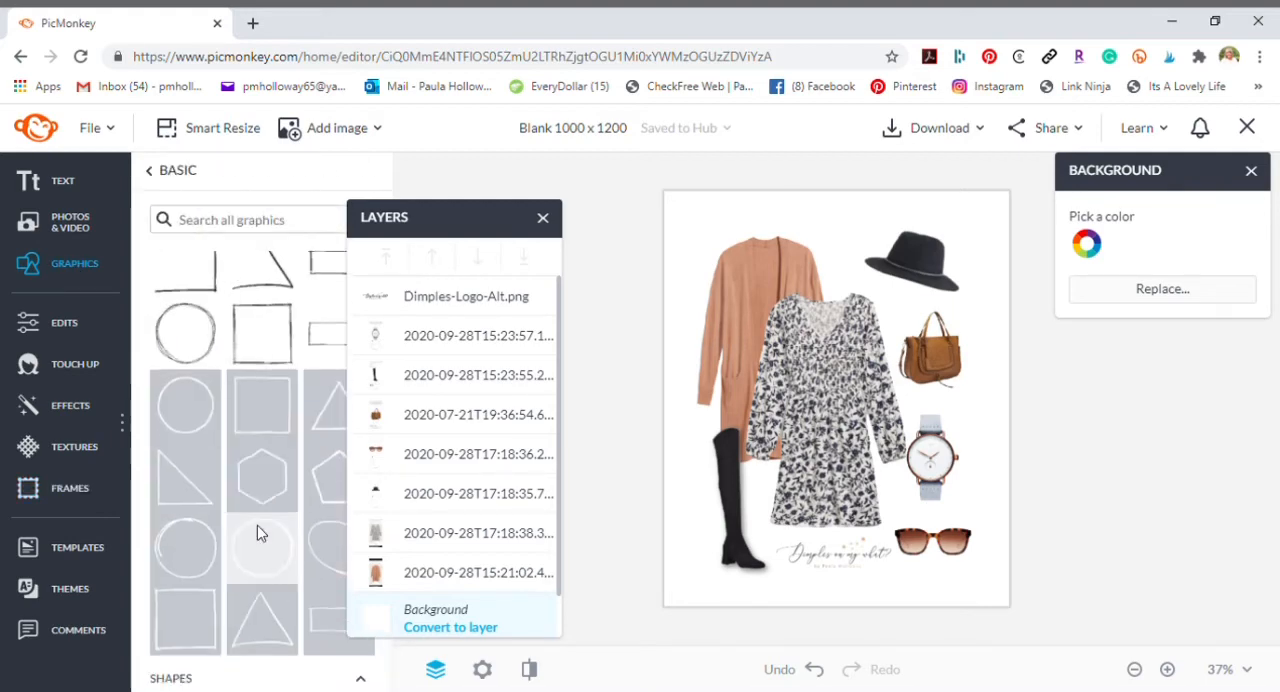
pyautogui.click(183, 349)
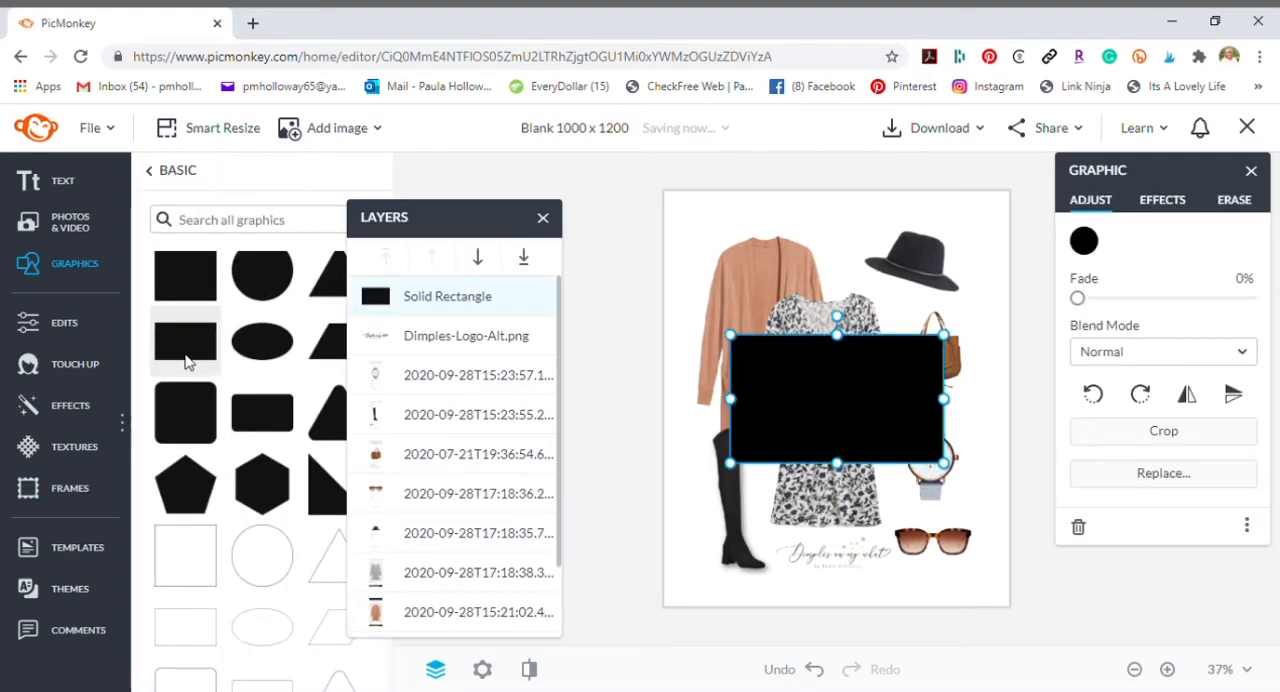
pyautogui.moveTo(746, 411); pyautogui.dragTo(706, 399)
pyautogui.moveTo(906, 385); pyautogui.dragTo(1026, 413)
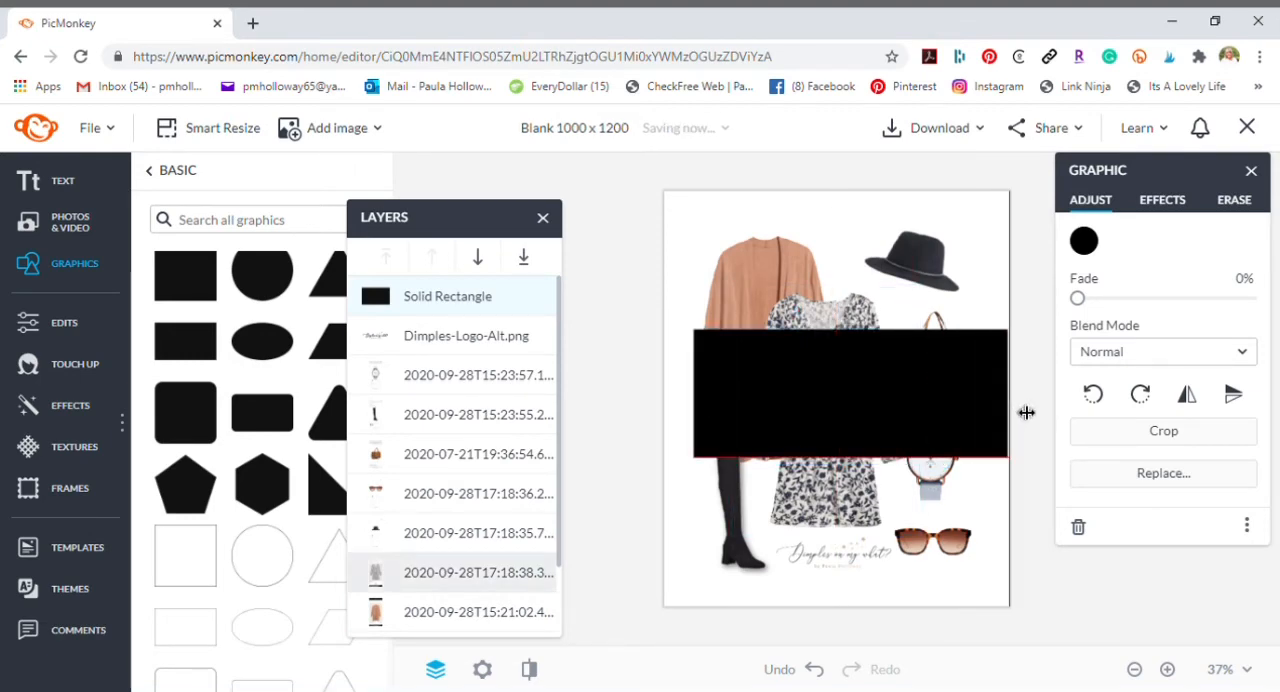
pyautogui.moveTo(707, 403); pyautogui.dragTo(680, 406)
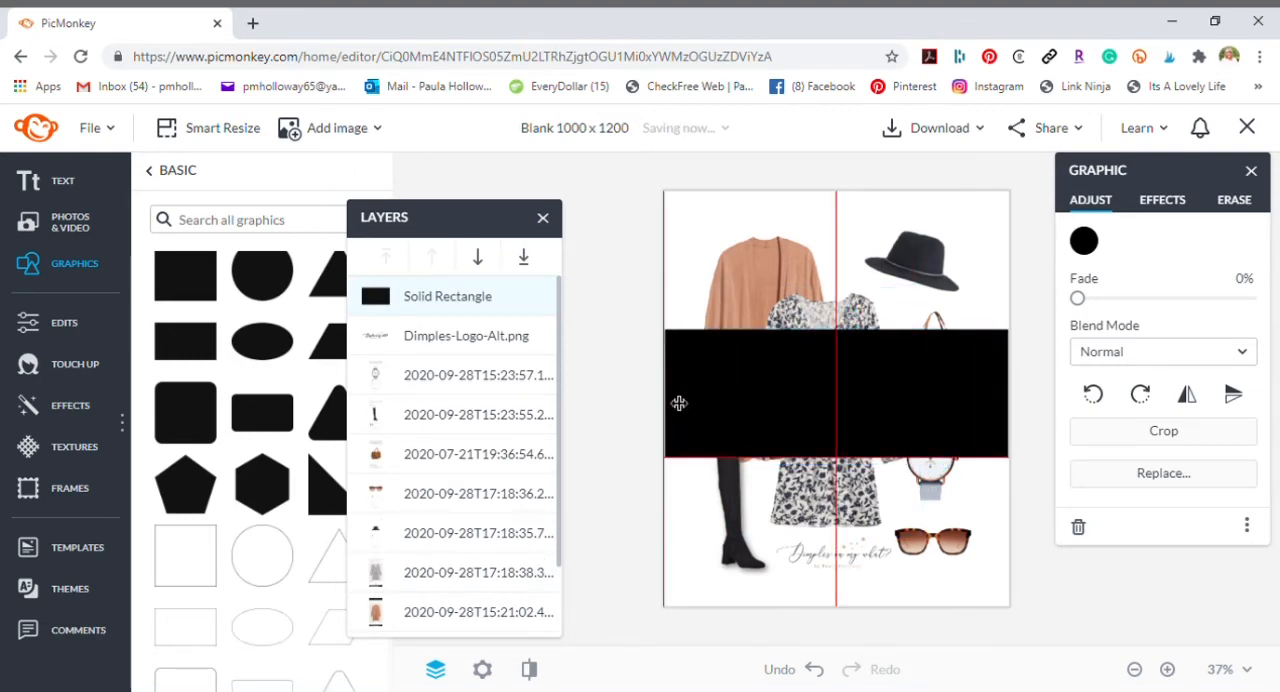
pyautogui.moveTo(850, 330); pyautogui.dragTo(855, 441)
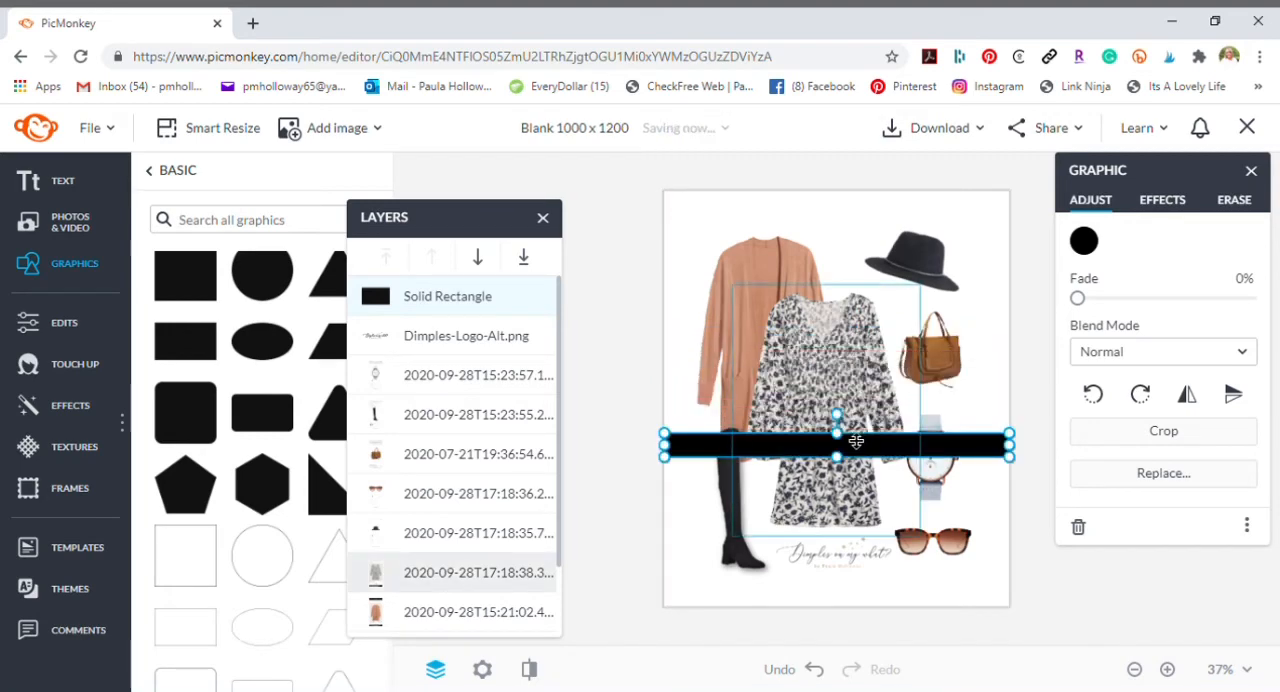
# - Duplicate the bar and place one copy along the canvas's top edge and the other along its bottom edge
pyautogui.rightClick(875, 458)
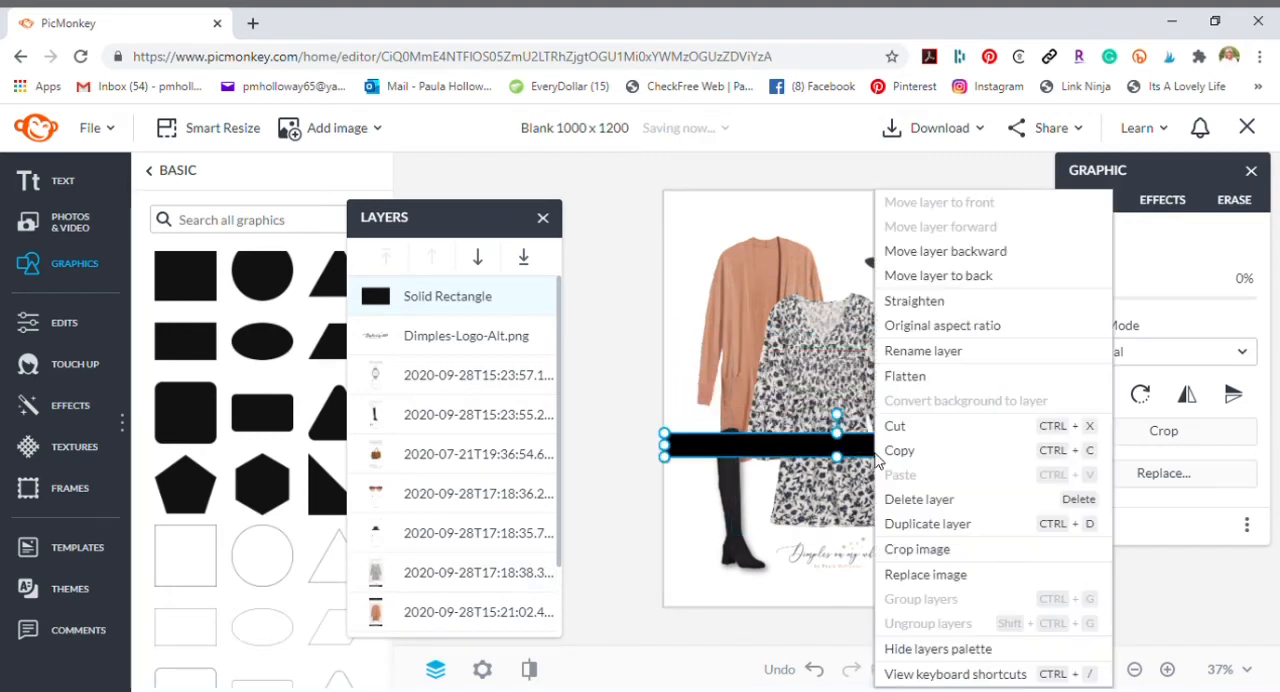
pyautogui.click(896, 523)
pyautogui.moveTo(855, 466); pyautogui.dragTo(853, 217)
pyautogui.moveTo(843, 441); pyautogui.dragTo(857, 607)
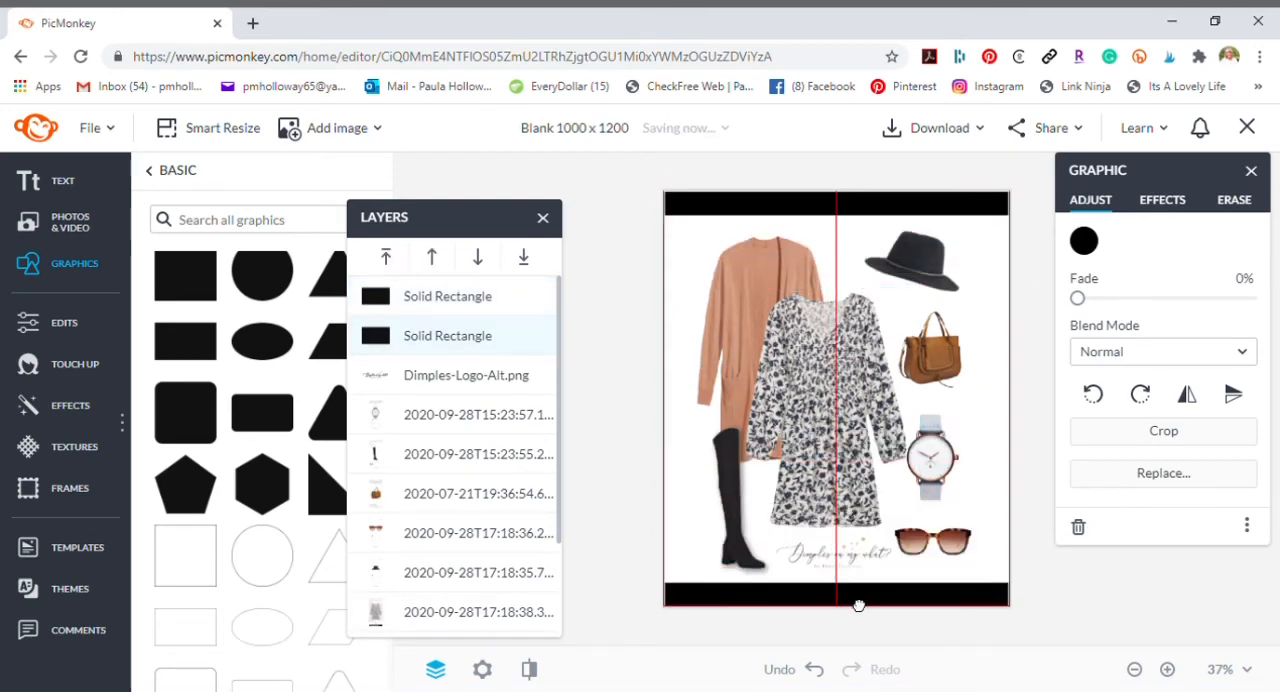
# - Color the lower and upper bars with the recently used rust-brown #AD6938
pyautogui.click(1084, 241)
pyautogui.click(863, 618)
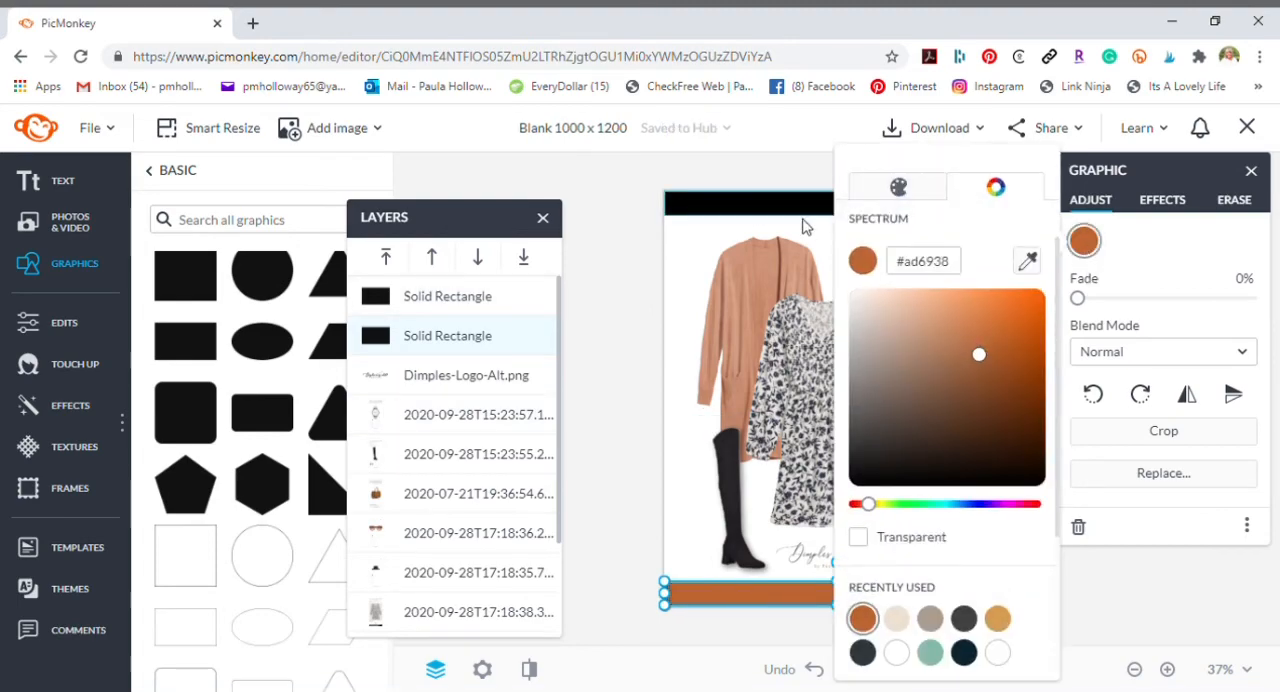
pyautogui.click(843, 238)
pyautogui.moveTo(843, 238); pyautogui.dragTo(814, 260)
pyautogui.click(836, 203)
pyautogui.click(1084, 241)
pyautogui.click(863, 618)
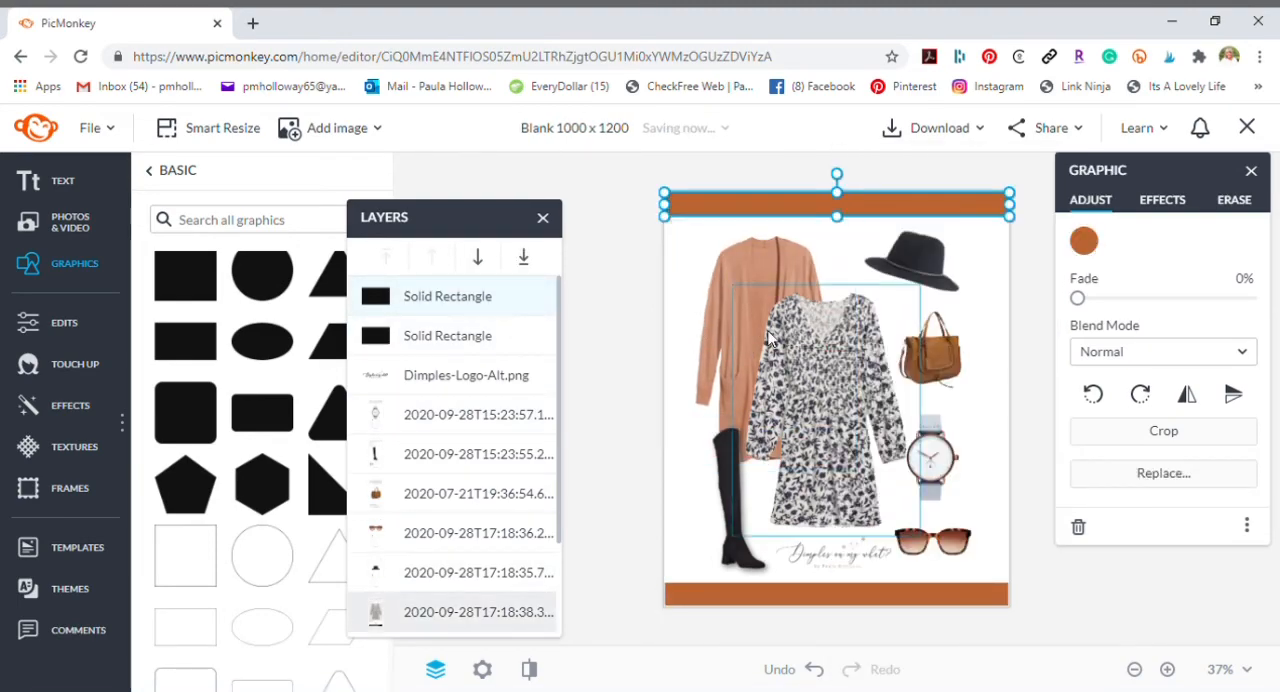
# - Recolor both bars with the taupe recently used color, also trying dark slate on the lower bar
pyautogui.click(1084, 241)
pyautogui.click(932, 620)
pyautogui.click(790, 596)
pyautogui.click(800, 595)
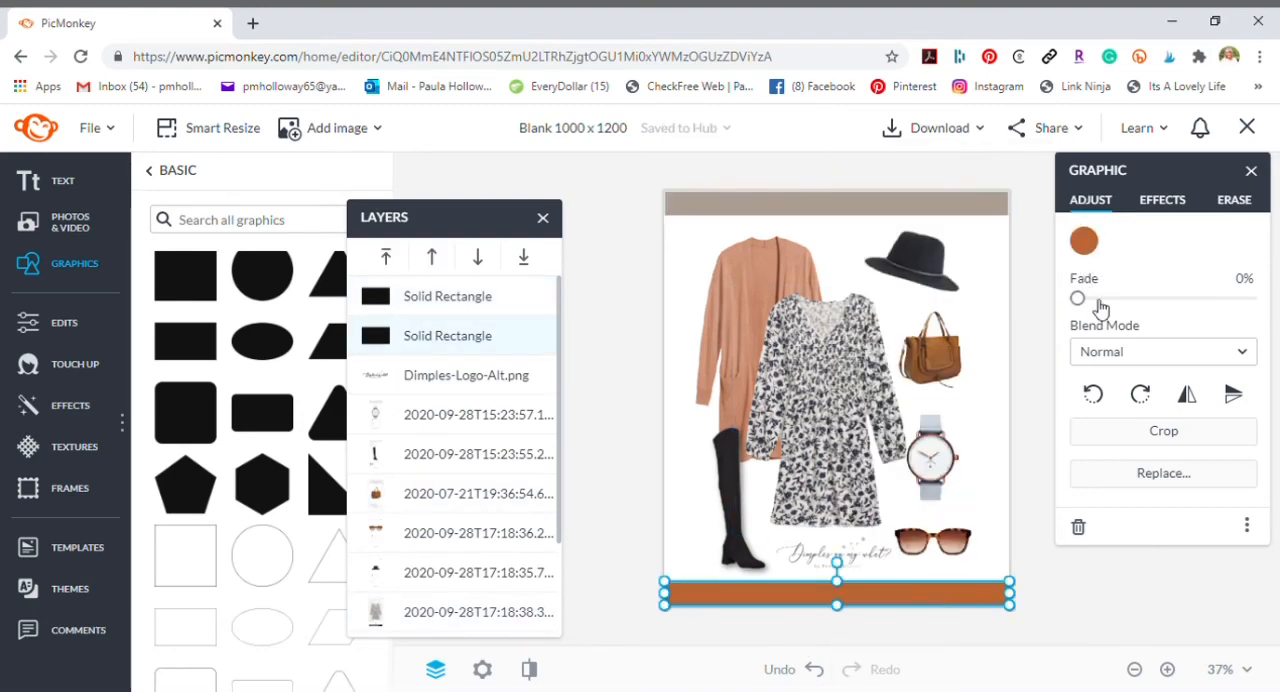
pyautogui.click(1084, 241)
pyautogui.click(863, 654)
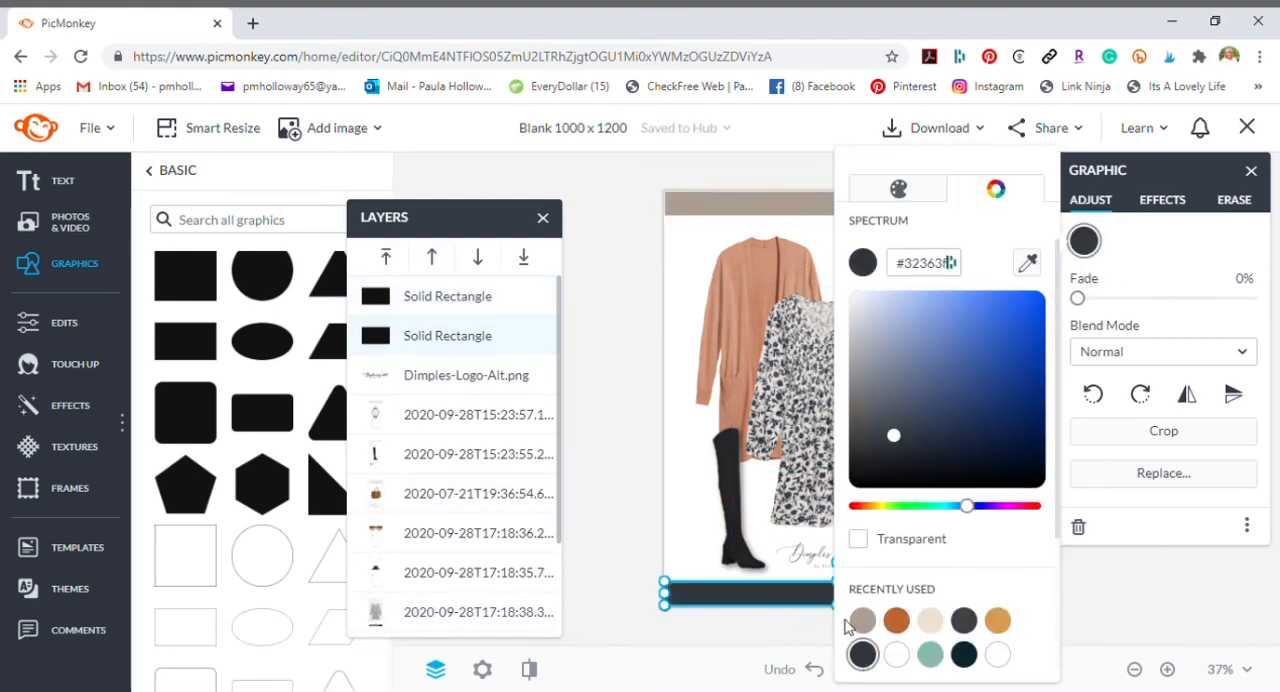
pyautogui.click(862, 620)
pyautogui.moveTo(990, 604); pyautogui.dragTo(989, 606)
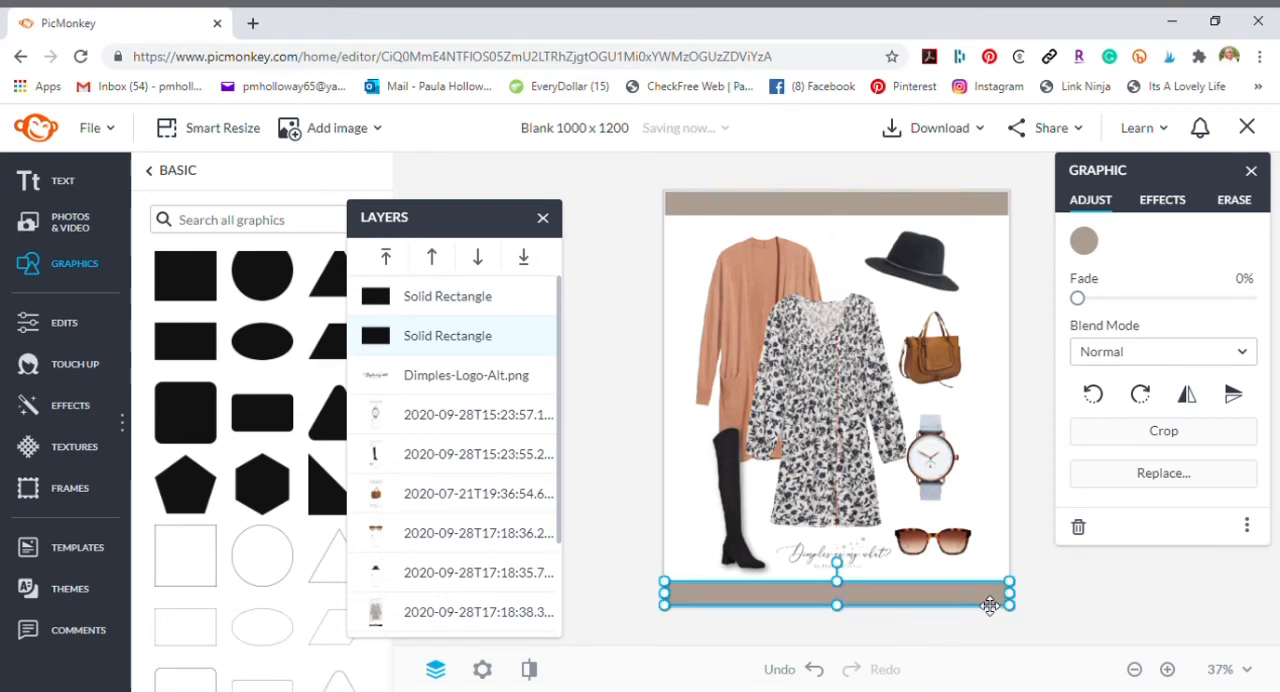
pyautogui.click(1078, 627)
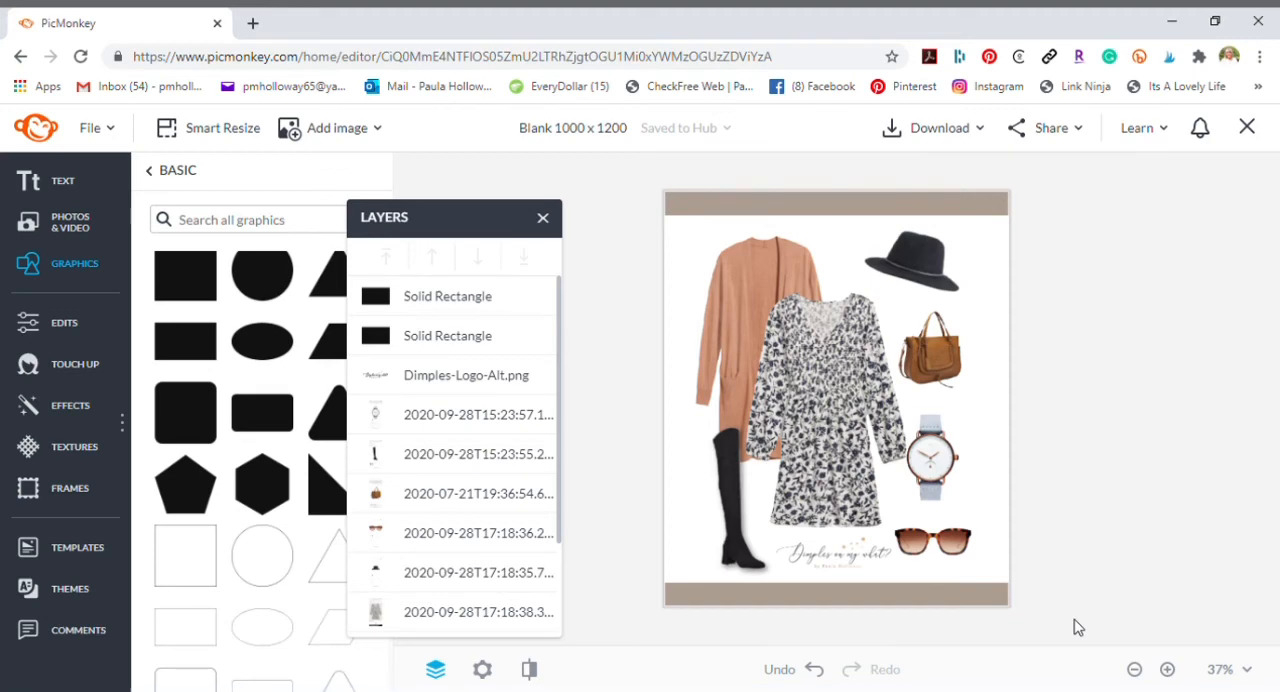
# - Convert the white background into an editable layer
pyautogui.click(430, 455)
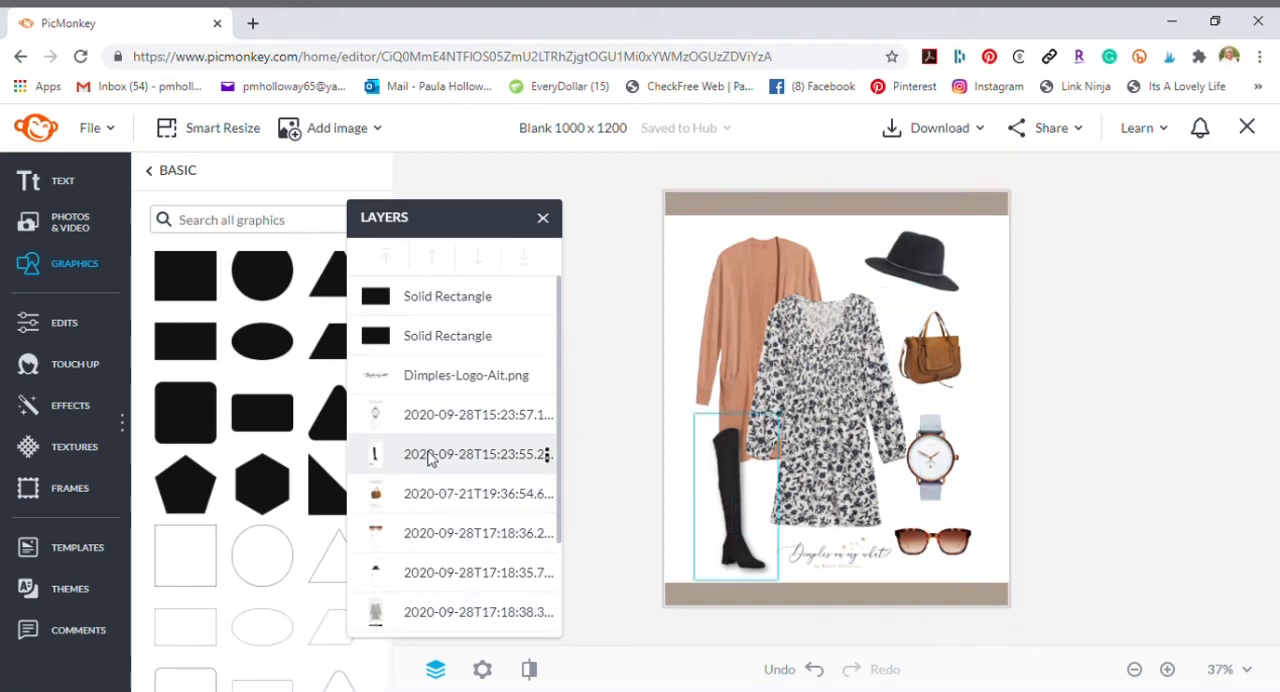
pyautogui.scroll(-3, 430, 457)
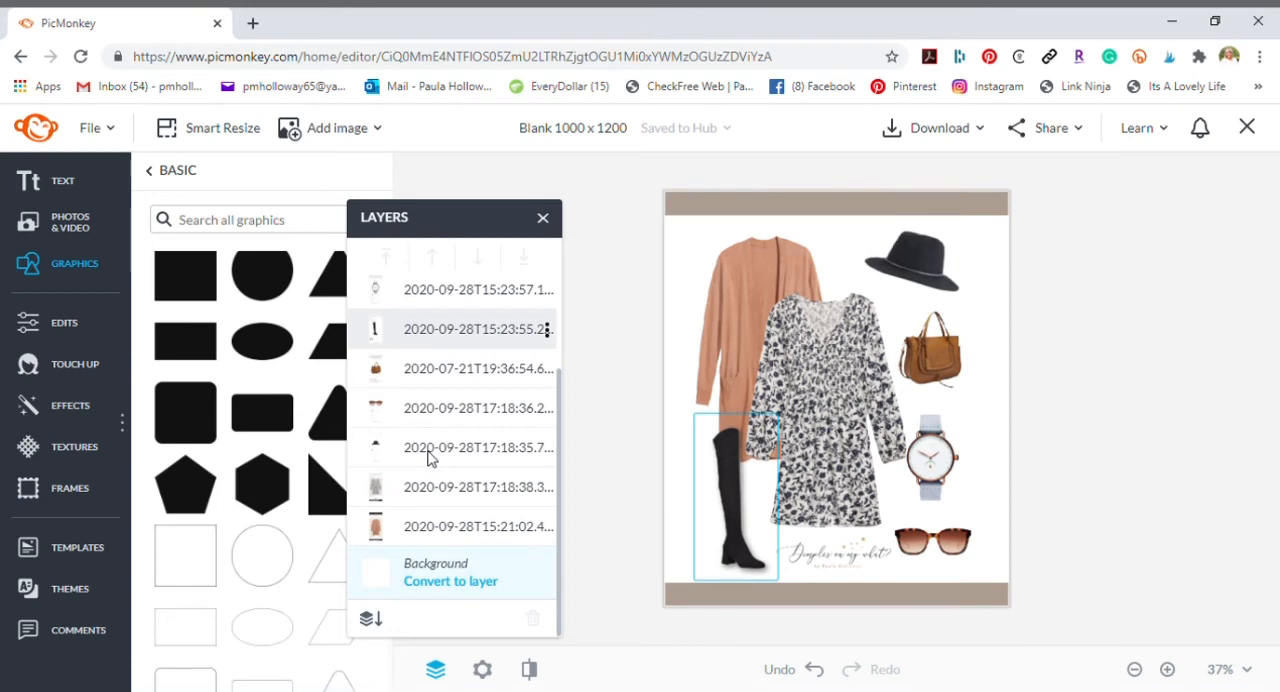
pyautogui.click(455, 527)
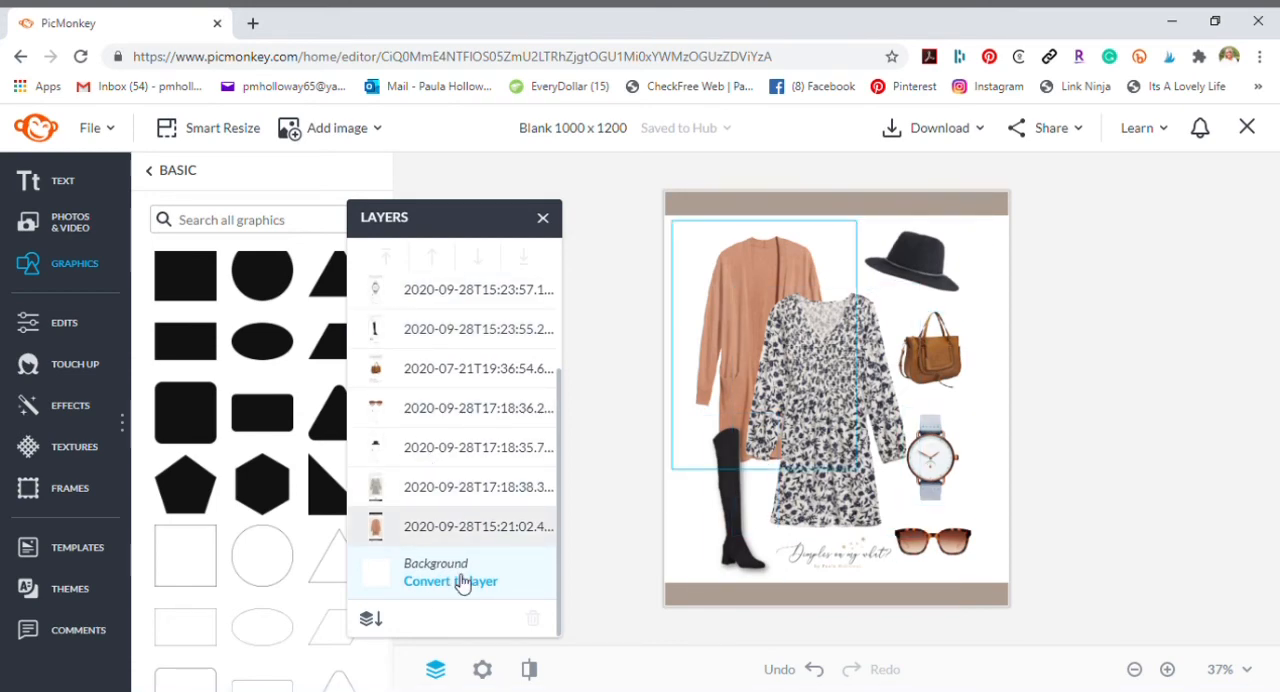
pyautogui.click(462, 582)
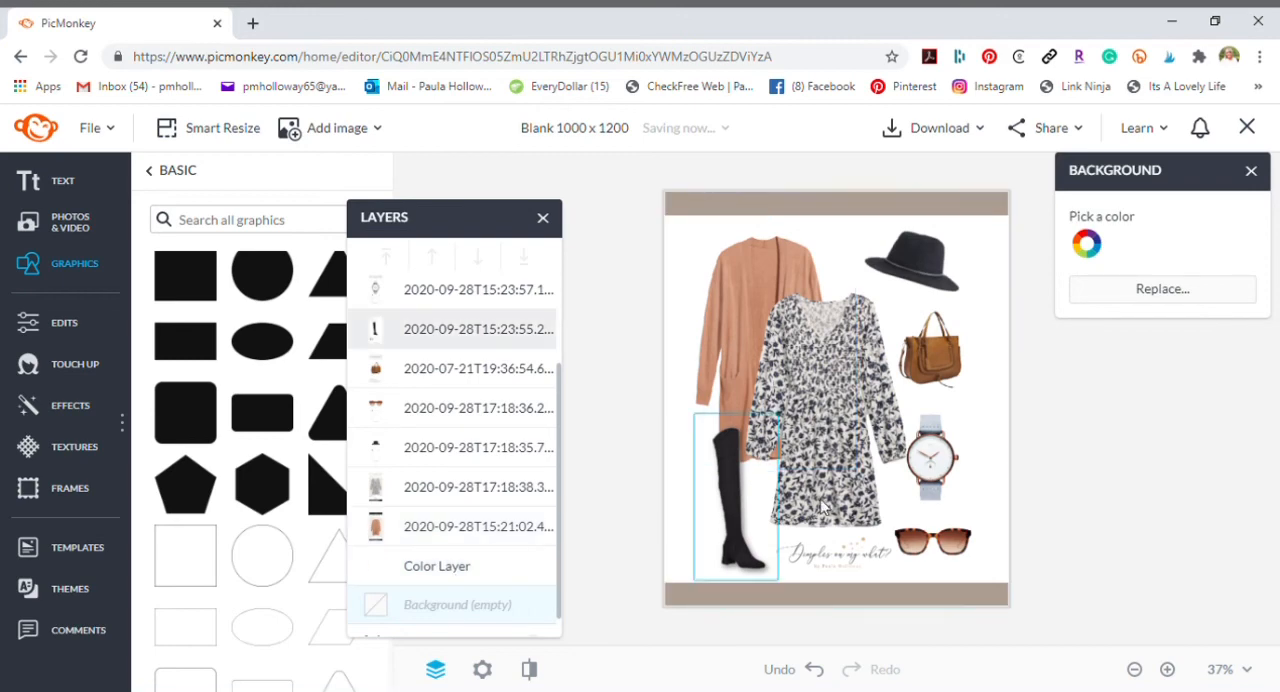
# - Apply a drop shadow to the white color layer and increase the shadow's distance
pyautogui.click(1004, 266)
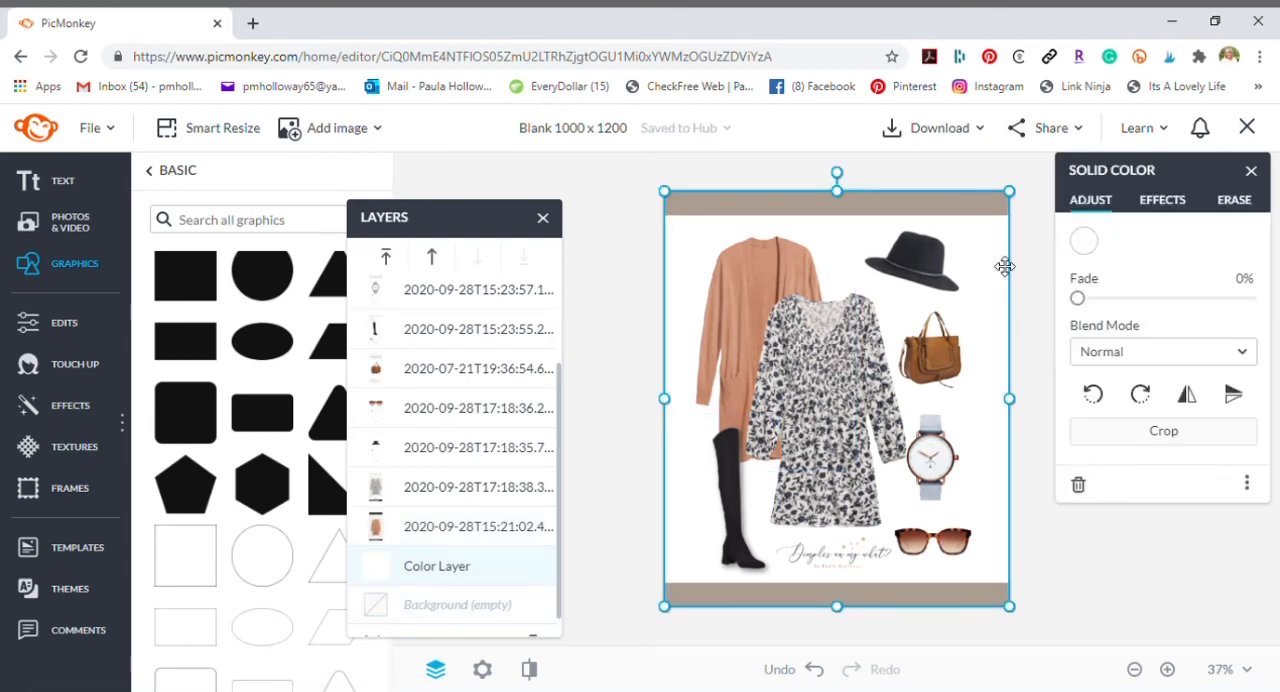
pyautogui.click(1174, 203)
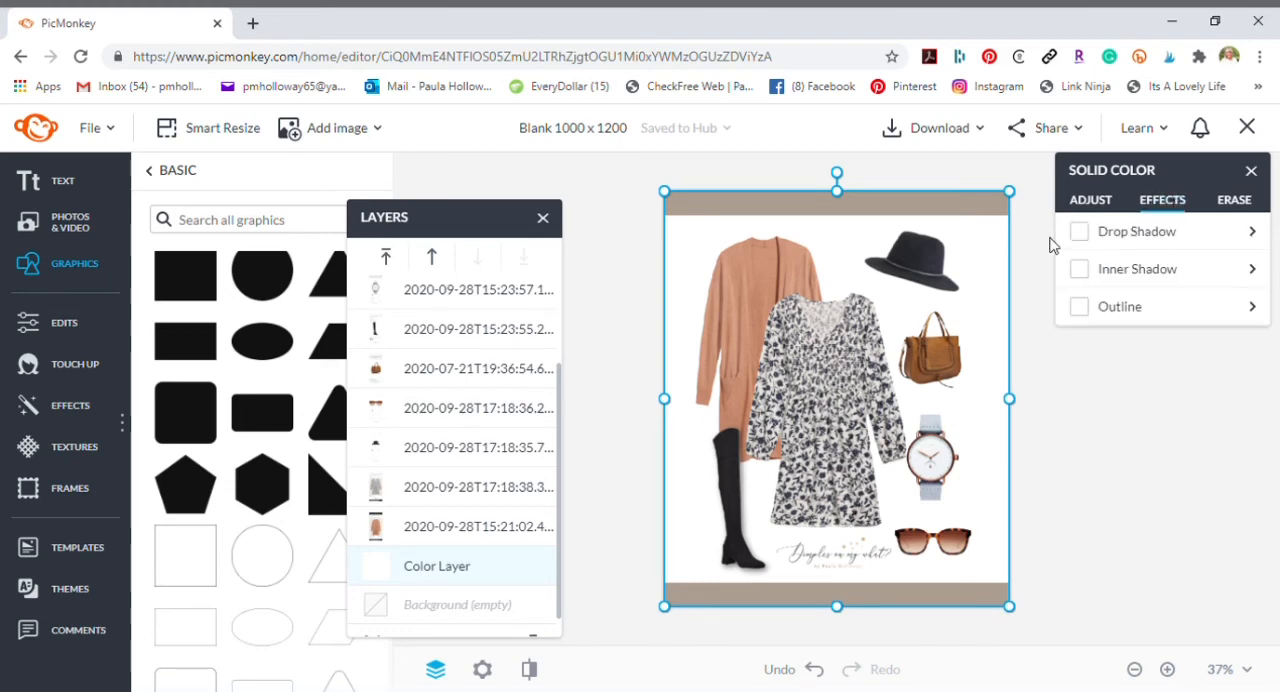
pyautogui.click(1080, 233)
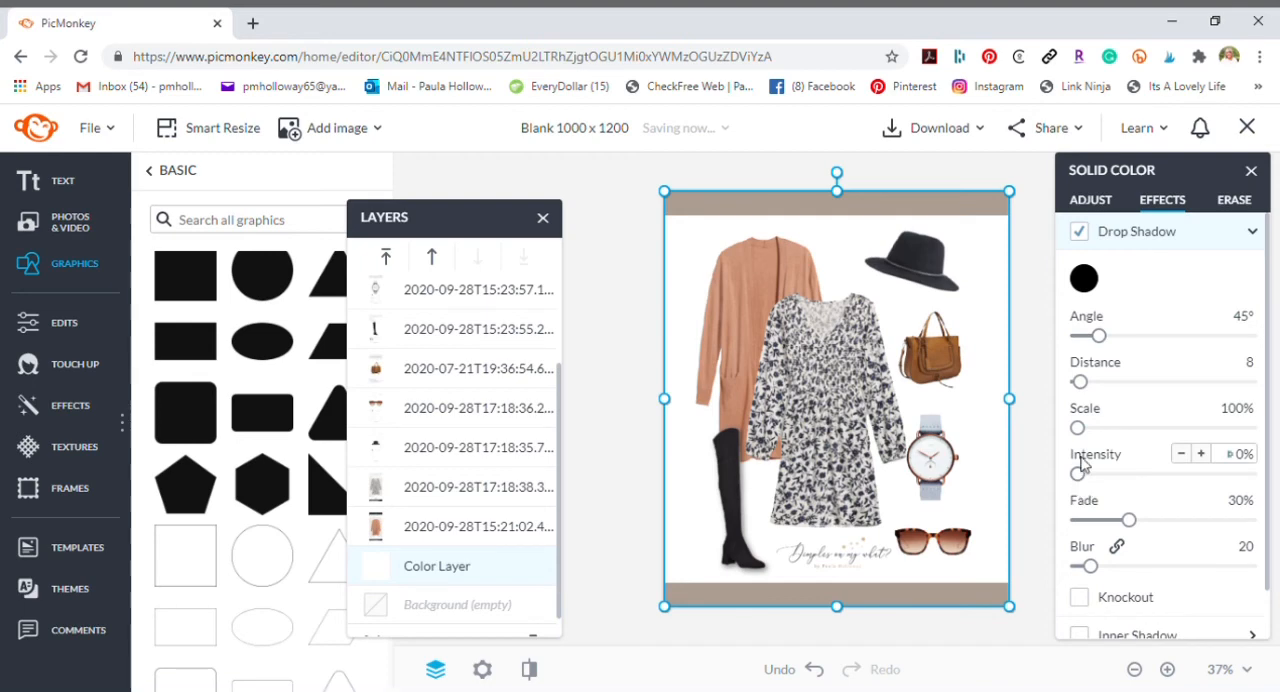
pyautogui.moveTo(1079, 382); pyautogui.dragTo(1095, 388)
pyautogui.click(1029, 316)
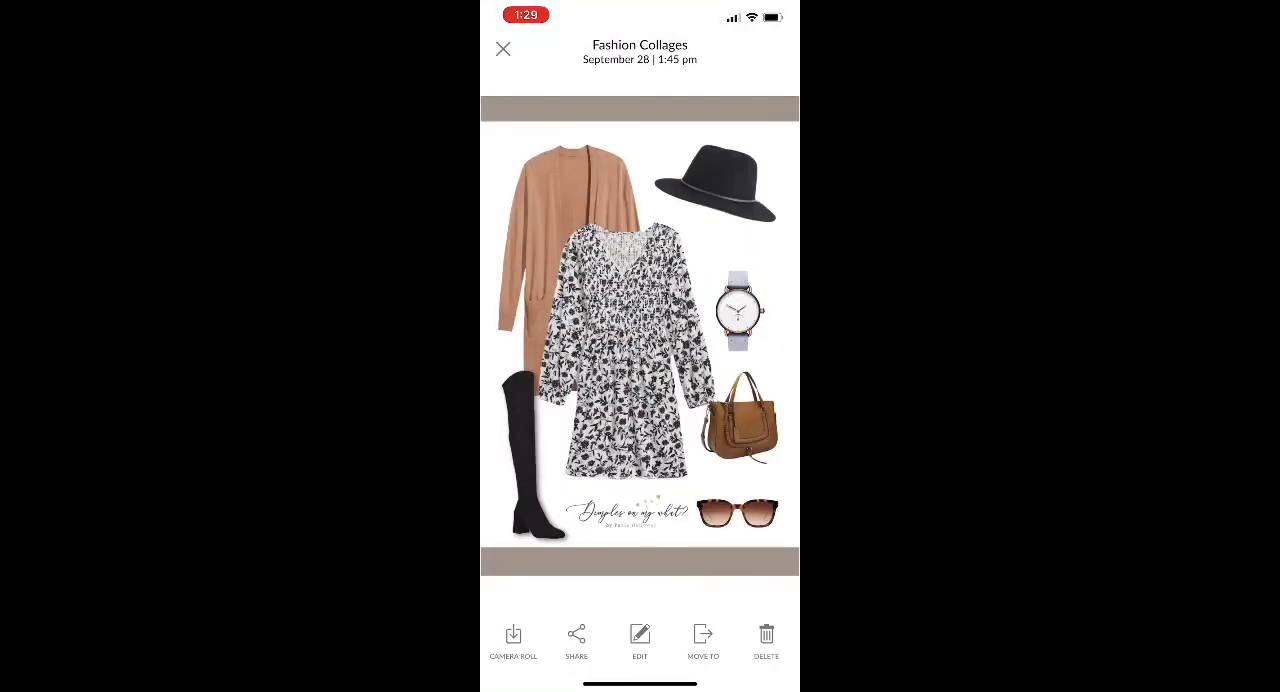
# - Leave the Fashion Collages album in the PicMonkey mobile app and view the saved collage in the phone's Photos app
pyautogui.click(503, 48)
pyautogui.click(503, 48)
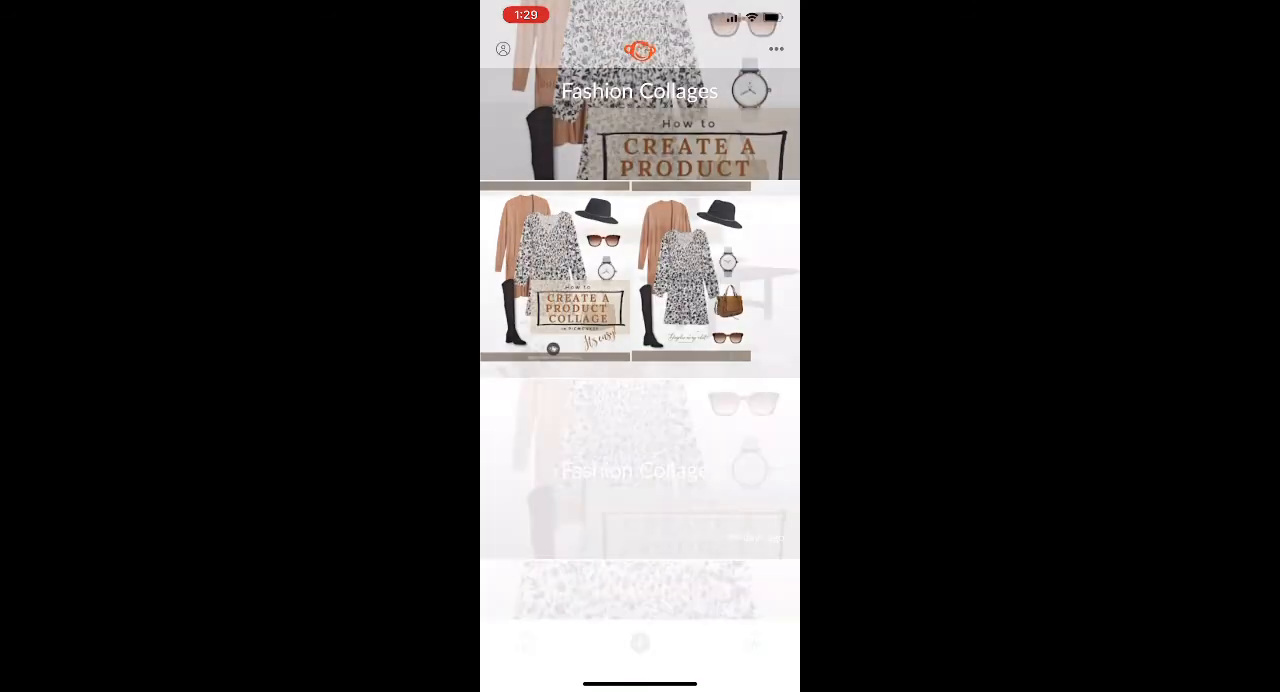
pyautogui.moveTo(640, 684); pyautogui.dragTo(640, 400)
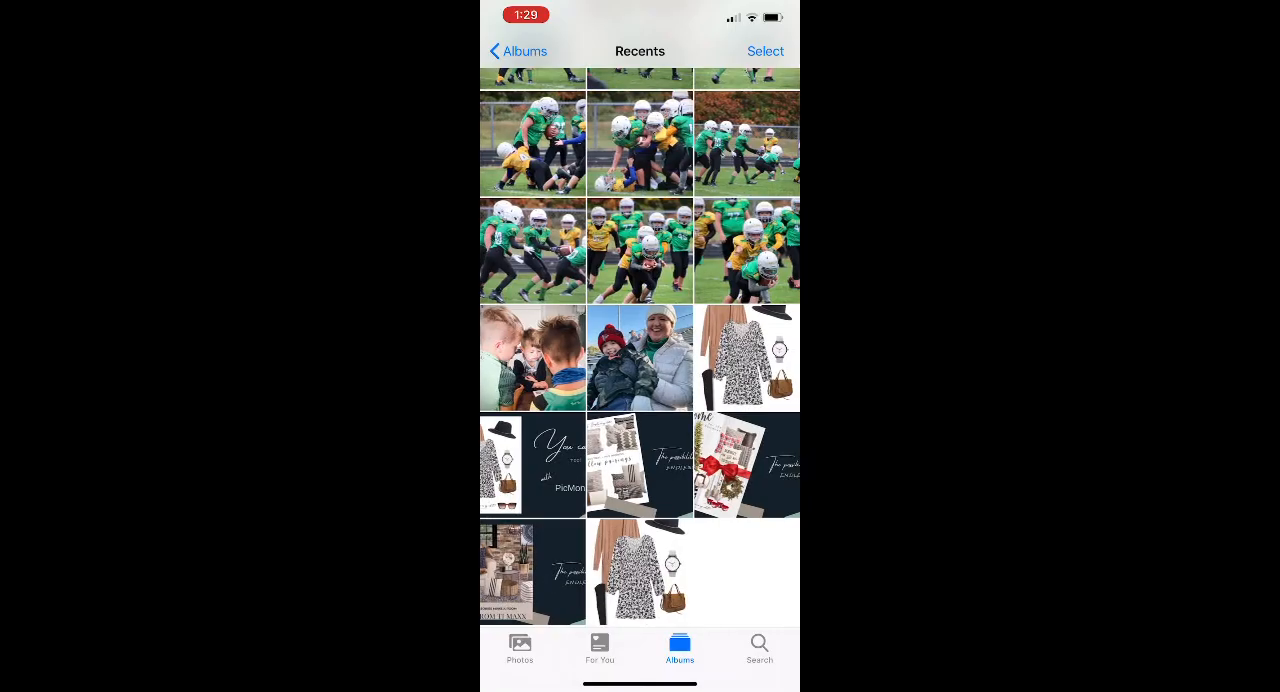
pyautogui.click(629, 571)
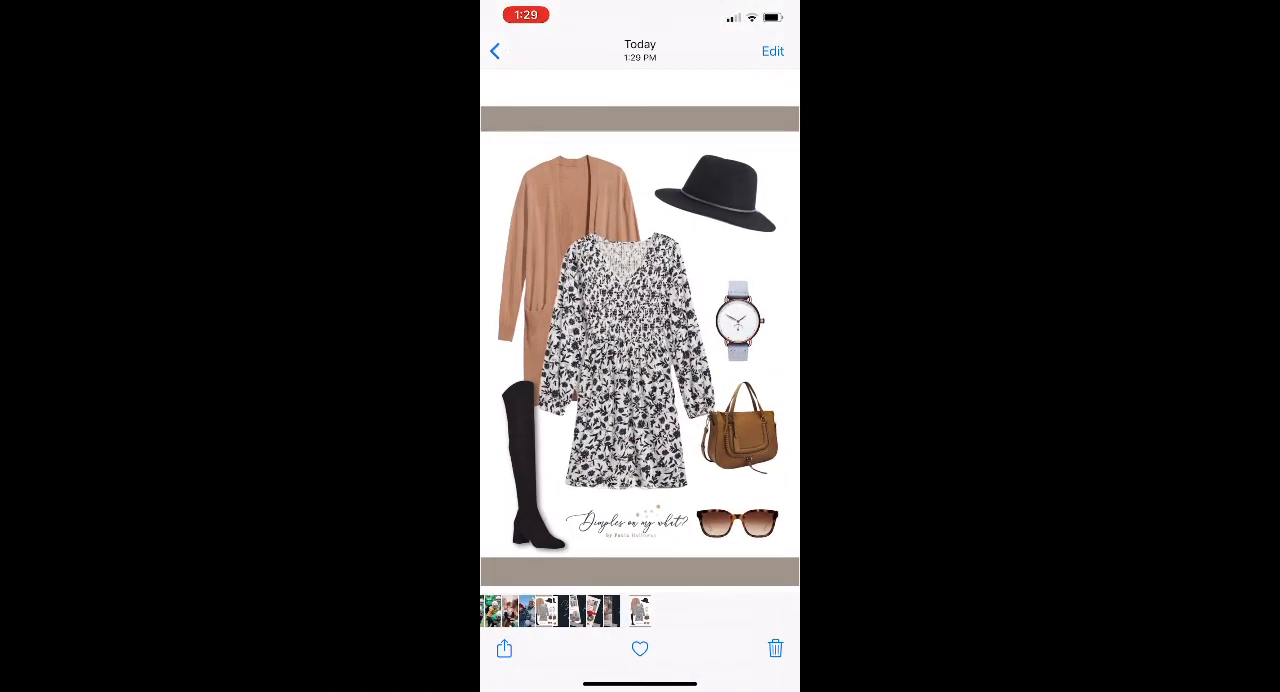